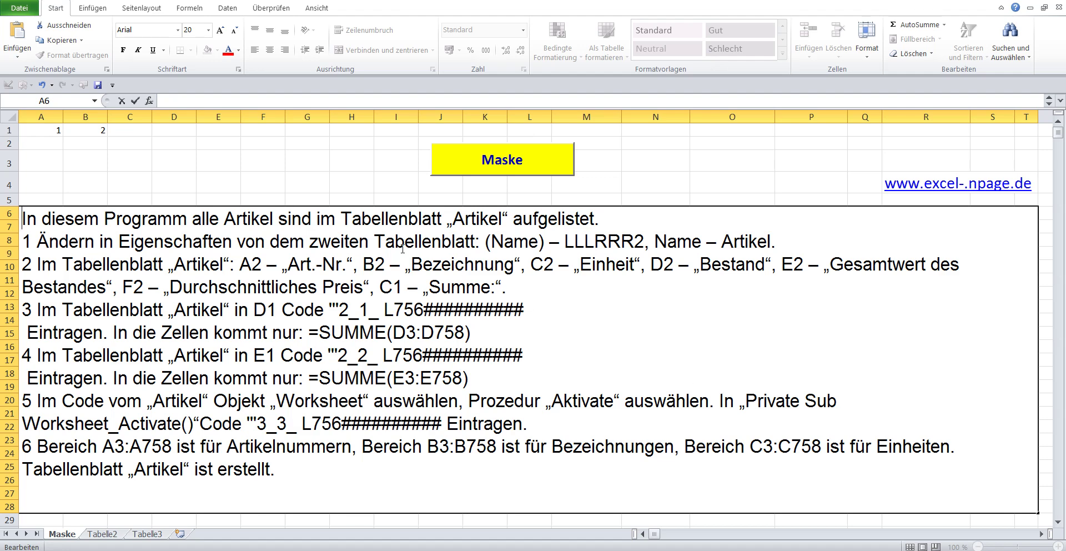
Enter 3 in cell C1 of the Maske sheet to continue the 1, 2 series
{"action": "left_click", "coordinate": [133, 135]}
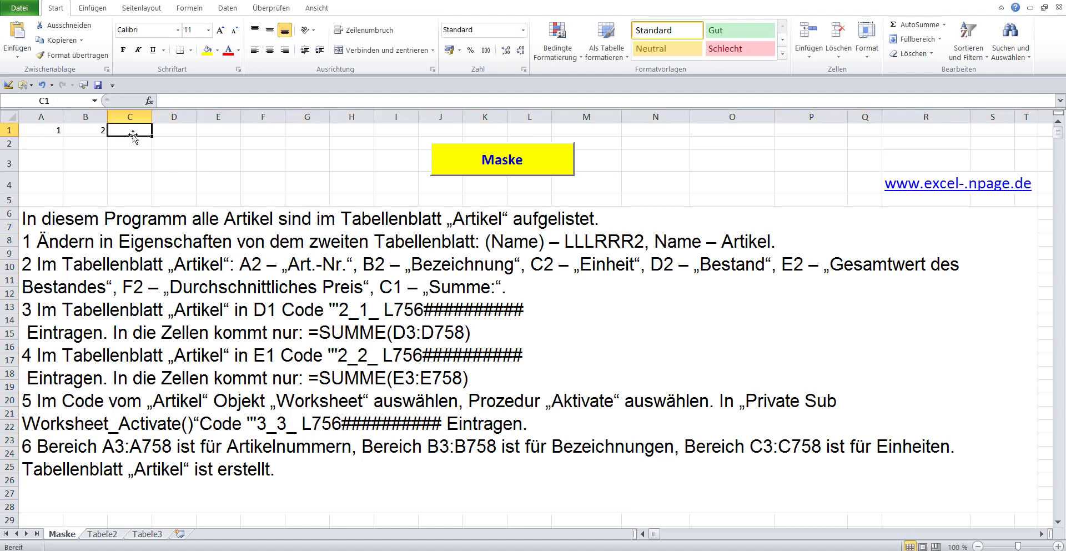
{"action": "type", "text": "3"}
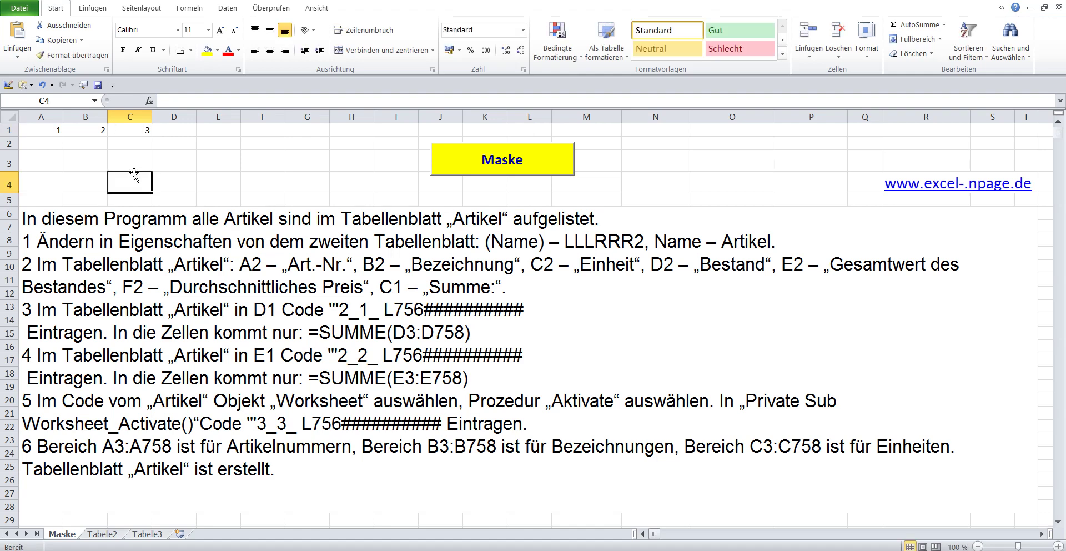
{"action": "left_click", "coordinate": [103, 219]}
Read through the first instruction lines, then go to the empty Tabelle2 sheet
{"action": "left_click_drag", "start_coordinate": [23, 218], "coordinate": [687, 228]}
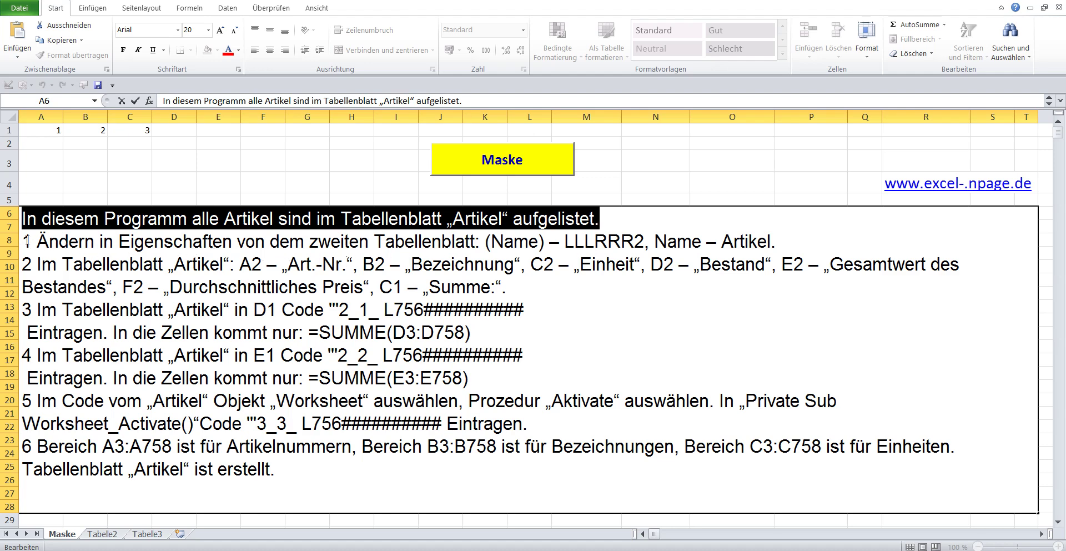
{"action": "left_click_drag", "start_coordinate": [32, 240], "coordinate": [826, 249]}
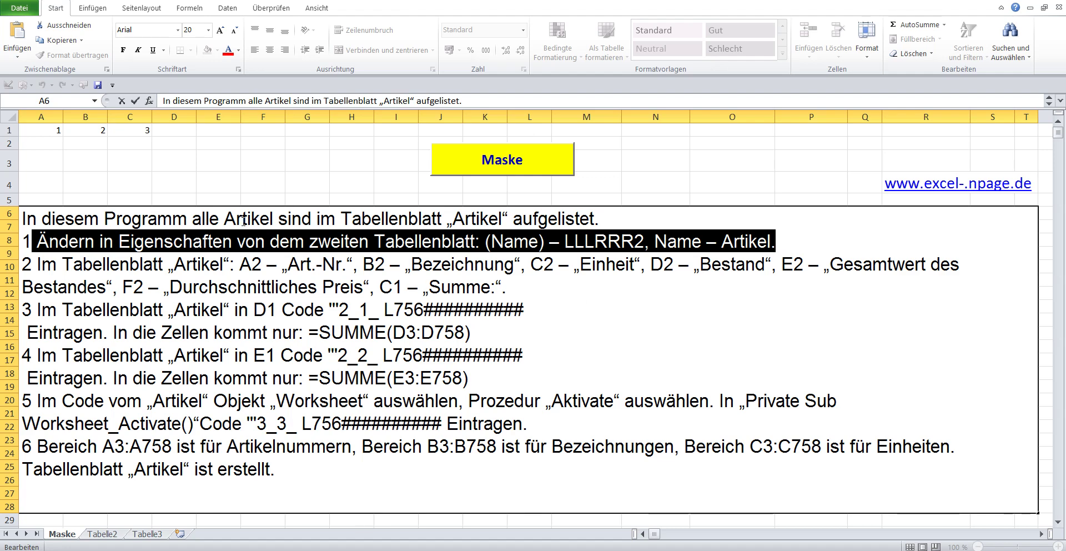
{"action": "left_click", "coordinate": [209, 181]}
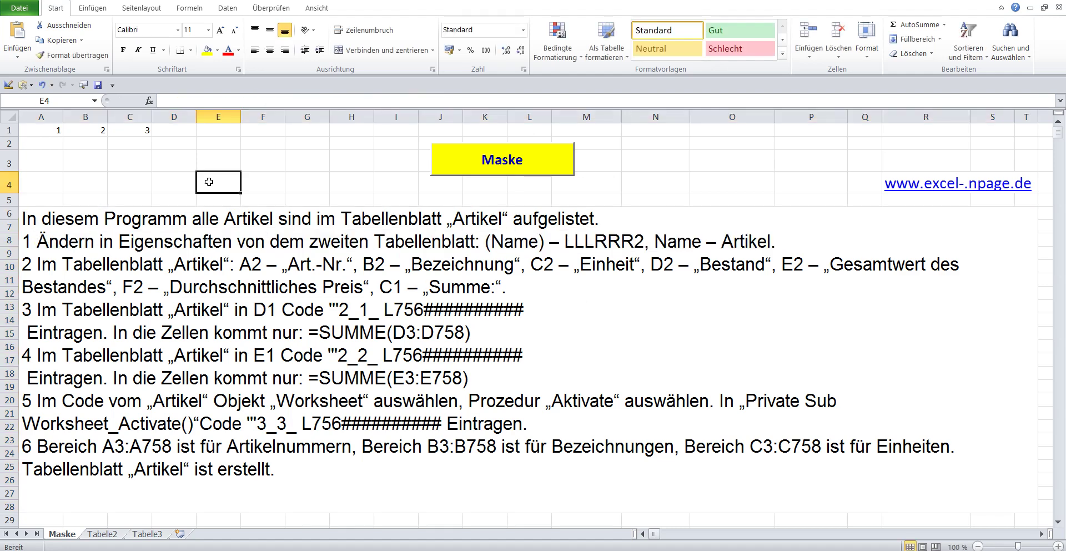
{"action": "left_click", "coordinate": [101, 534]}
Open the second sheet's code in the VBA editor and set its code name to LLLRRR2
{"action": "right_click", "coordinate": [101, 538]}
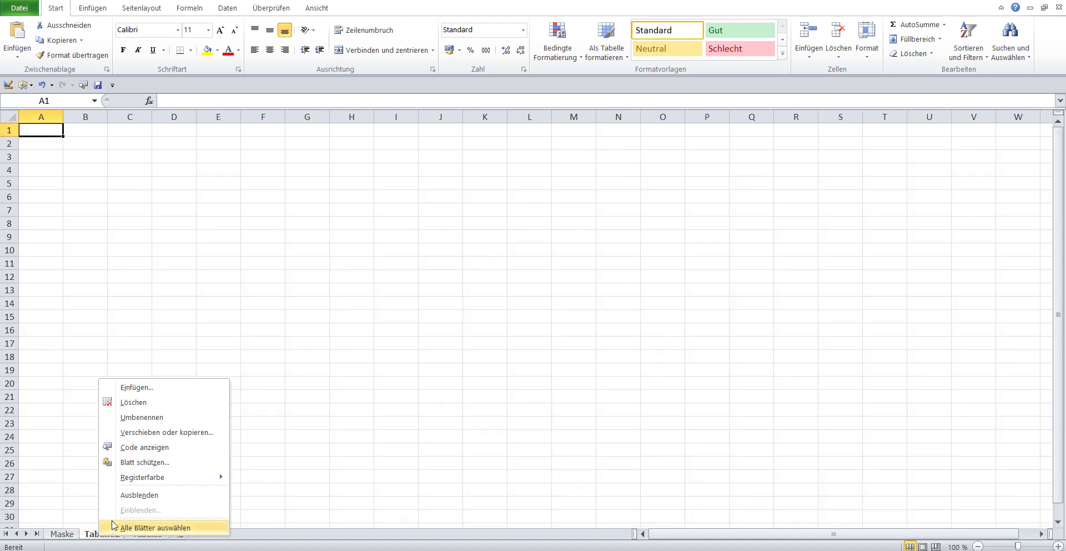
{"action": "left_click", "coordinate": [154, 450]}
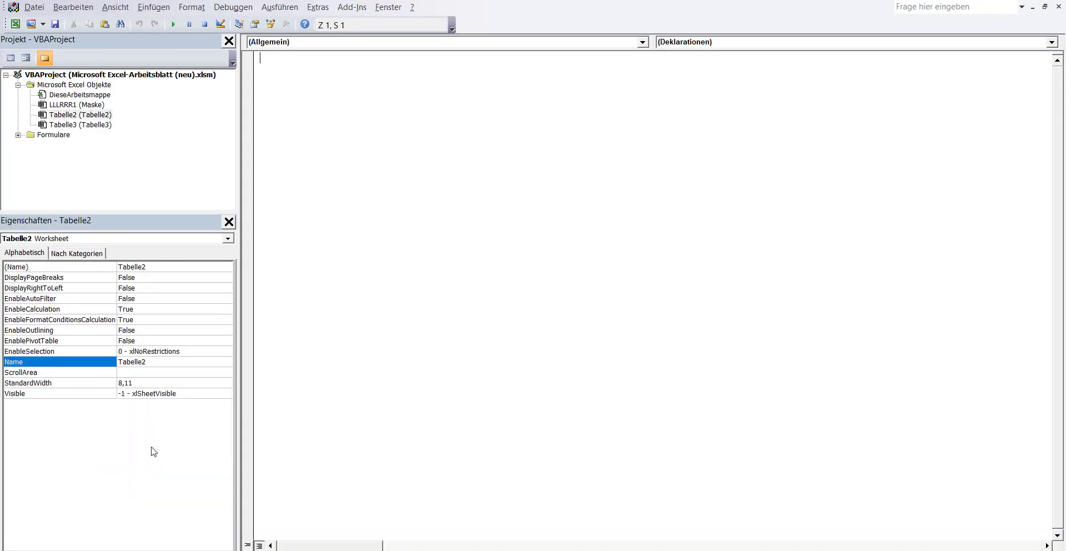
{"action": "left_click", "coordinate": [165, 267]}
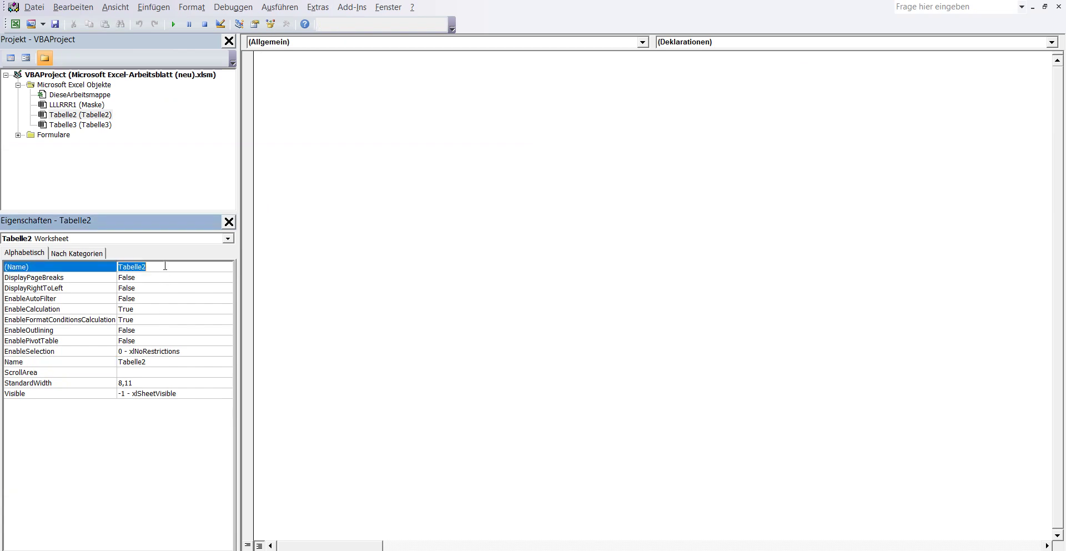
{"action": "type", "text": "LLLRRR2"}
Rename the sheet to Artikel in the Properties window, then return to Excel's Maske sheet
{"action": "double_click", "coordinate": [156, 362]}
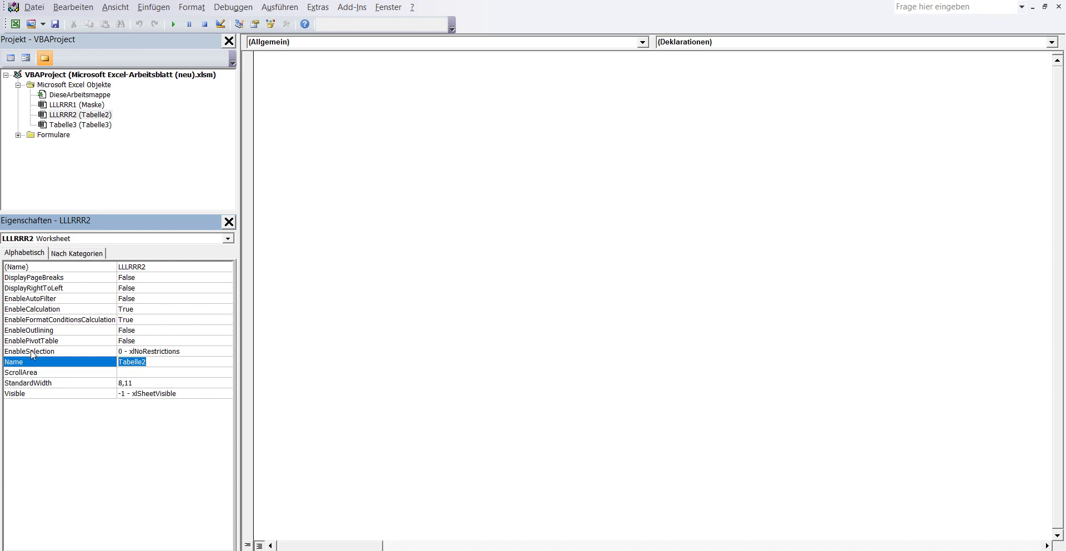
{"action": "type", "text": "Artikel"}
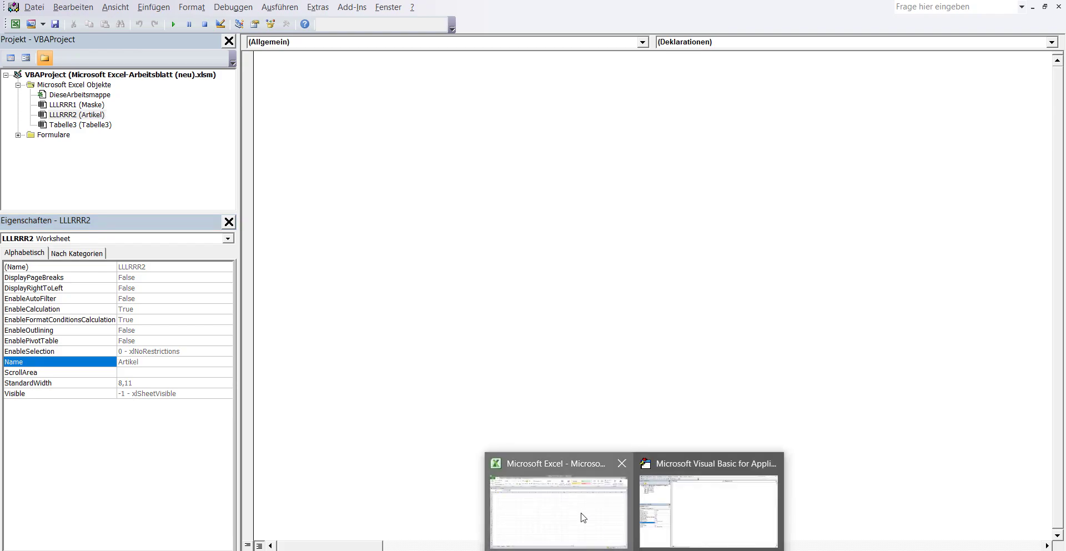
{"action": "left_click", "coordinate": [581, 514]}
{"action": "left_click", "coordinate": [58, 534]}
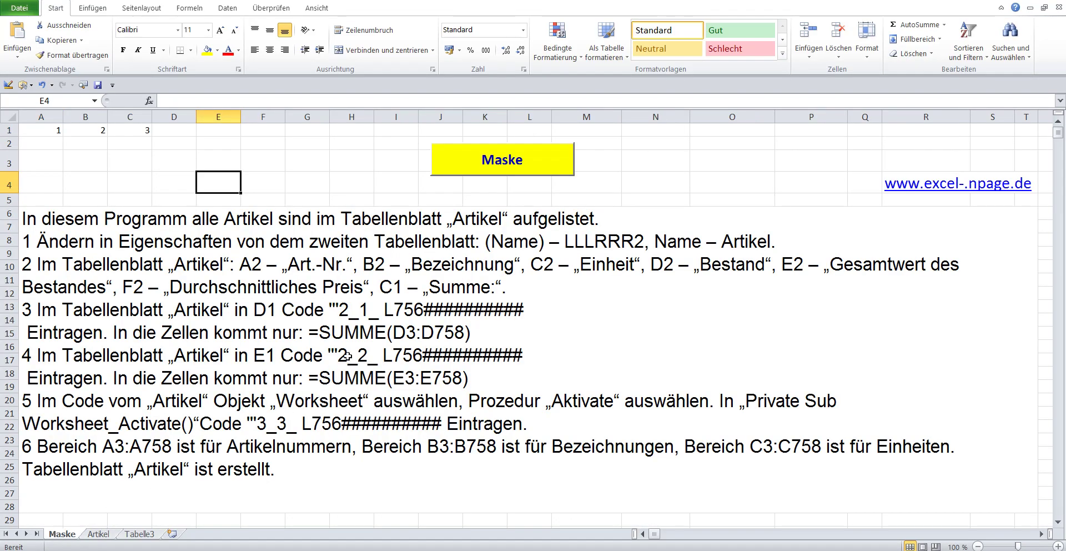
Select the heading text 'Art.-Nr.' within the step 2 instructions on the Maske sheet
{"action": "double_click", "coordinate": [365, 266]}
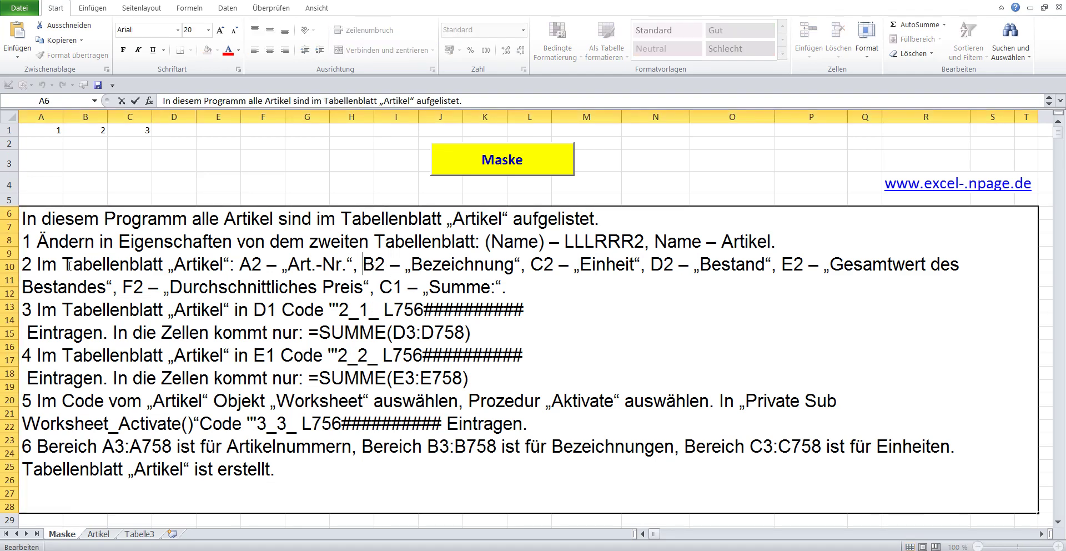
{"action": "mouse_move", "coordinate": [24, 264]}
{"action": "left_mouse_down"}
{"action": "mouse_move", "coordinate": [922, 266]}
{"action": "mouse_move", "coordinate": [933, 283]}
{"action": "left_mouse_up"}
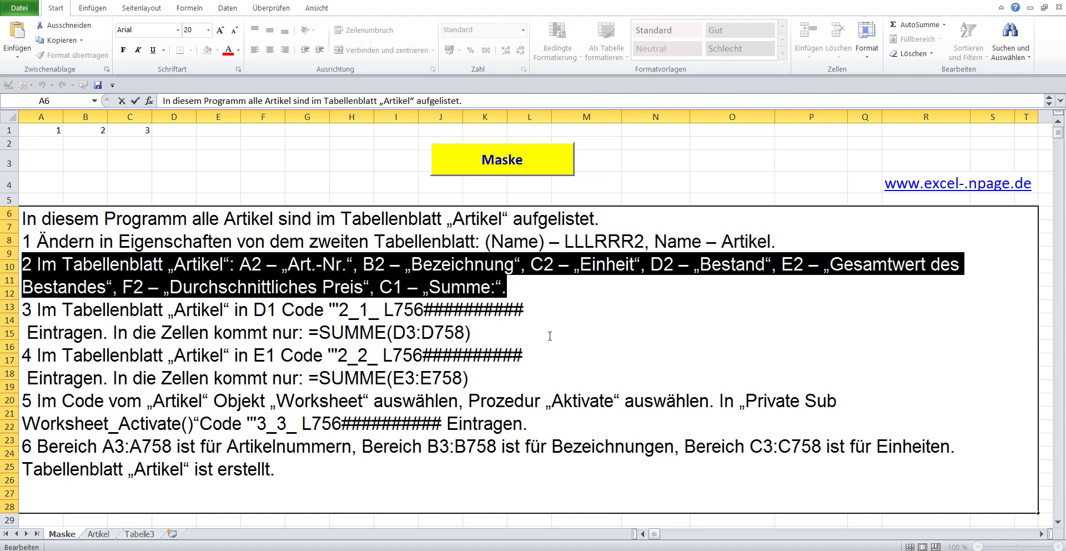
{"action": "left_click", "coordinate": [334, 286]}
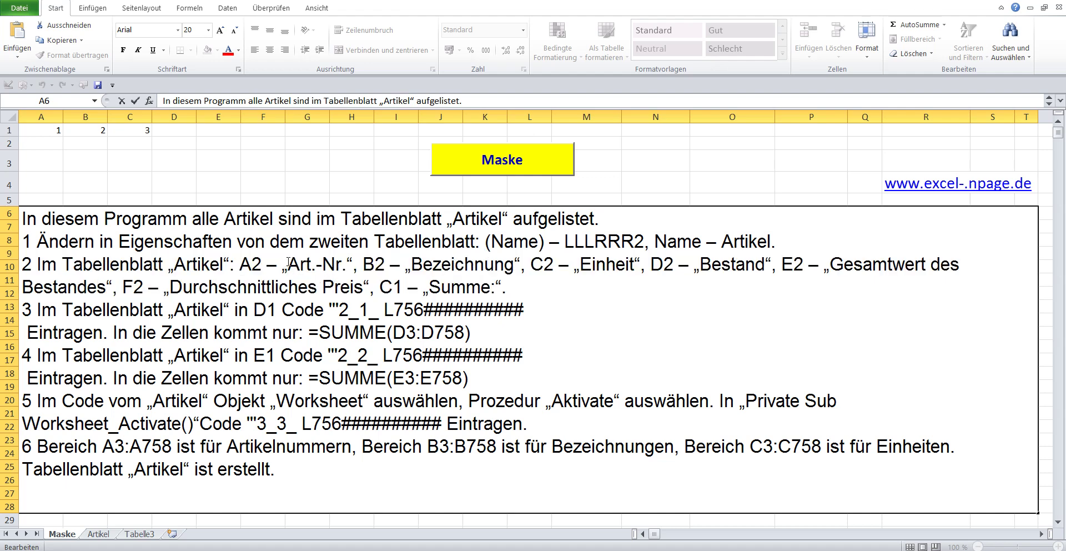
{"action": "left_click_drag", "start_coordinate": [288, 264], "coordinate": [349, 264]}
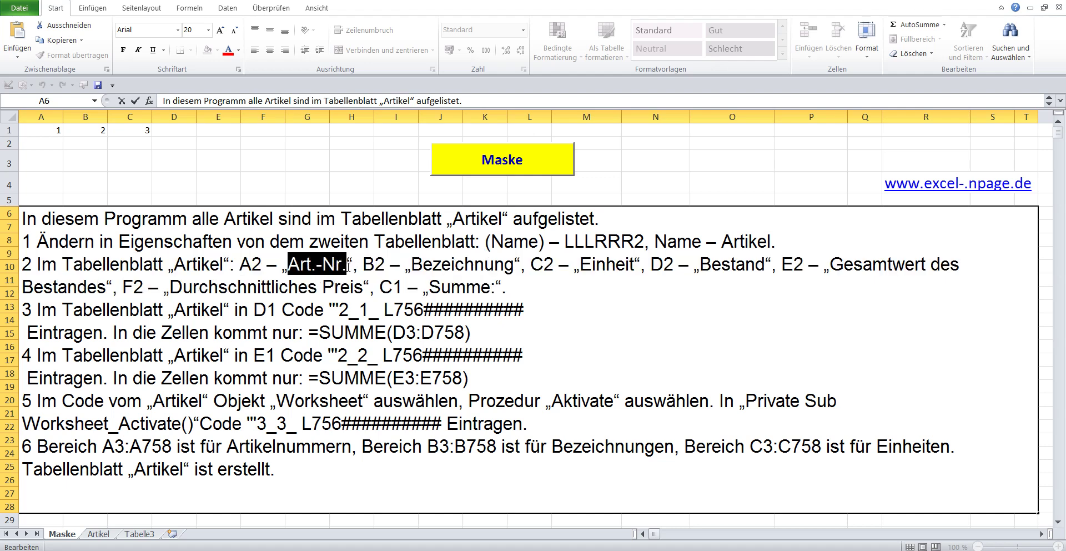
Copy 'Art.-Nr.' and paste it into cell A2 of the Artikel sheet
{"action": "right_click", "coordinate": [336, 266]}
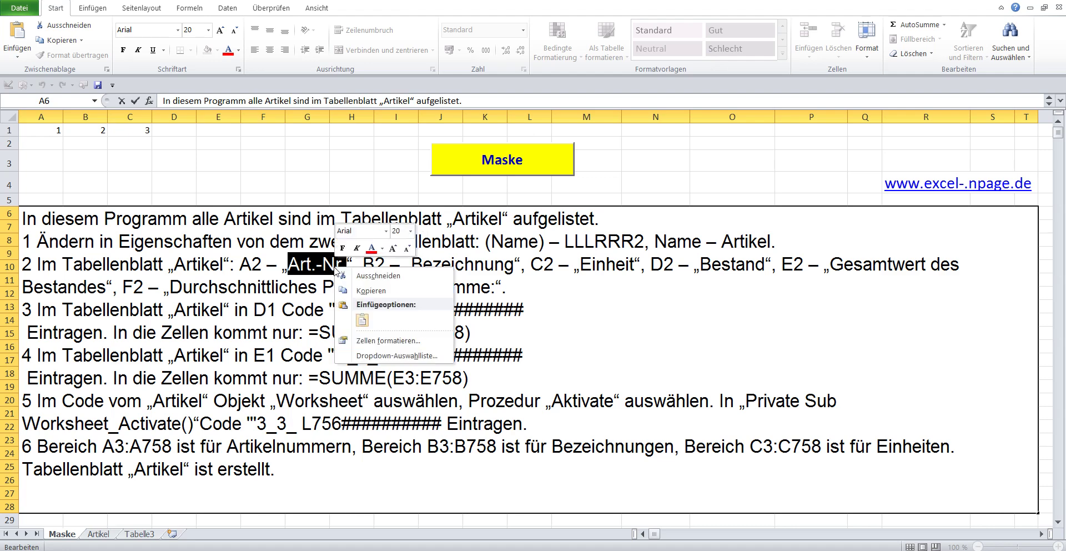
{"action": "left_click", "coordinate": [358, 292]}
{"action": "left_click", "coordinate": [98, 535]}
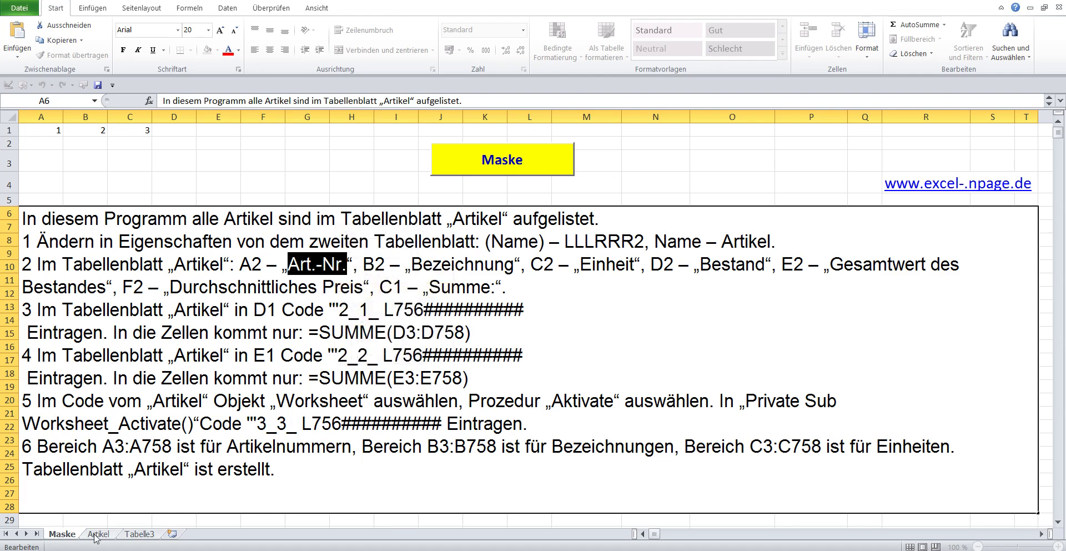
{"action": "left_click", "coordinate": [35, 143]}
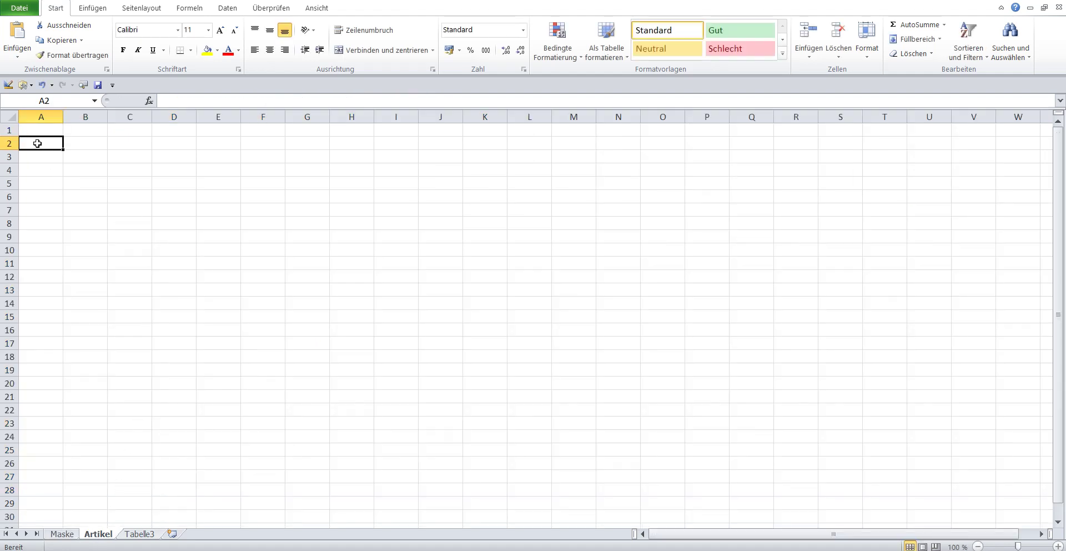
{"action": "left_click", "coordinate": [161, 100]}
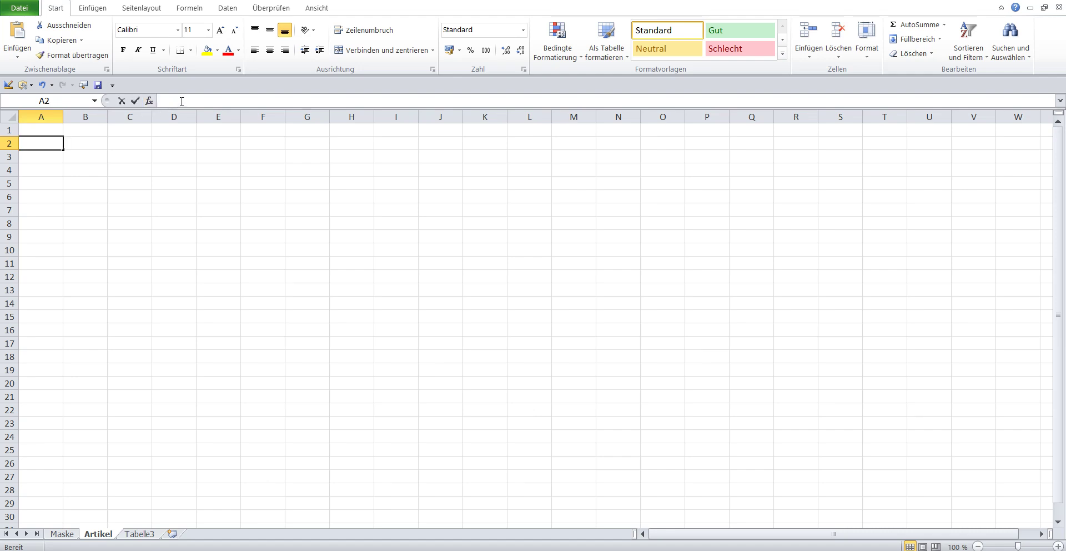
{"action": "left_click", "coordinate": [17, 31]}
{"action": "left_click", "coordinate": [129, 201]}
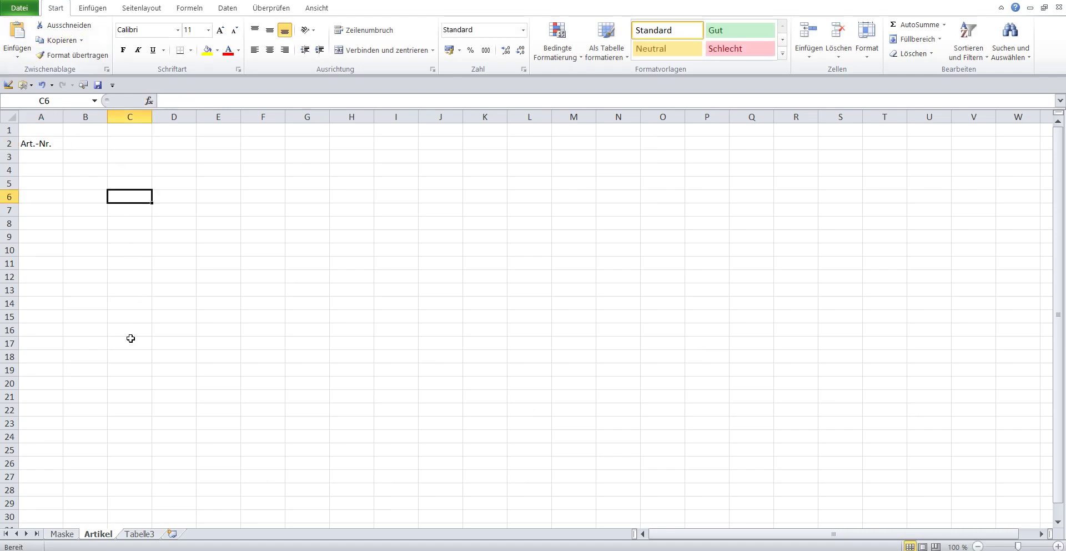
{"action": "left_click", "coordinate": [69, 535]}
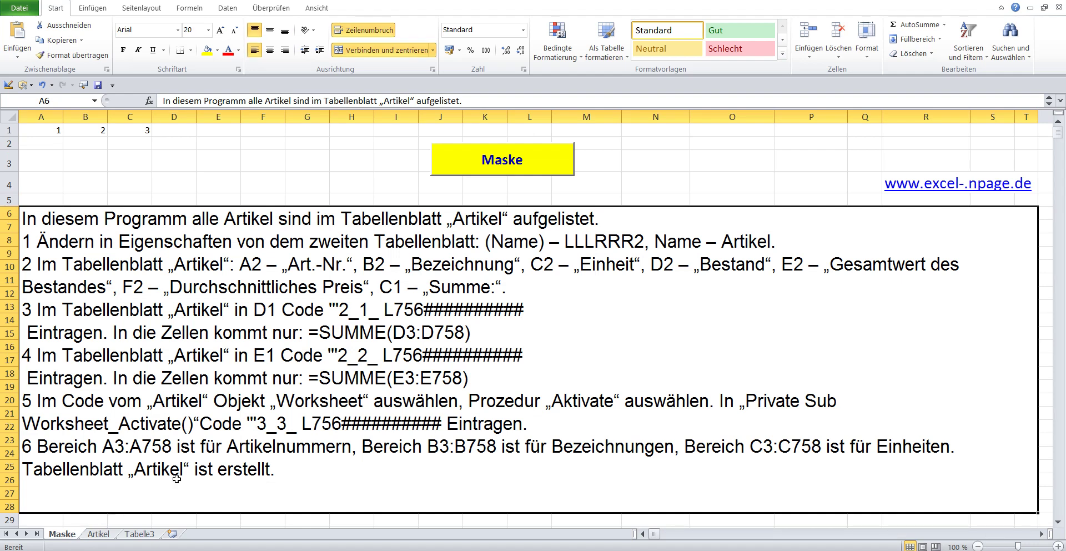
Enter 'Bezeichnung' in Artikel cell B2 and autofit column B
{"action": "left_click", "coordinate": [383, 265]}
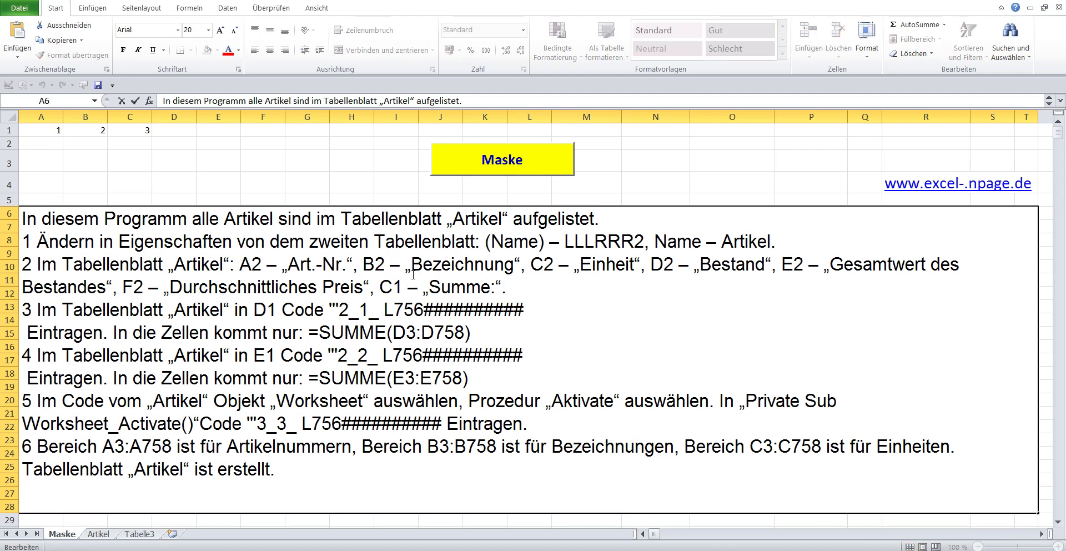
{"action": "left_click_drag", "start_coordinate": [411, 264], "coordinate": [516, 269]}
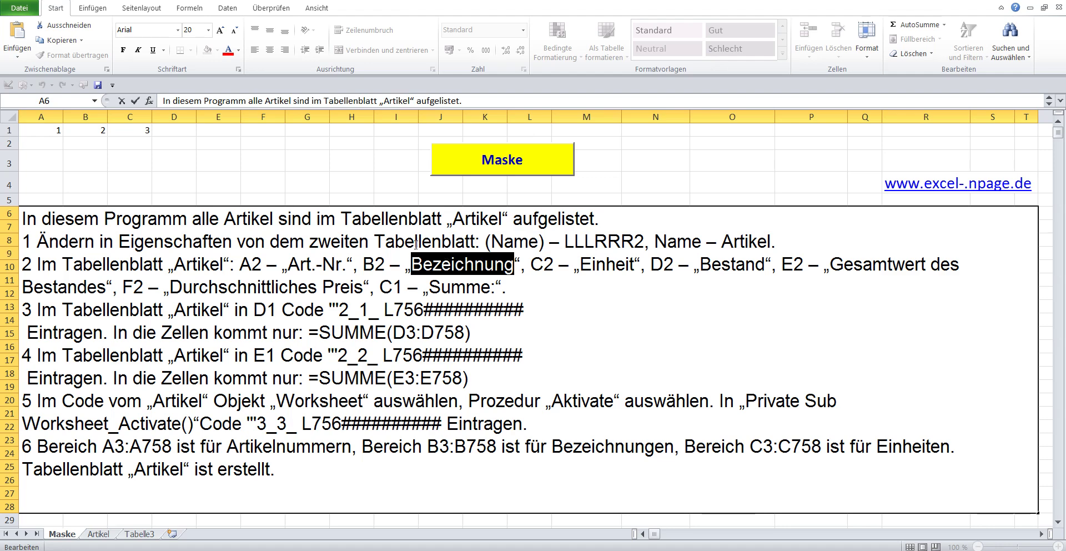
{"action": "right_click", "coordinate": [429, 270]}
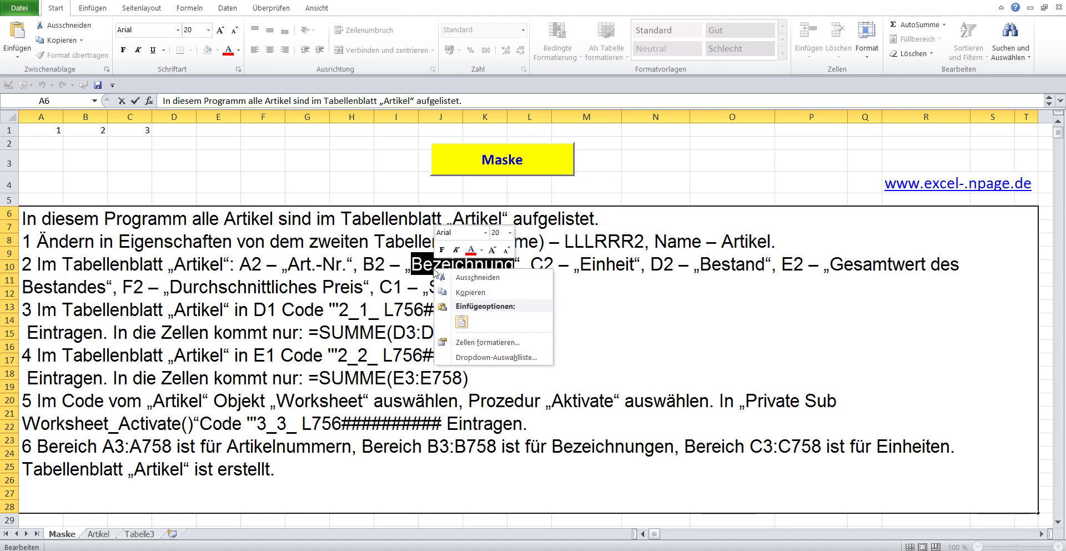
{"action": "left_click", "coordinate": [462, 297]}
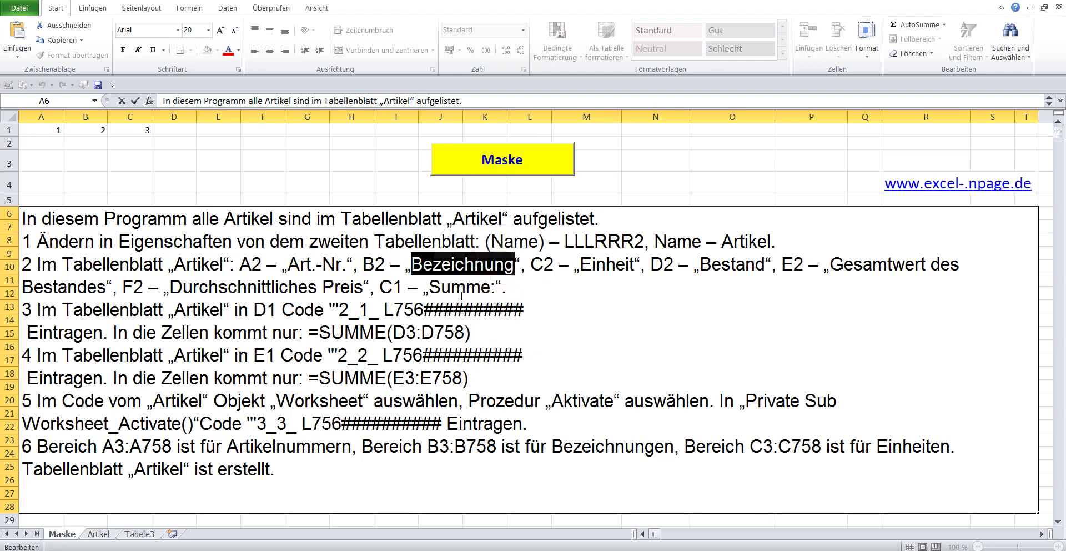
{"action": "left_click", "coordinate": [102, 534]}
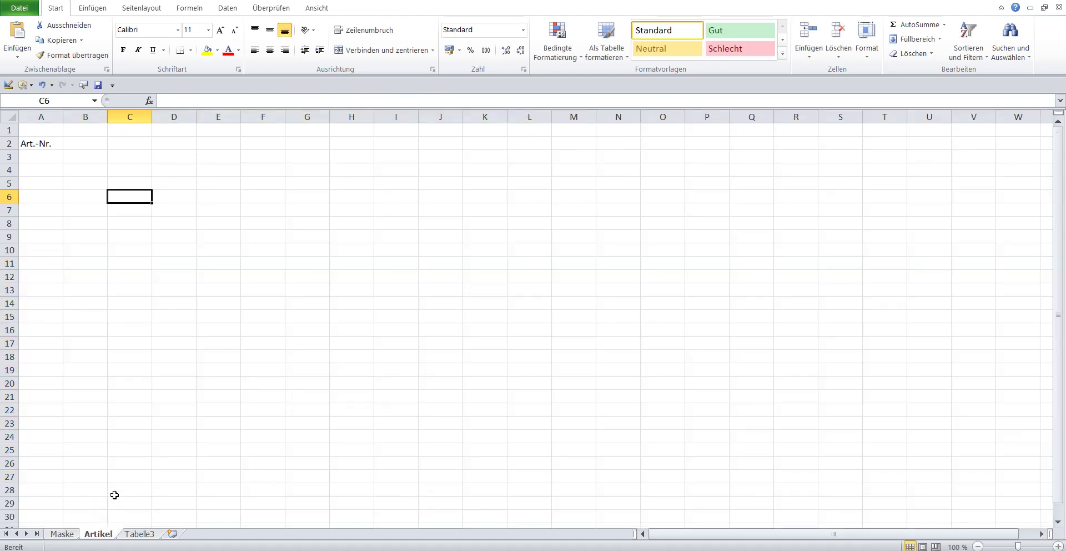
{"action": "left_click", "coordinate": [86, 143]}
{"action": "left_click", "coordinate": [185, 101]}
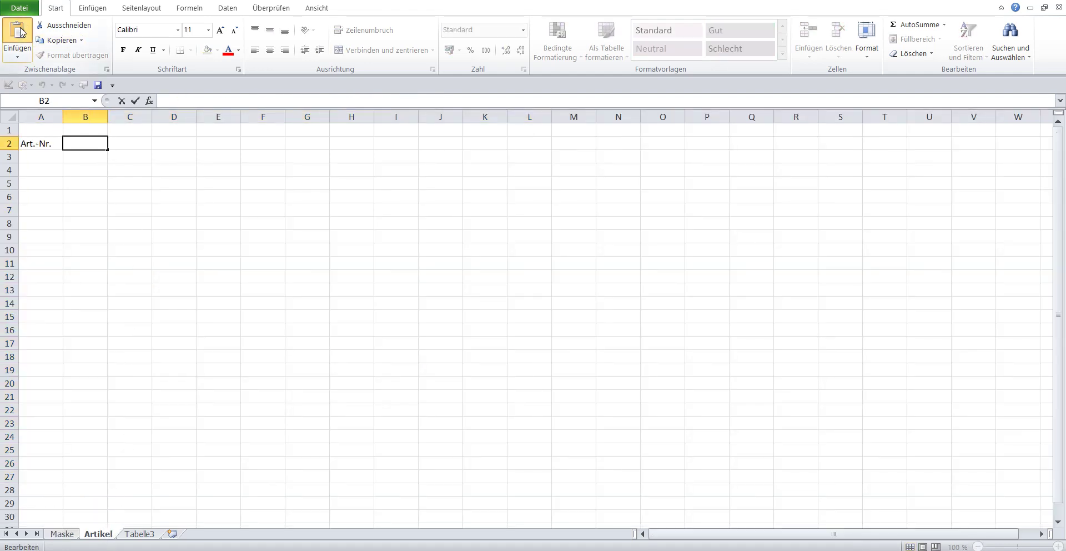
{"action": "type", "text": "Bezeichnung"}
{"action": "left_click", "coordinate": [131, 146]}
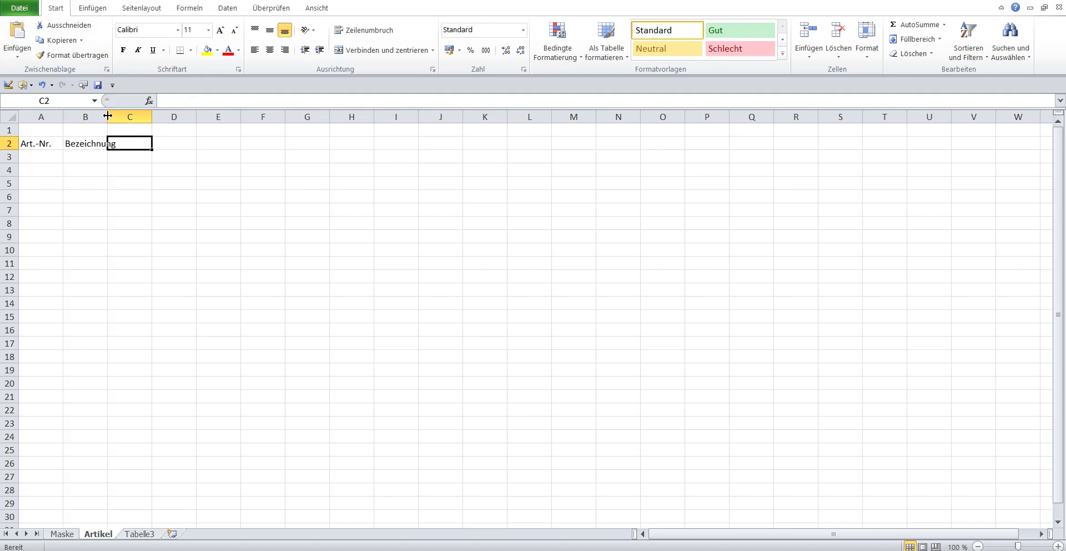
{"action": "double_click", "coordinate": [108, 116]}
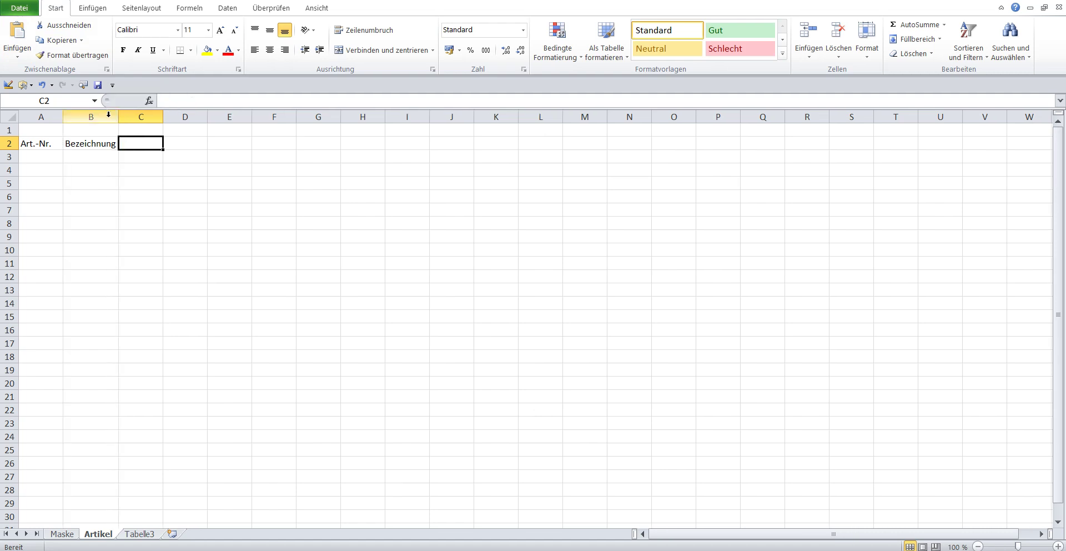
{"action": "left_click", "coordinate": [62, 534]}
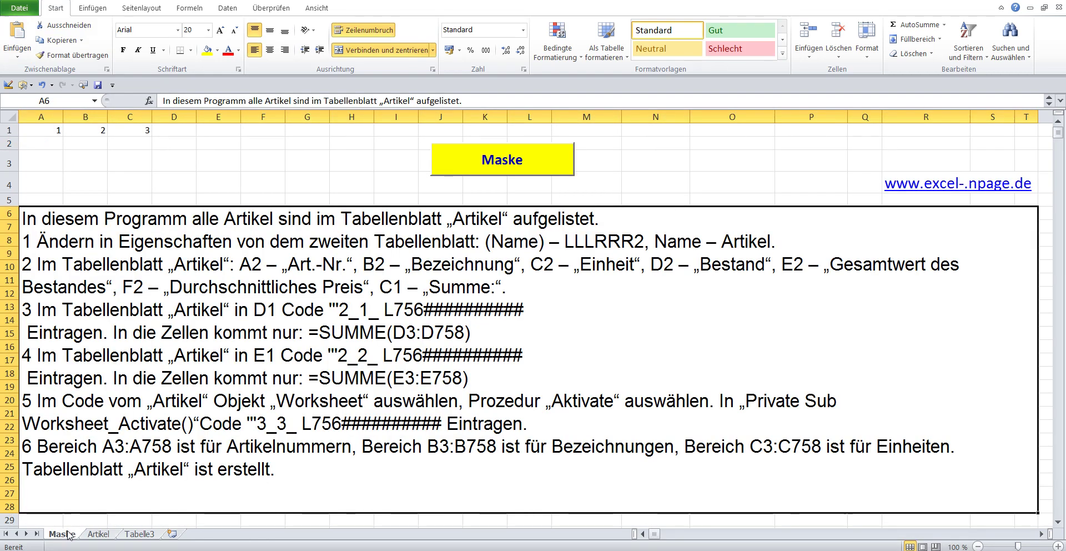
Copy 'Einheit' from the Maske instructions into Artikel cell C2 and autofit column C
{"action": "double_click", "coordinate": [464, 267]}
{"action": "left_click_drag", "start_coordinate": [581, 264], "coordinate": [634, 264]}
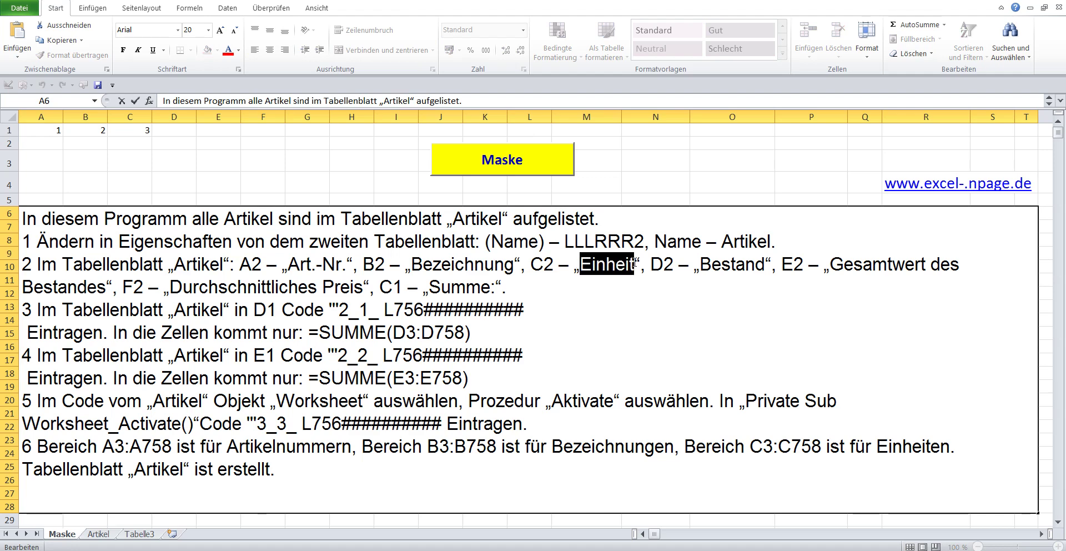
{"action": "right_click", "coordinate": [635, 265]}
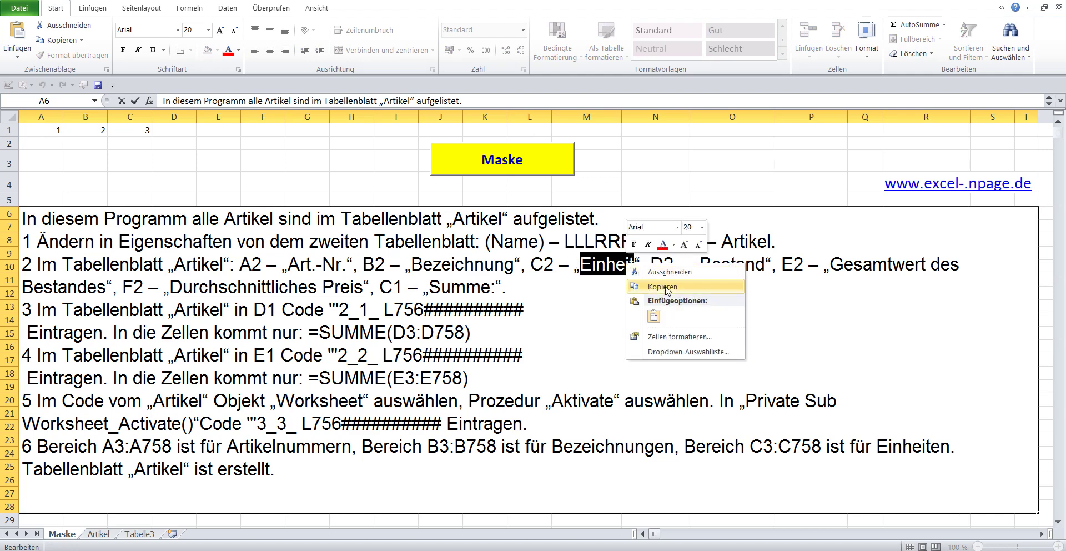
{"action": "left_click", "coordinate": [666, 287]}
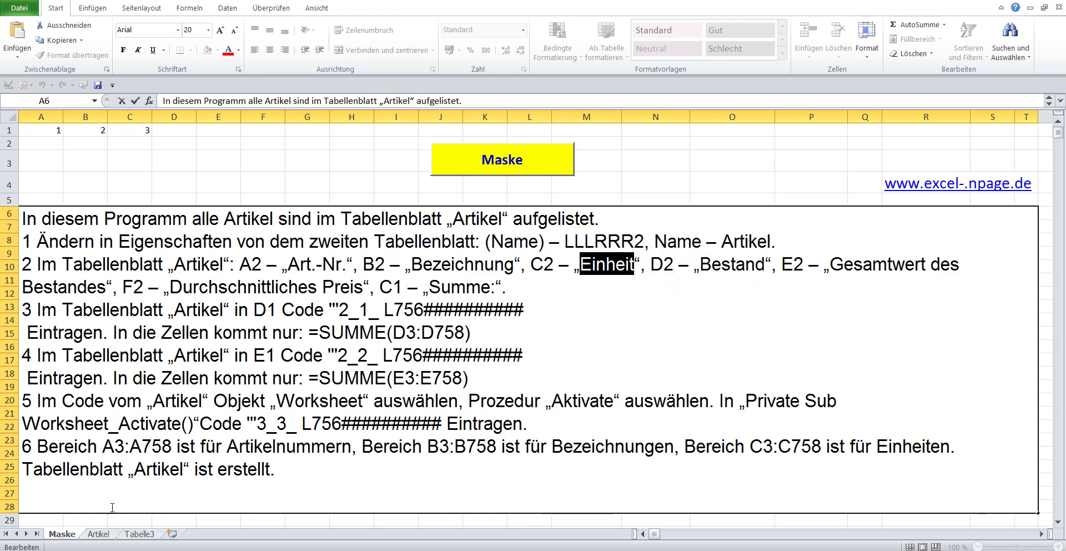
{"action": "left_click", "coordinate": [324, 160]}
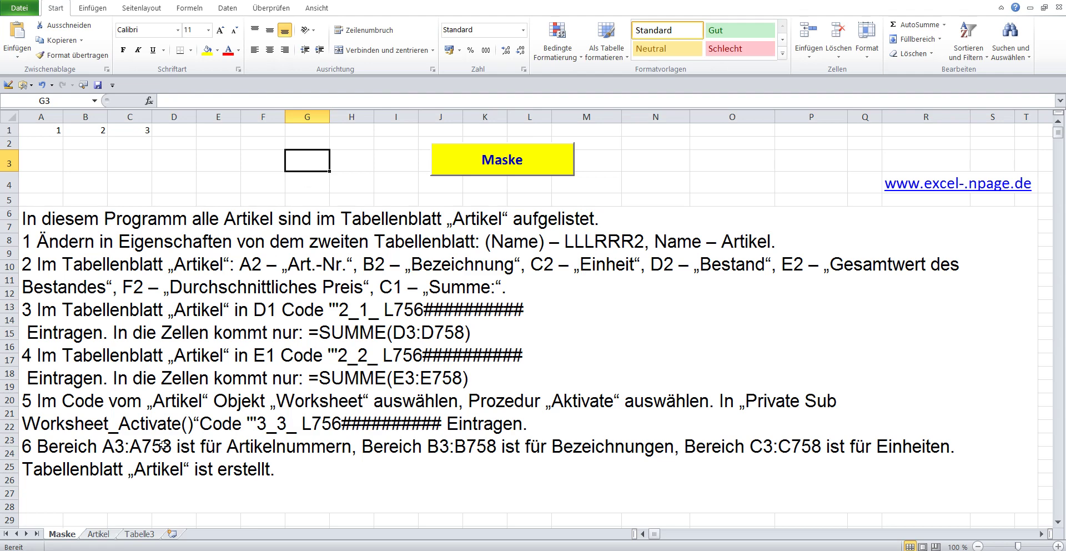
{"action": "left_click", "coordinate": [94, 534]}
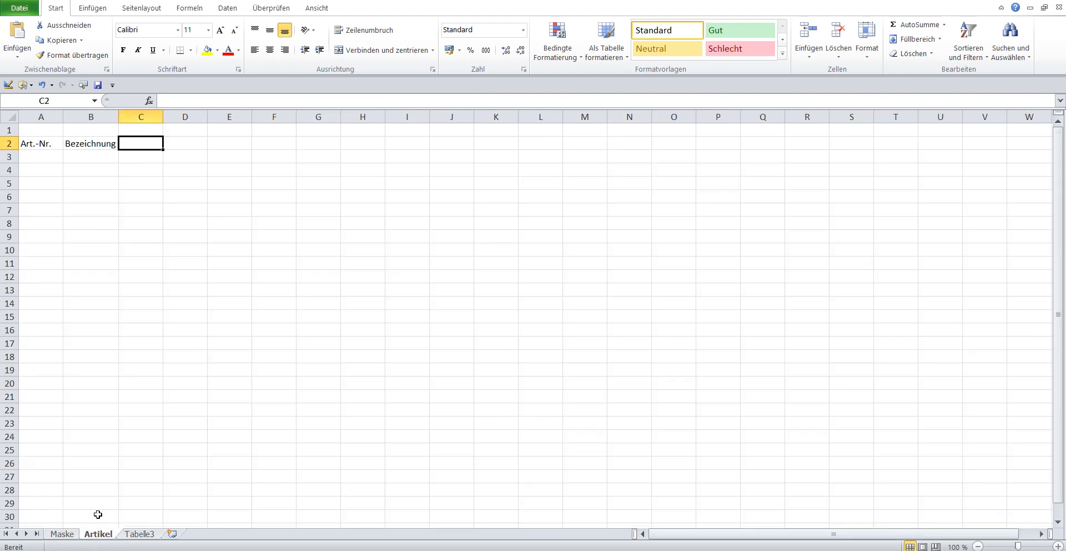
{"action": "left_click", "coordinate": [174, 101]}
{"action": "left_click", "coordinate": [17, 32]}
{"action": "type", "text": "Einheit"}
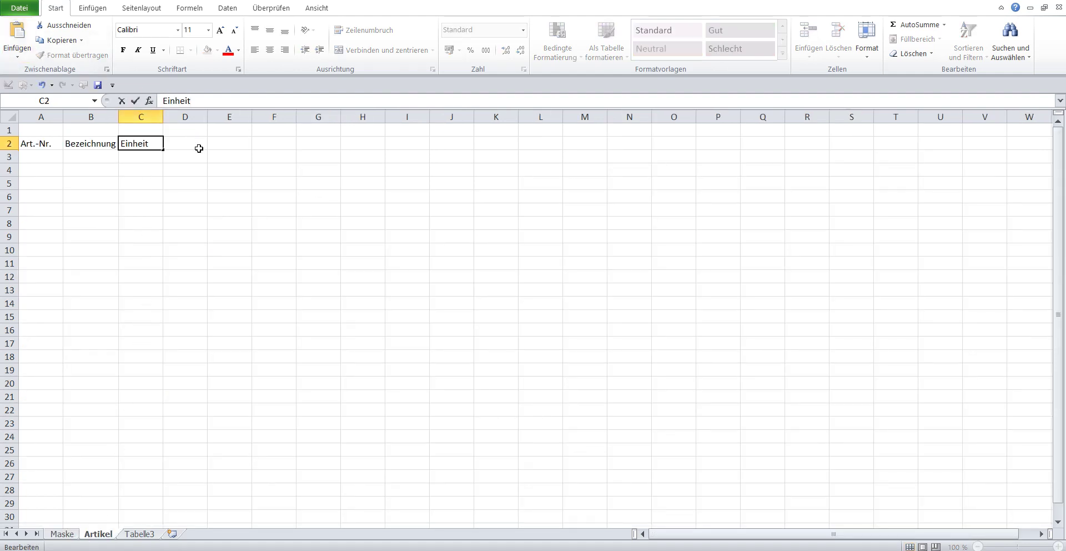
{"action": "left_click", "coordinate": [188, 145]}
{"action": "double_click", "coordinate": [162, 117]}
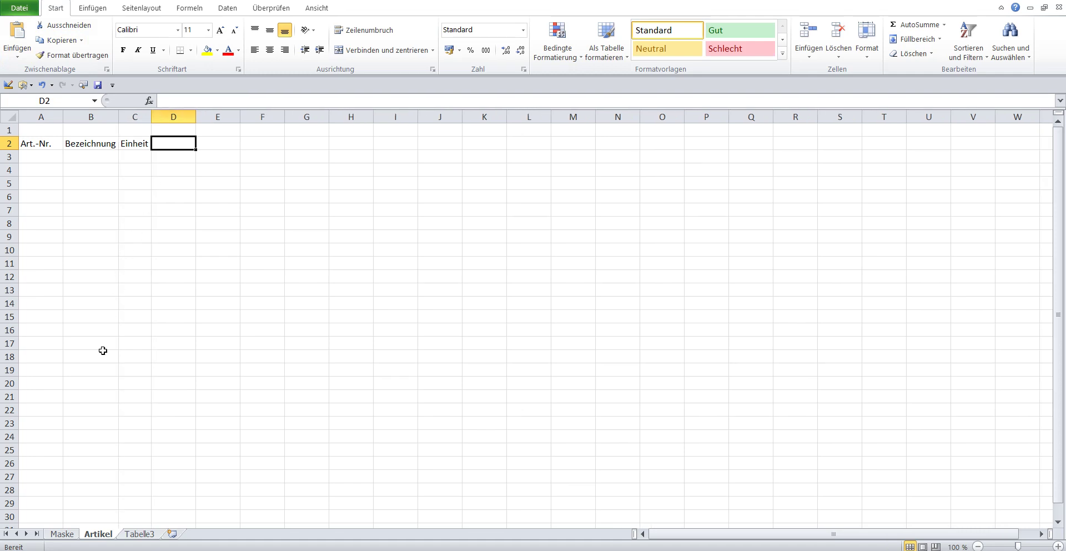
{"action": "left_click", "coordinate": [62, 534]}
Copy 'Bestand' from the instructions into Artikel cell D2 and autofit column D
{"action": "double_click", "coordinate": [574, 265]}
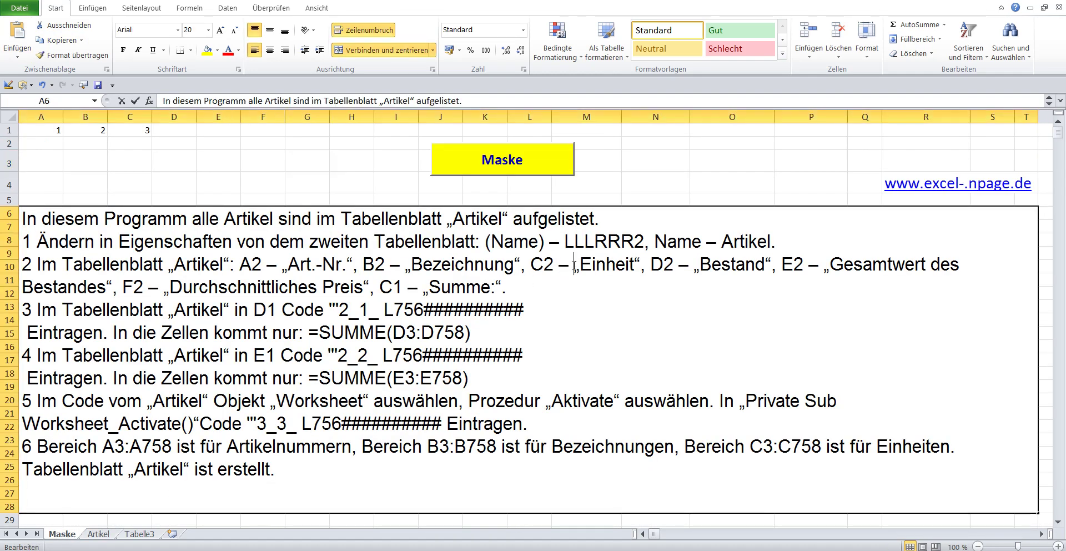
{"action": "double_click", "coordinate": [706, 265]}
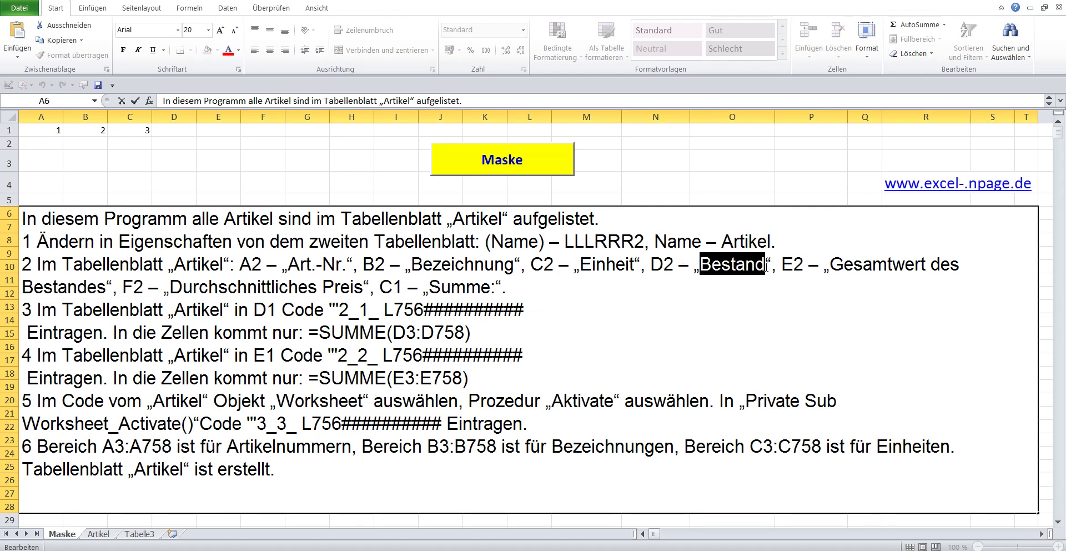
{"action": "right_click", "coordinate": [748, 266]}
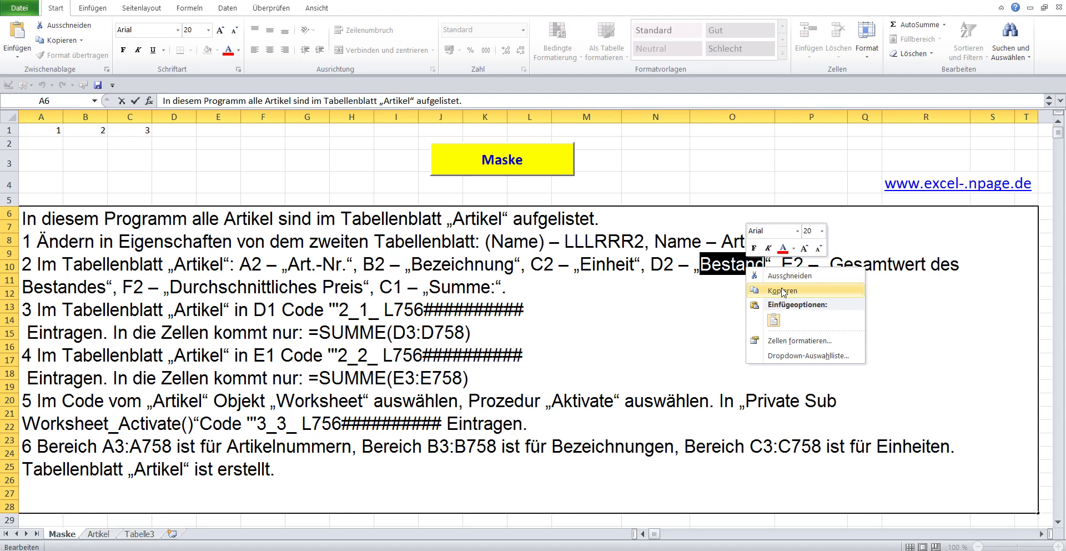
{"action": "left_click", "coordinate": [784, 293]}
{"action": "left_click", "coordinate": [677, 314]}
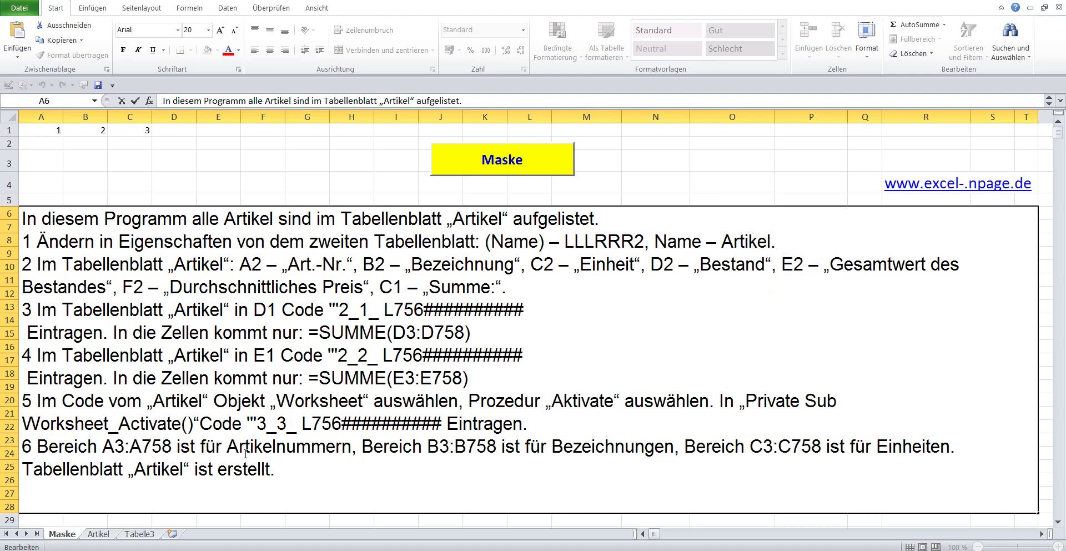
{"action": "left_click", "coordinate": [99, 534]}
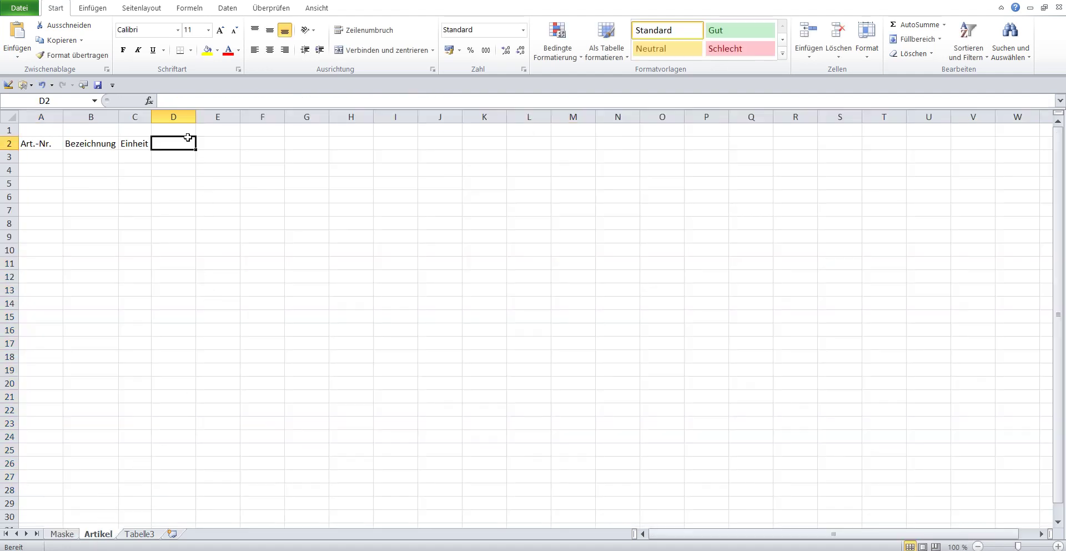
{"action": "left_click", "coordinate": [179, 101]}
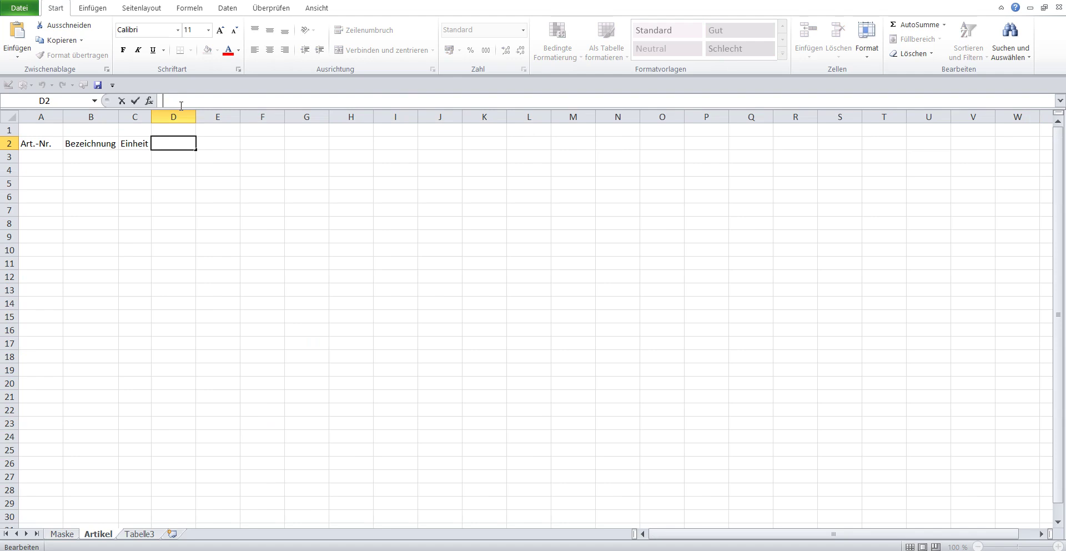
{"action": "left_click", "coordinate": [28, 39]}
{"action": "type", "text": "Bestand"}
{"action": "left_click", "coordinate": [225, 147]}
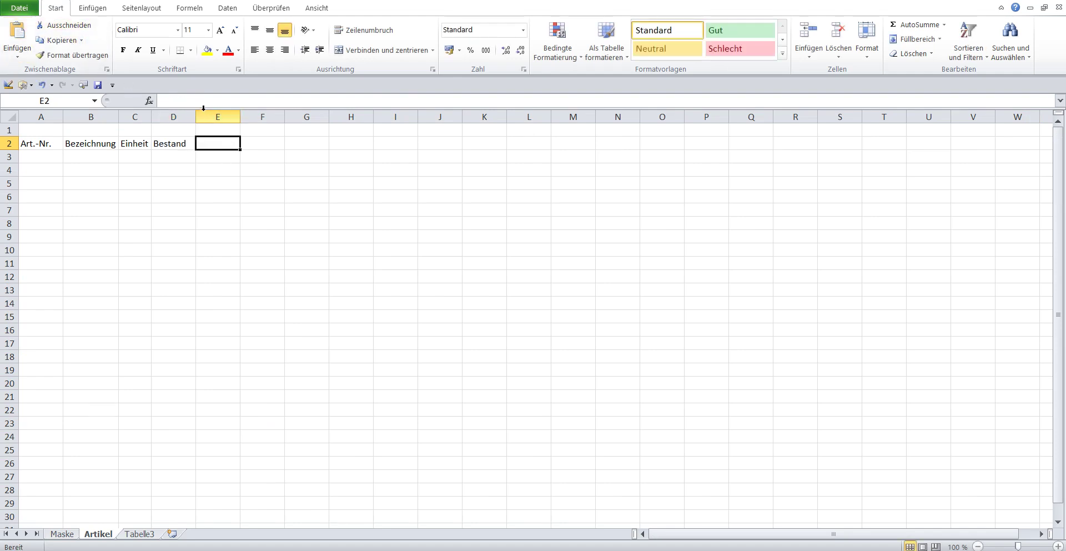
{"action": "double_click", "coordinate": [198, 113]}
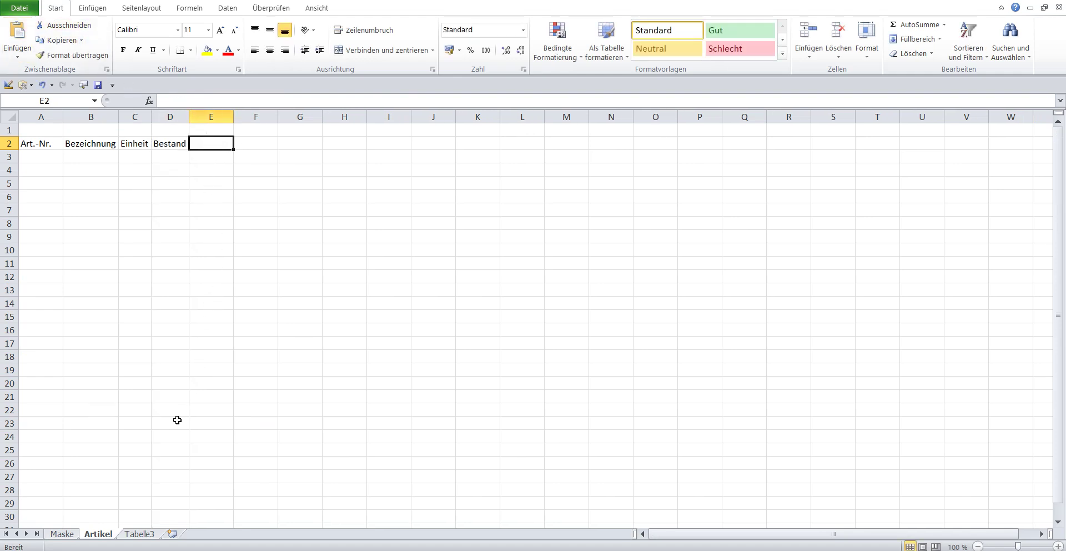
{"action": "left_click", "coordinate": [62, 534]}
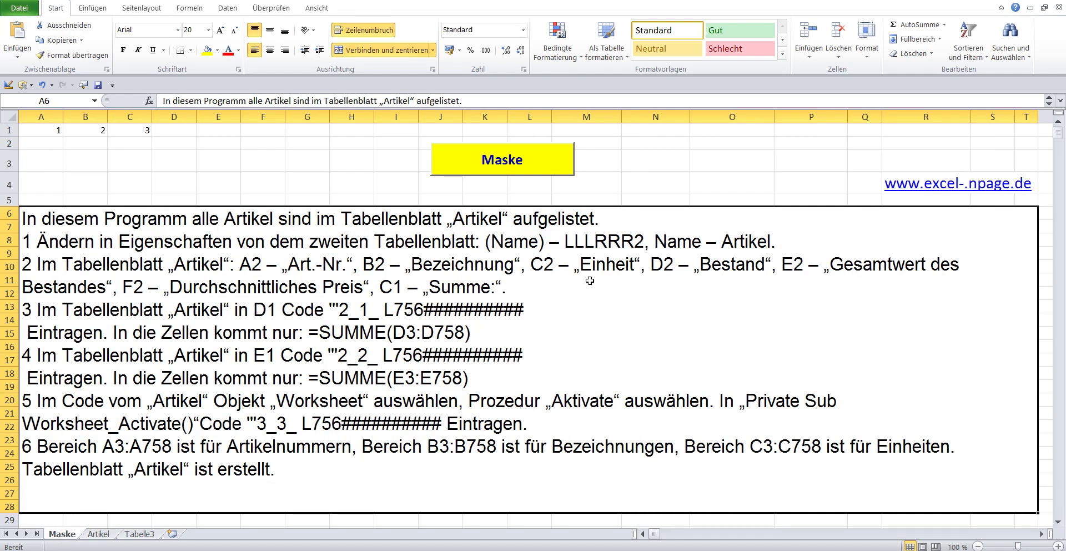
Copy 'Gesamtwert des Bestandes' into Artikel cell E2 and autofit column E
{"action": "double_click", "coordinate": [712, 267]}
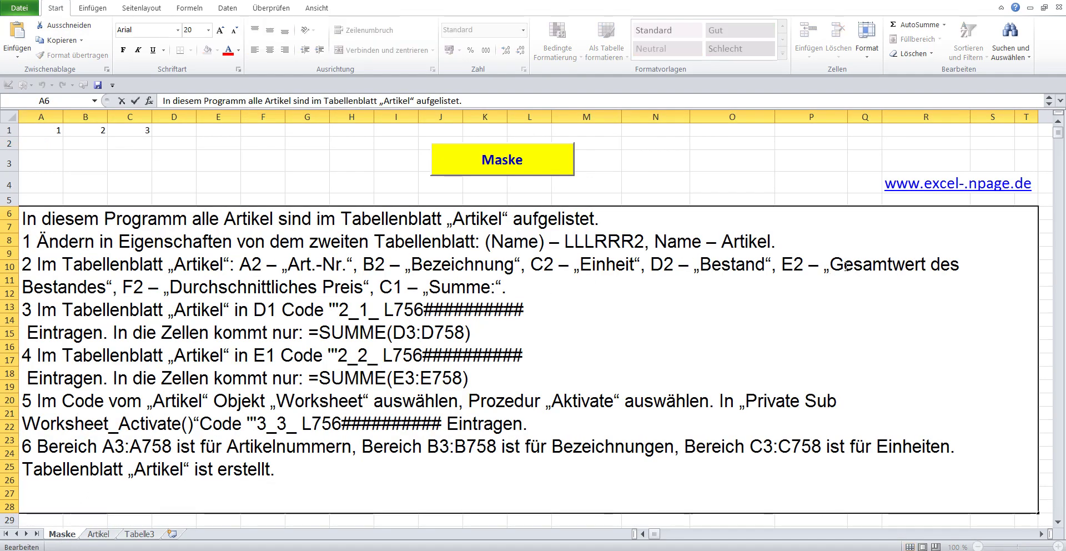
{"action": "mouse_move", "coordinate": [830, 263]}
{"action": "left_mouse_down"}
{"action": "mouse_move", "coordinate": [289, 270]}
{"action": "mouse_move", "coordinate": [107, 287]}
{"action": "left_mouse_up"}
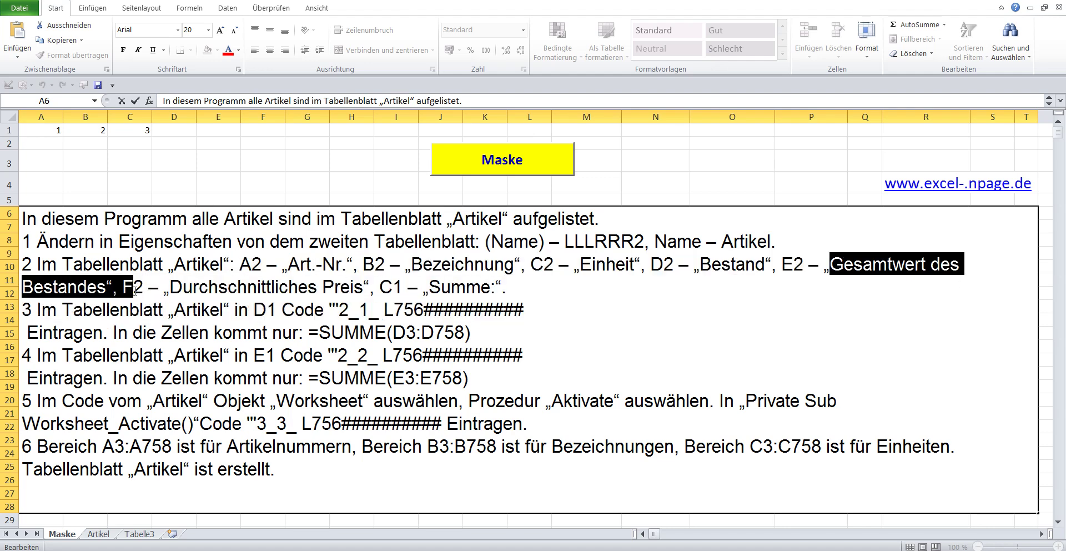
{"action": "right_click", "coordinate": [94, 285]}
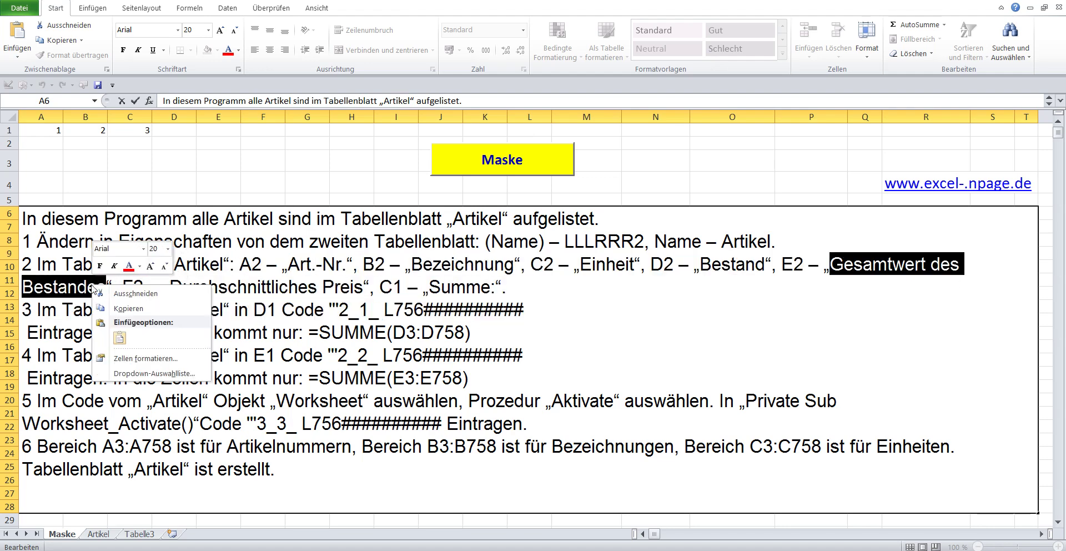
{"action": "left_click", "coordinate": [117, 310]}
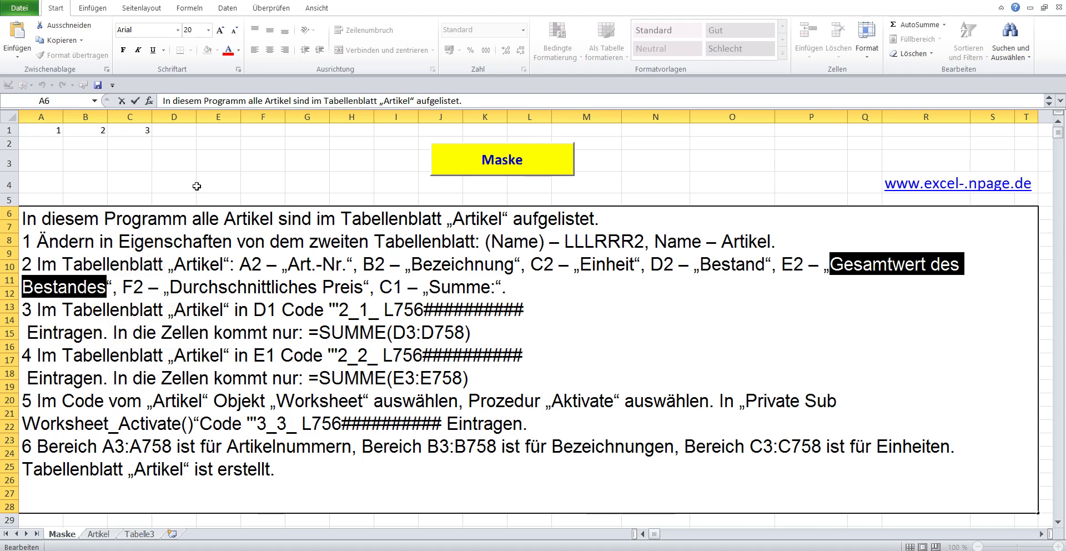
{"action": "left_click", "coordinate": [184, 174]}
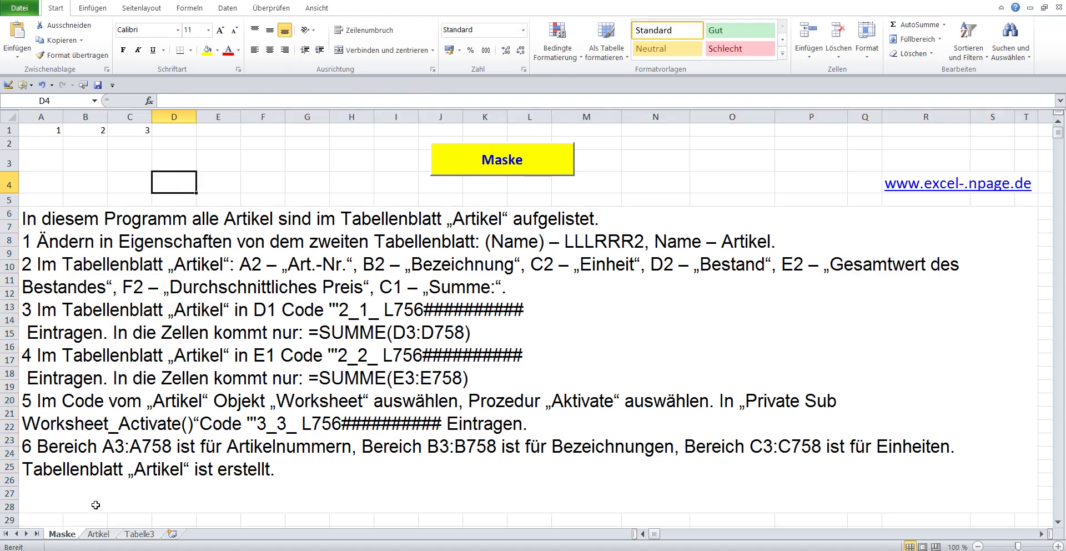
{"action": "left_click", "coordinate": [95, 534]}
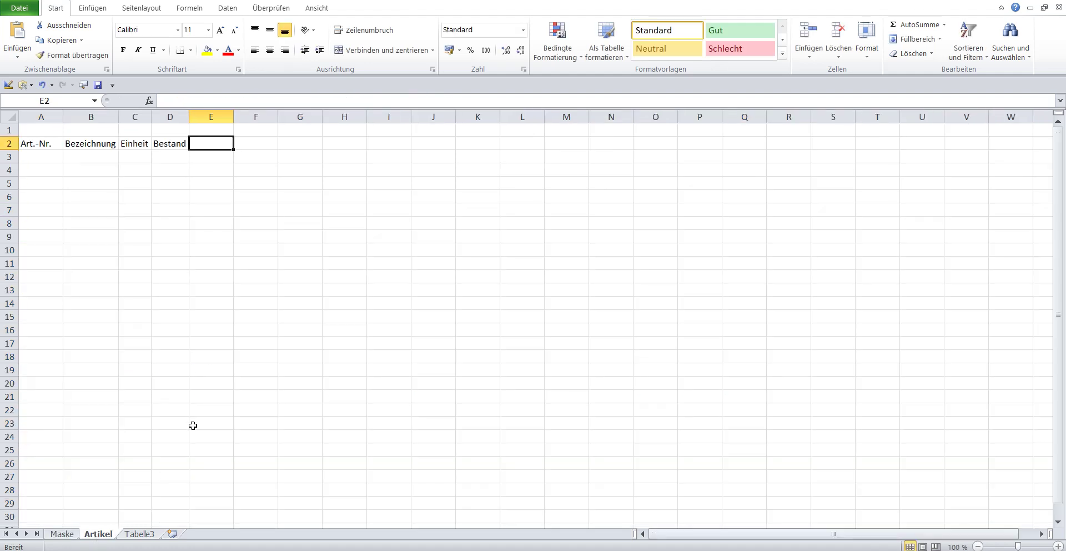
{"action": "left_click", "coordinate": [219, 98]}
{"action": "left_click", "coordinate": [16, 30]}
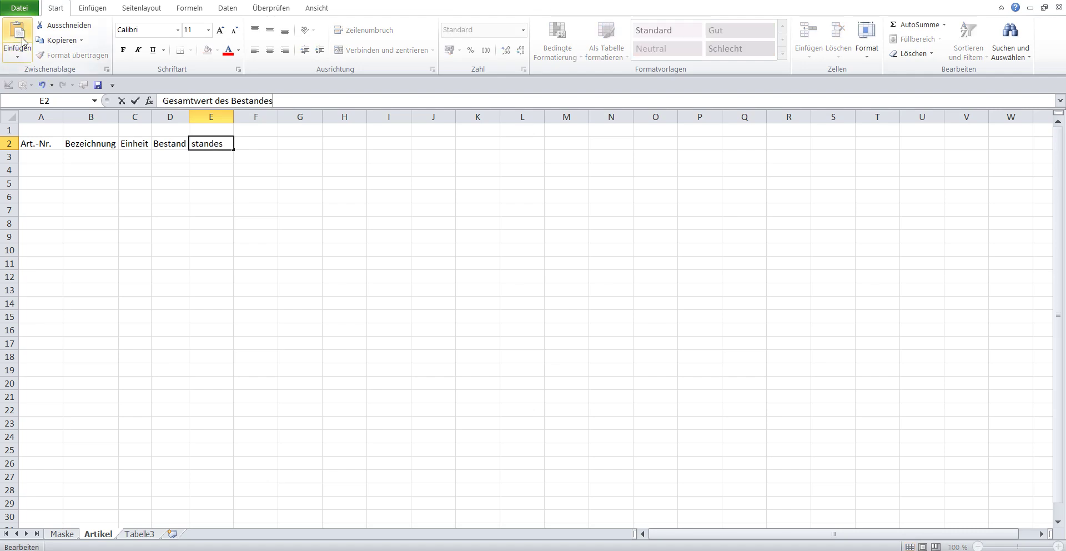
{"action": "left_click", "coordinate": [198, 183]}
{"action": "double_click", "coordinate": [233, 114]}
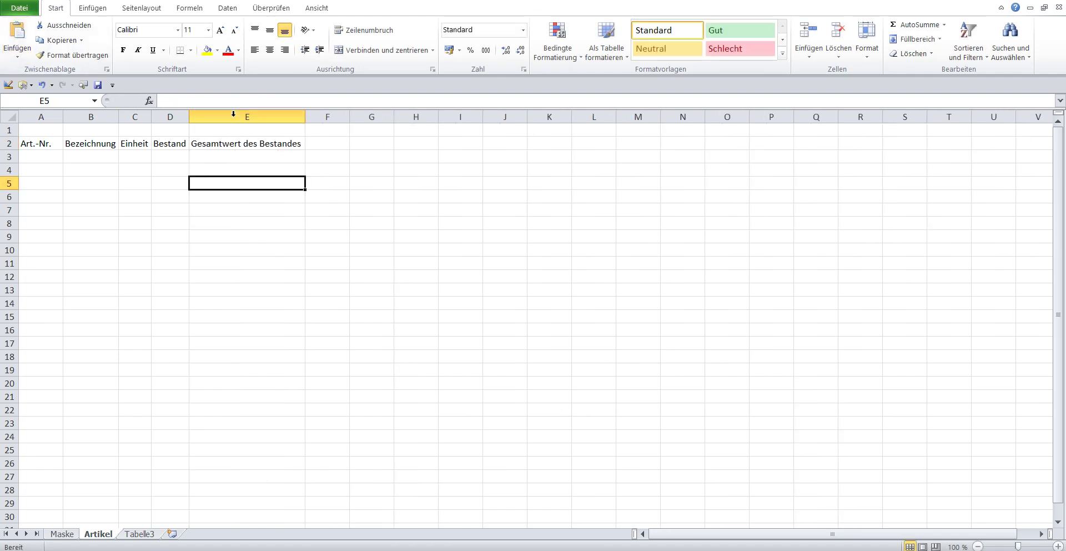
{"action": "left_click", "coordinate": [63, 533]}
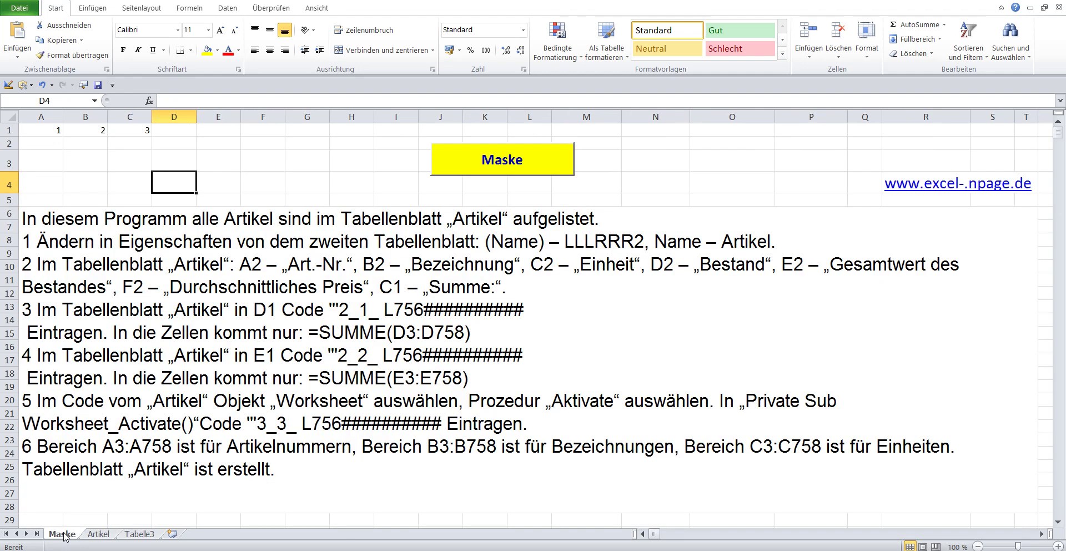
Copy 'Durchschnittliches Preis' from the Maske instructions into Artikel cell F2 and widen column F
{"action": "left_click", "coordinate": [422, 267]}
{"action": "double_click", "coordinate": [423, 267]}
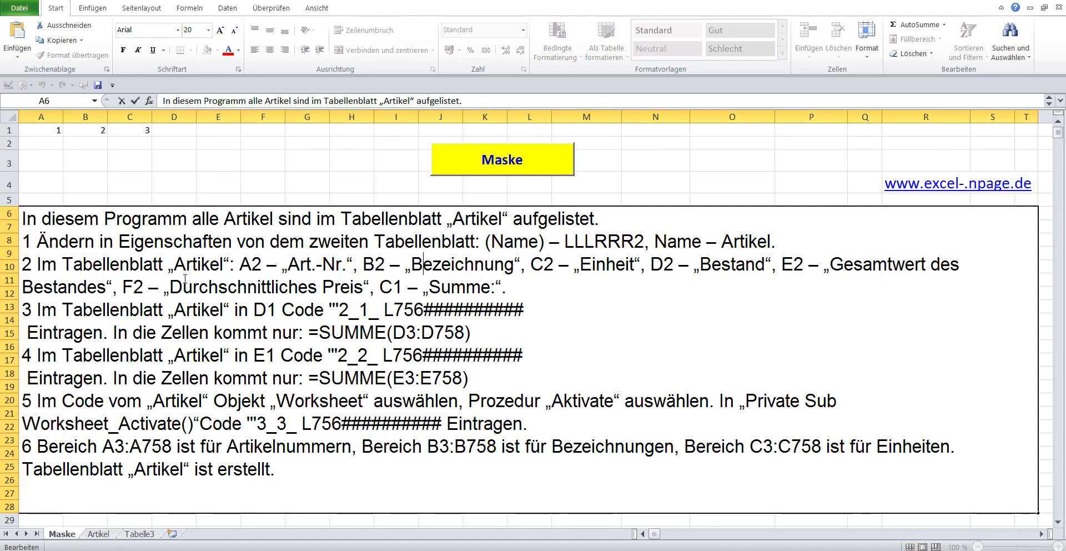
{"action": "left_click_drag", "start_coordinate": [170, 287], "coordinate": [365, 286]}
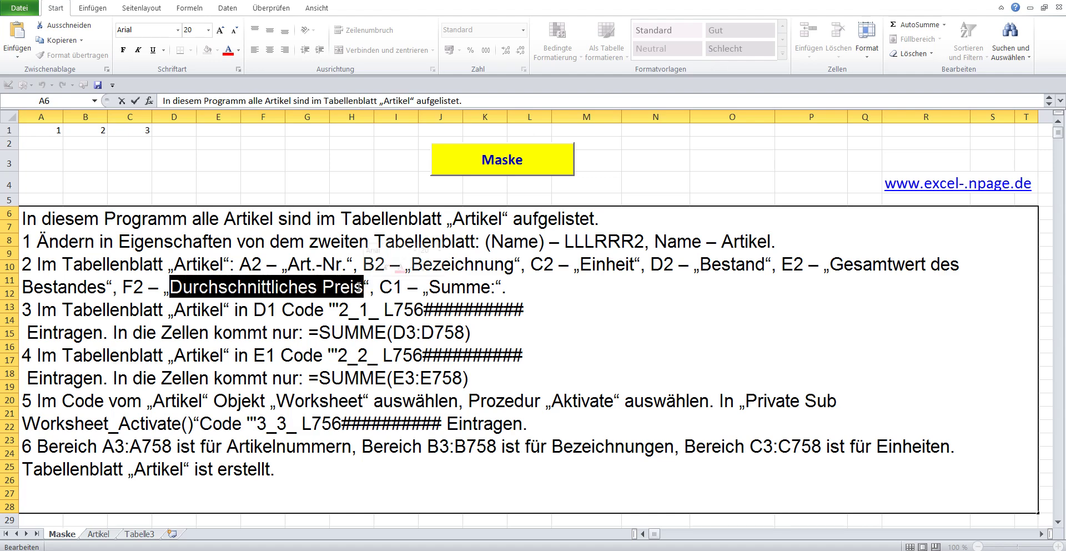
{"action": "right_click", "coordinate": [313, 283]}
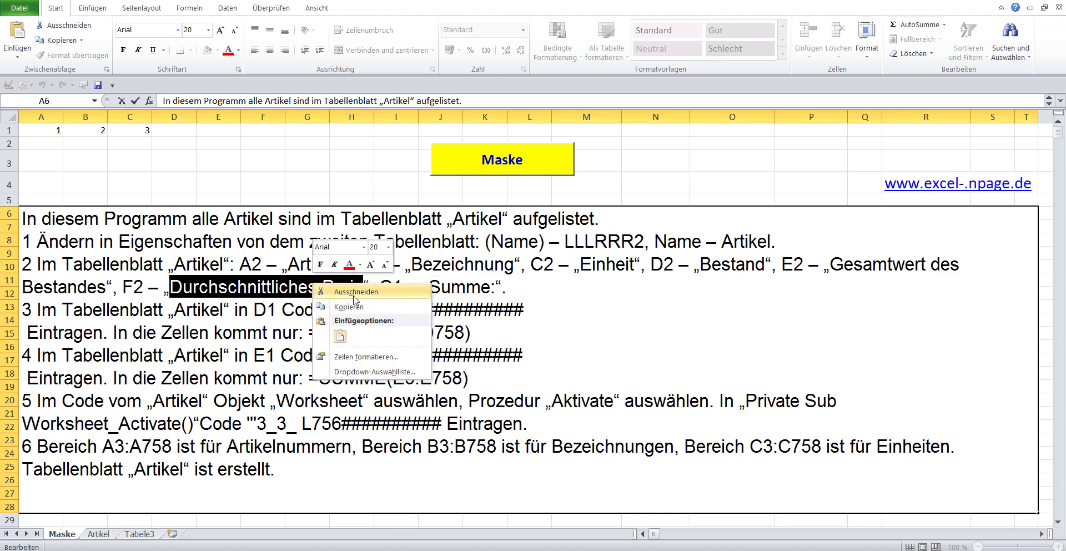
{"action": "left_click", "coordinate": [357, 307]}
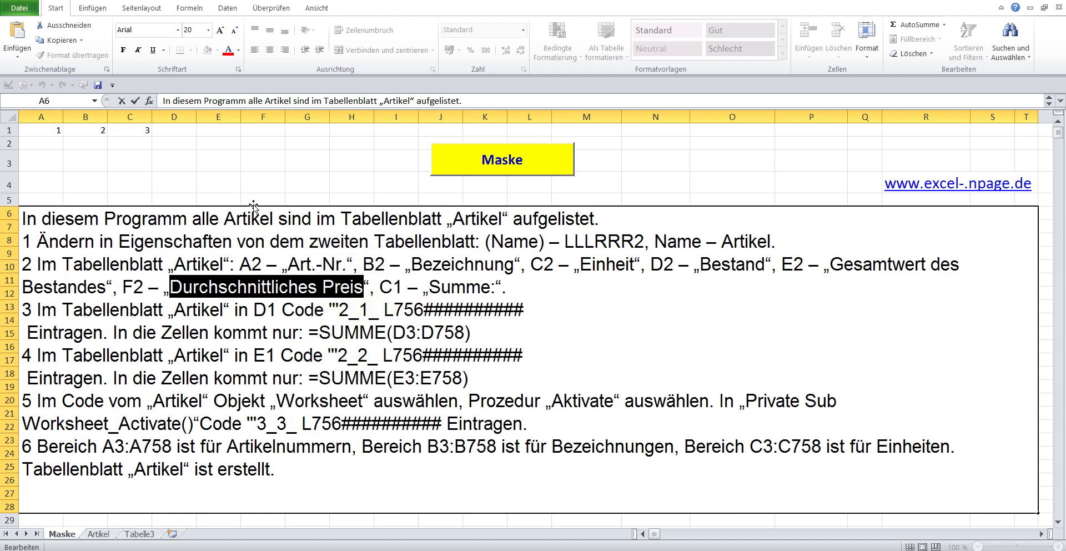
{"action": "left_click", "coordinate": [263, 166]}
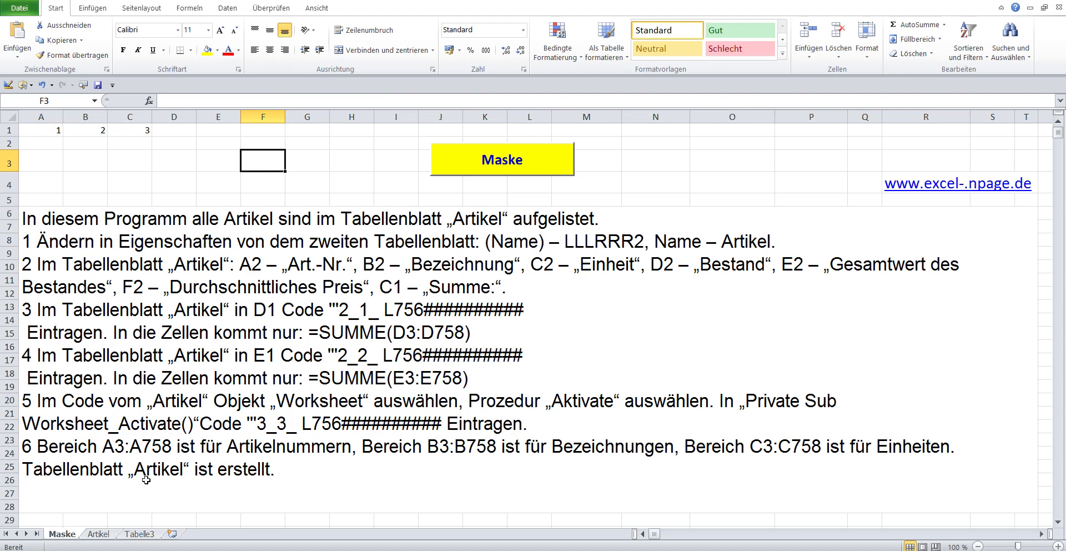
{"action": "left_click", "coordinate": [103, 533]}
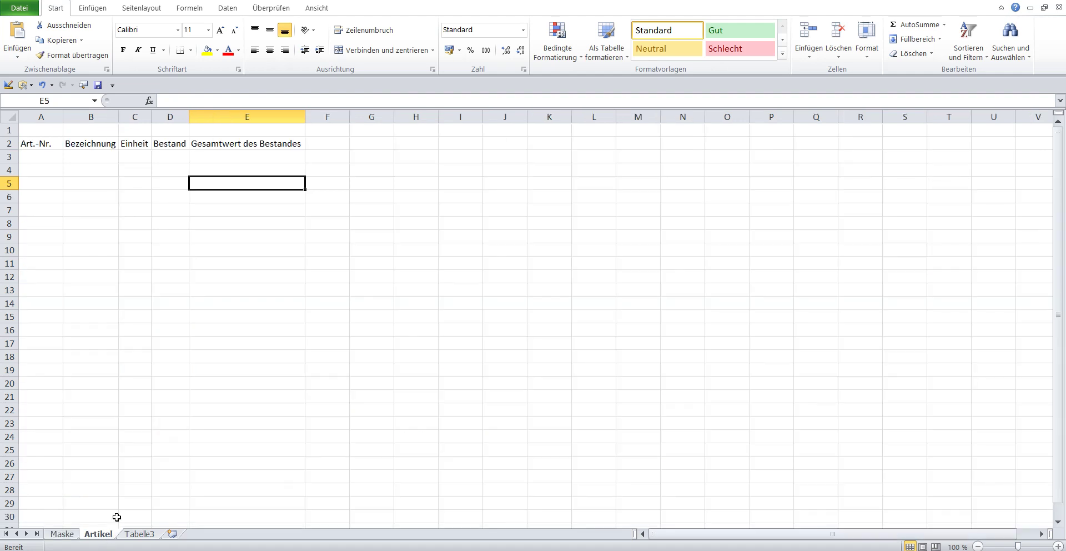
{"action": "left_click", "coordinate": [323, 141]}
{"action": "left_click", "coordinate": [214, 101]}
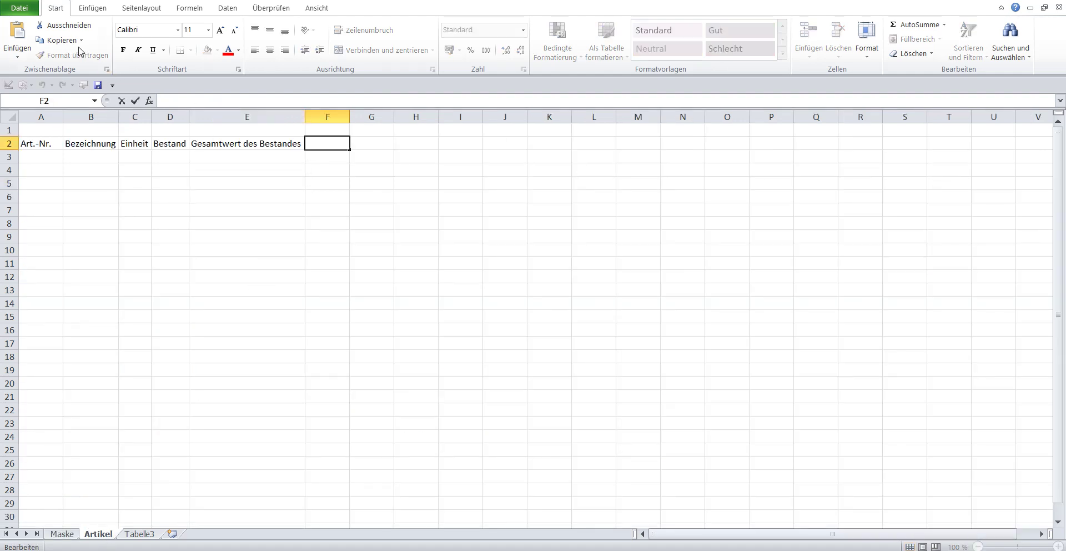
{"action": "left_click", "coordinate": [17, 33]}
{"action": "left_click_drag", "start_coordinate": [288, 170], "coordinate": [290, 182]}
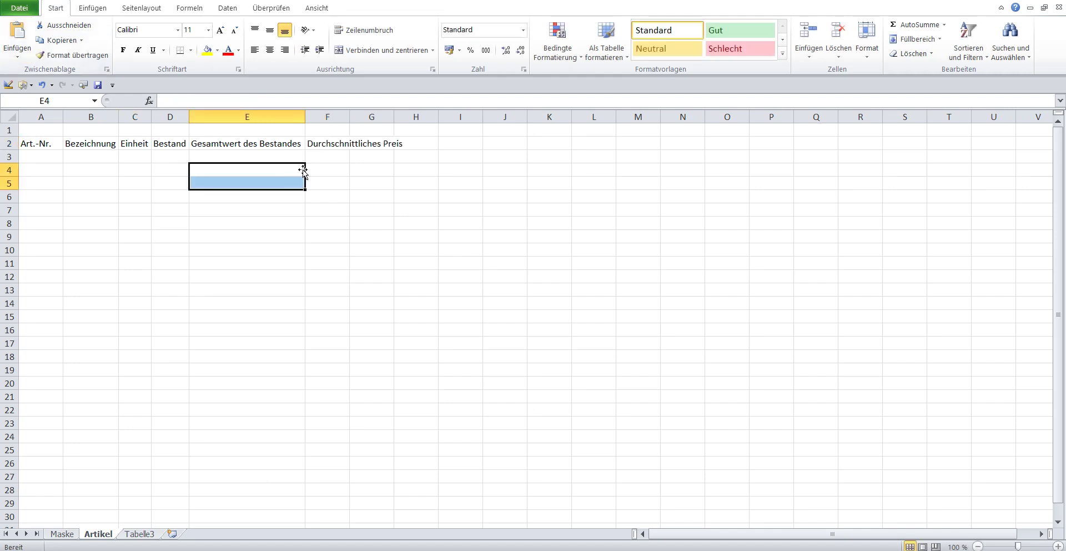
{"action": "double_click", "coordinate": [350, 116]}
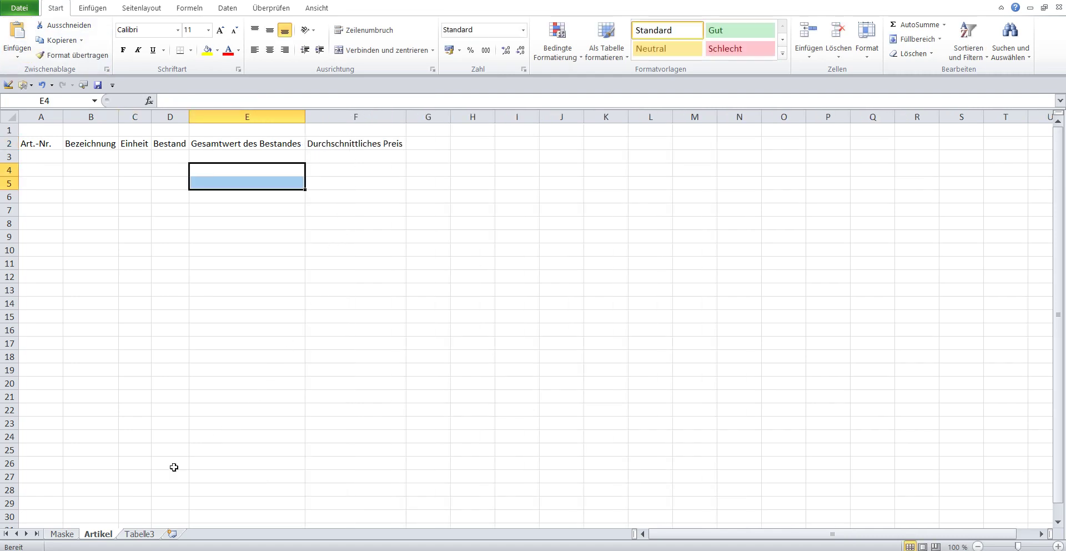
{"action": "left_click", "coordinate": [58, 533]}
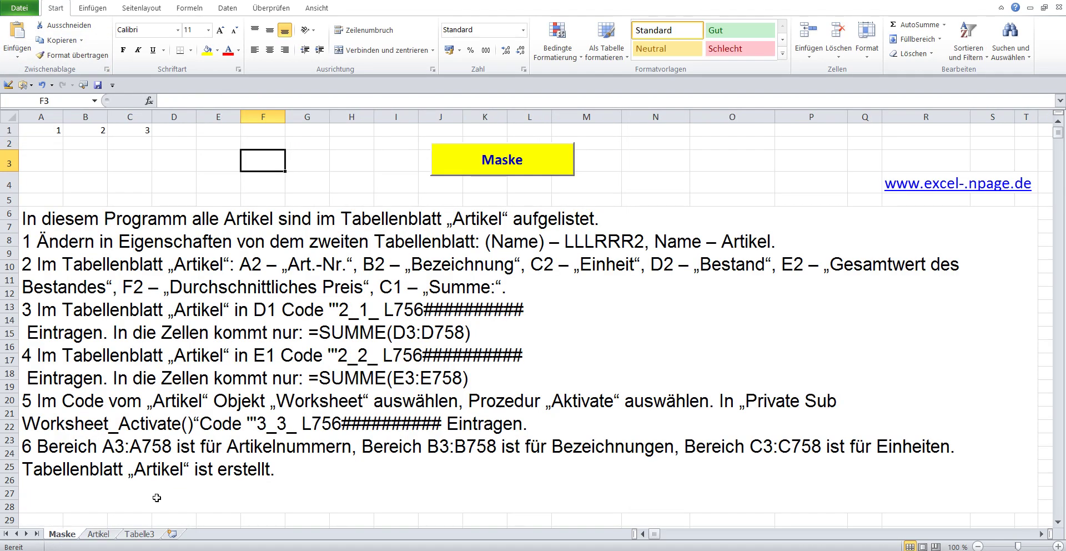
Copy 'Summe:' from the Maske instructions into Artikel cell C1 and fit column C
{"action": "left_click", "coordinate": [397, 272]}
{"action": "double_click", "coordinate": [397, 272]}
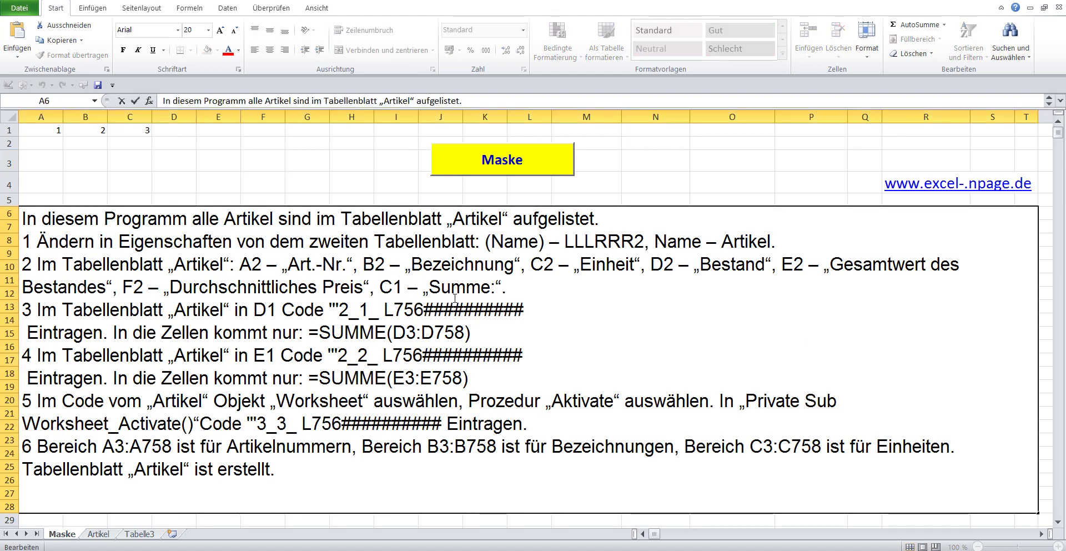
{"action": "left_click_drag", "start_coordinate": [428, 287], "coordinate": [495, 287]}
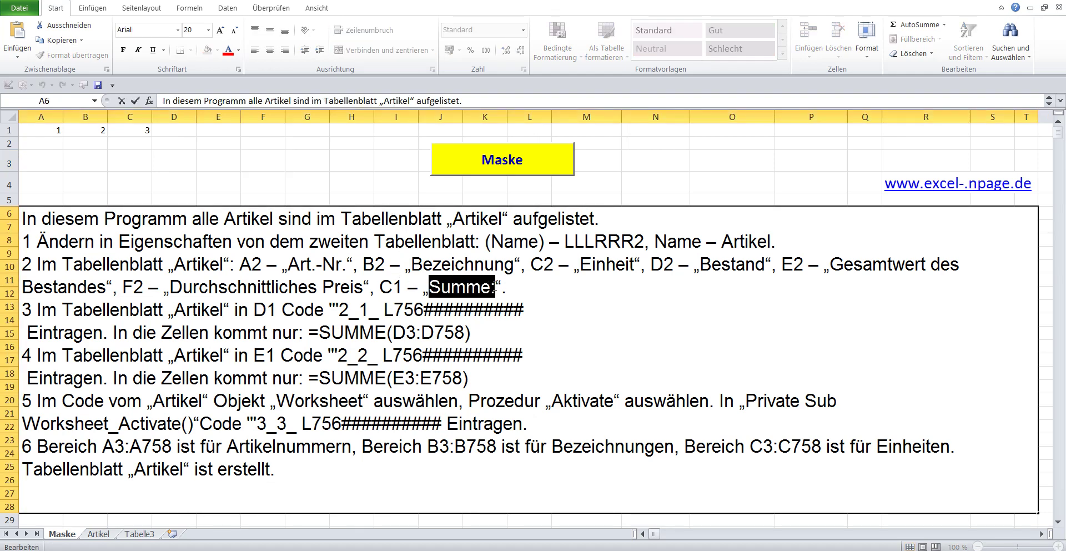
{"action": "right_click", "coordinate": [477, 288]}
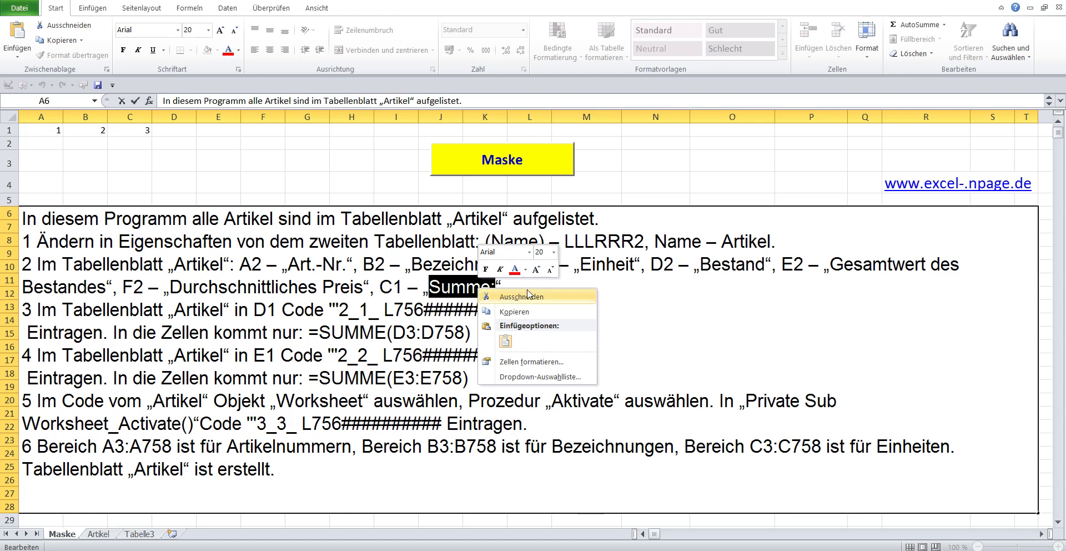
{"action": "left_click", "coordinate": [514, 312]}
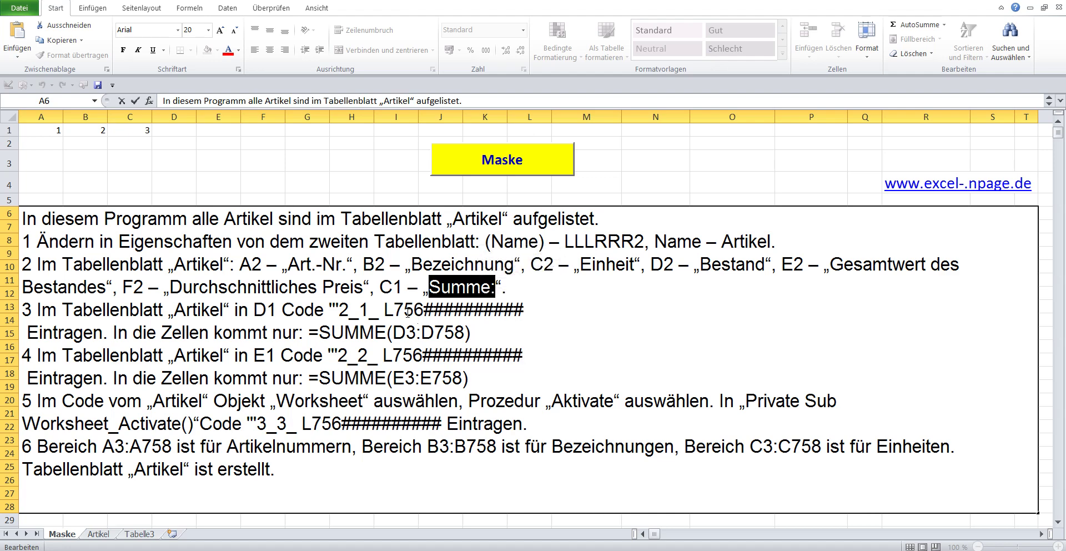
{"action": "left_click", "coordinate": [302, 158]}
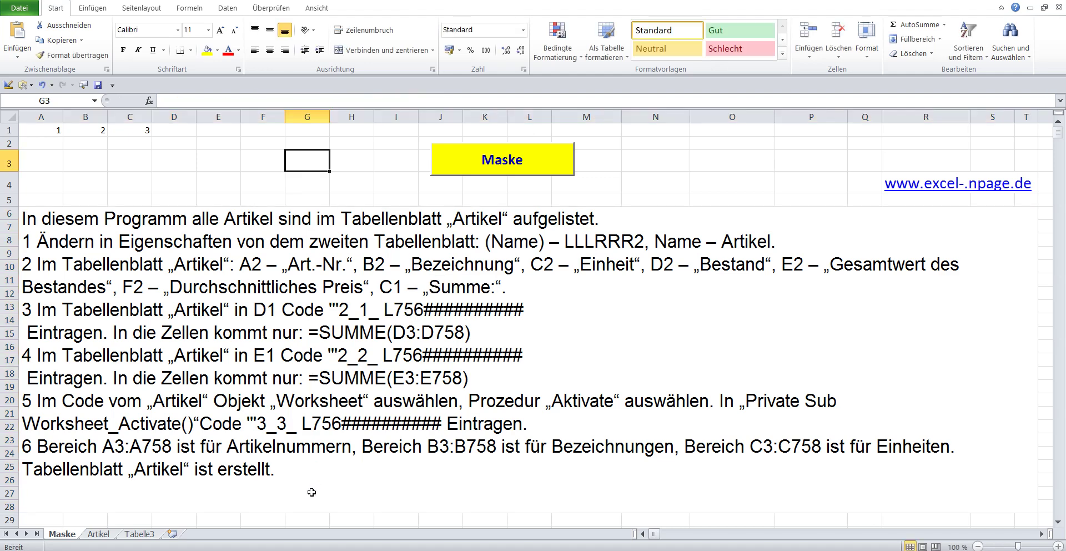
{"action": "left_click", "coordinate": [99, 535]}
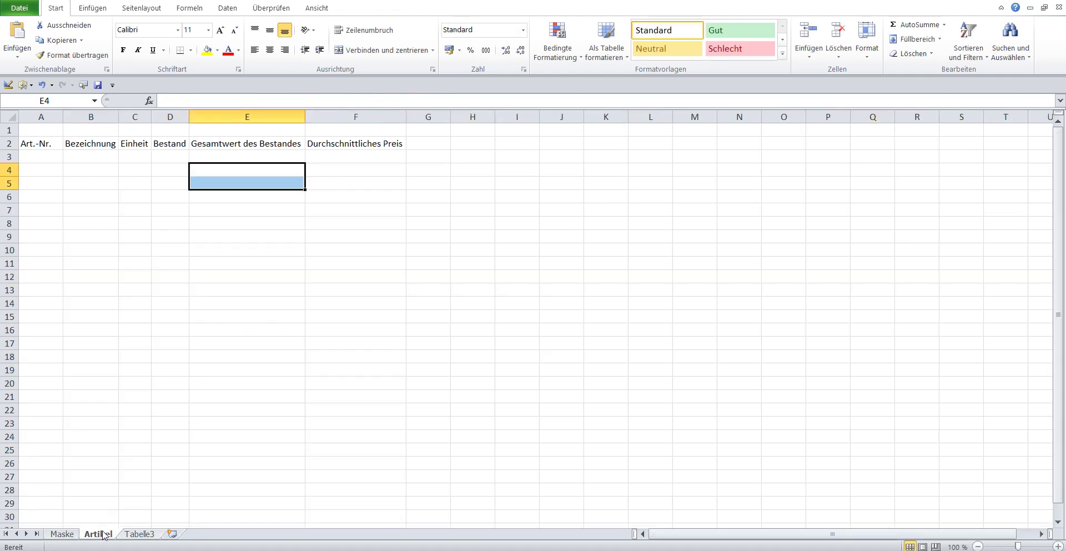
{"action": "left_click", "coordinate": [137, 124]}
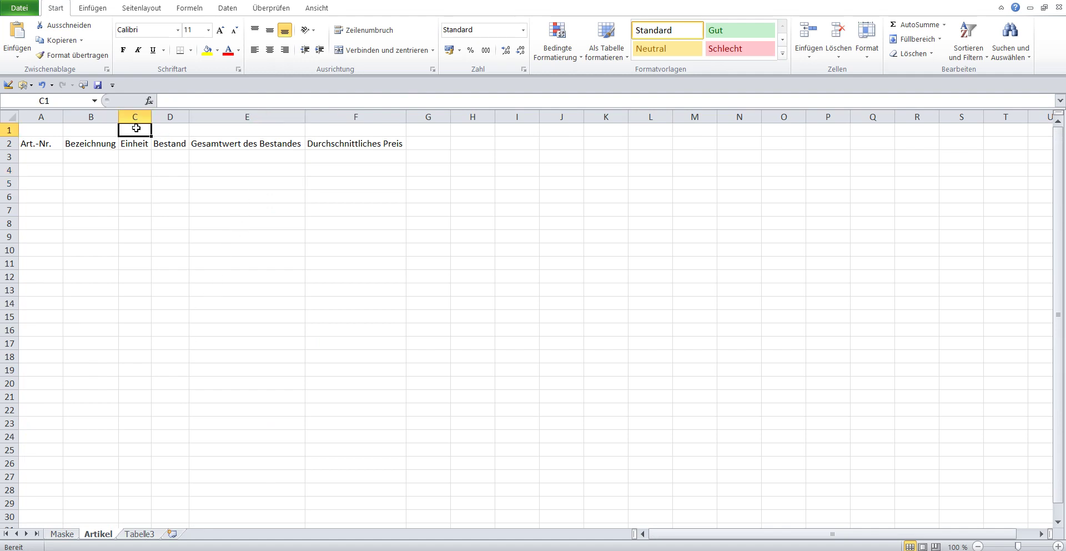
{"action": "left_click", "coordinate": [208, 100]}
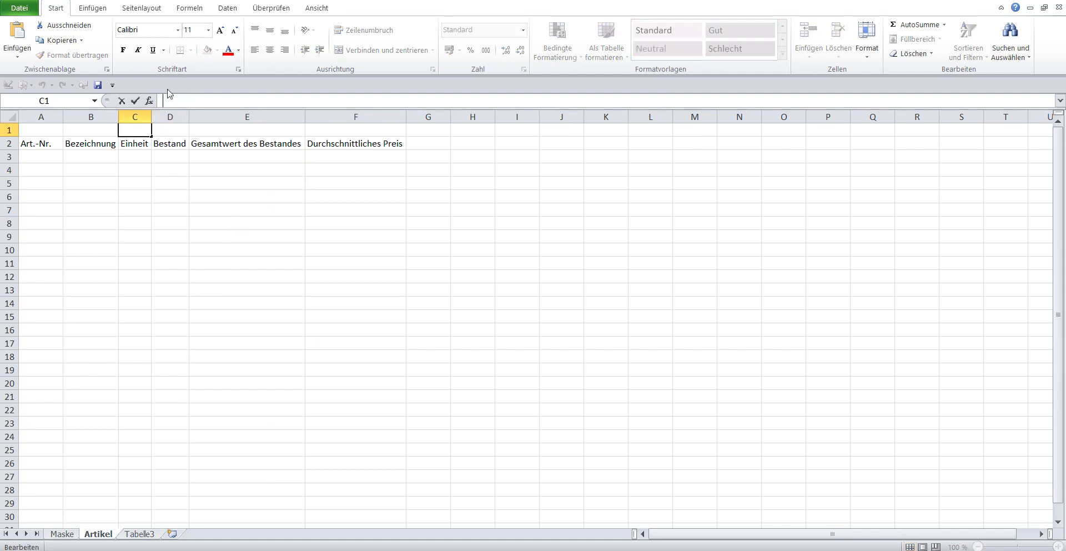
{"action": "left_click", "coordinate": [20, 30]}
{"action": "left_click", "coordinate": [121, 196]}
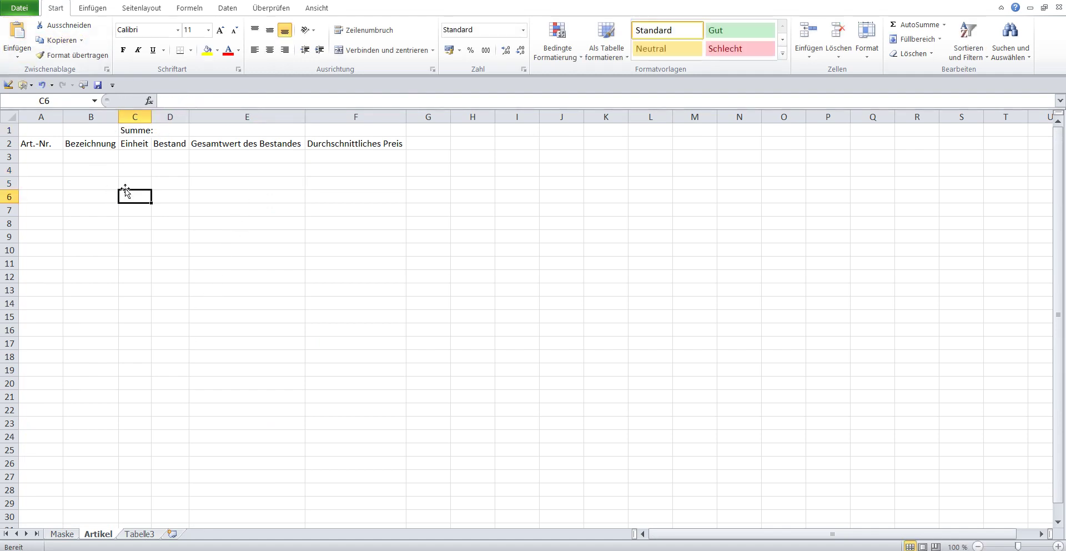
{"action": "double_click", "coordinate": [151, 115]}
{"action": "mouse_move", "coordinate": [23, 144]}
{"action": "left_mouse_down"}
{"action": "mouse_move", "coordinate": [334, 145]}
{"action": "mouse_move", "coordinate": [378, 133]}
{"action": "left_mouse_up"}
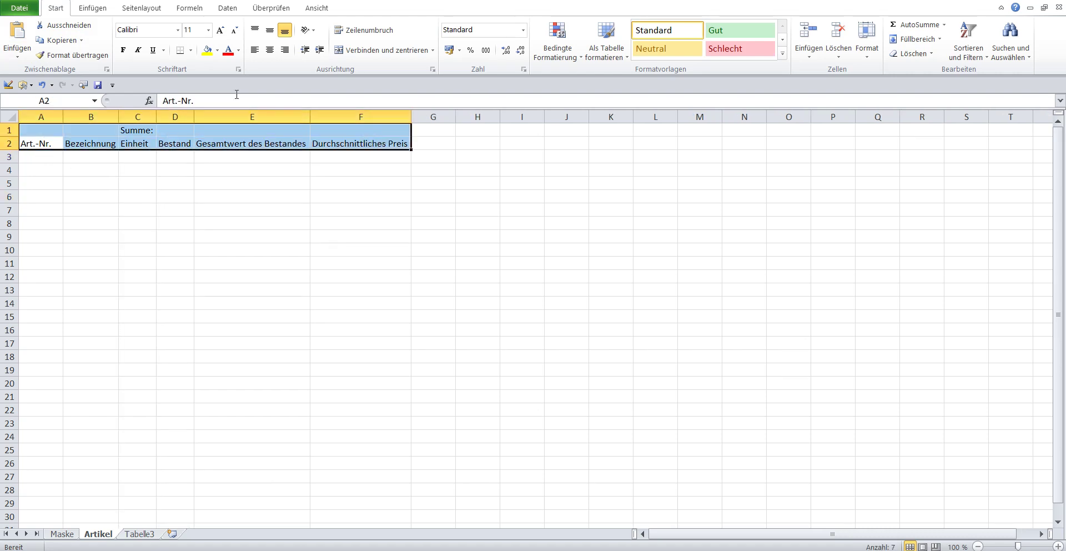
Format the header cells A1:F2 bold, 14 pt and centred
{"action": "left_click", "coordinate": [123, 50]}
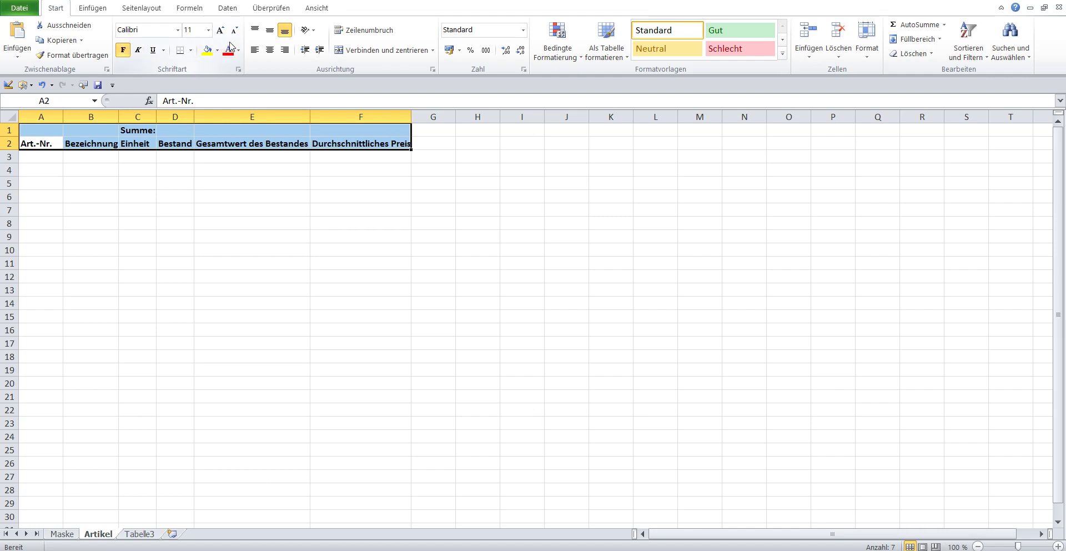
{"action": "left_click", "coordinate": [208, 30]}
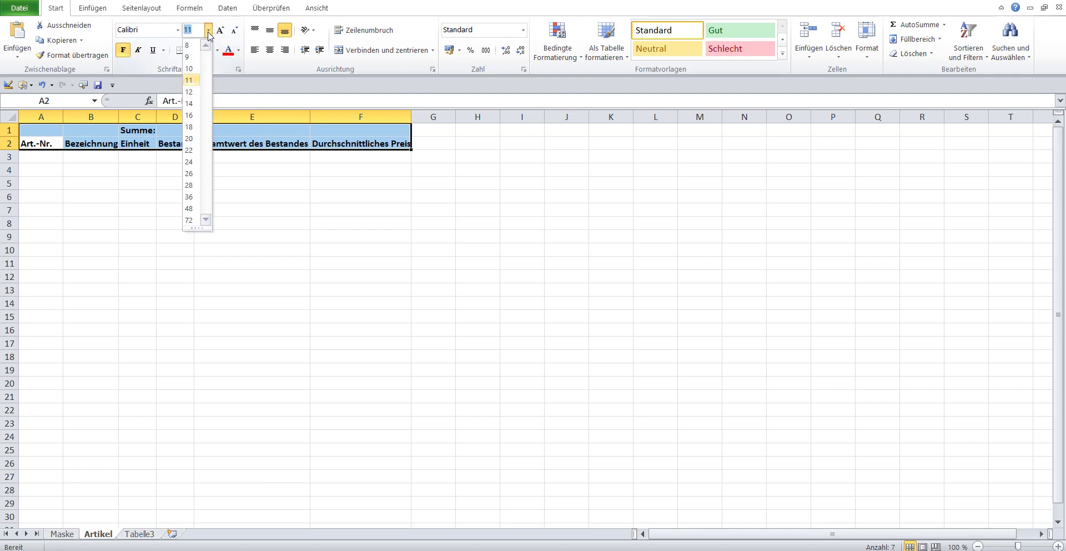
{"action": "left_click", "coordinate": [191, 104]}
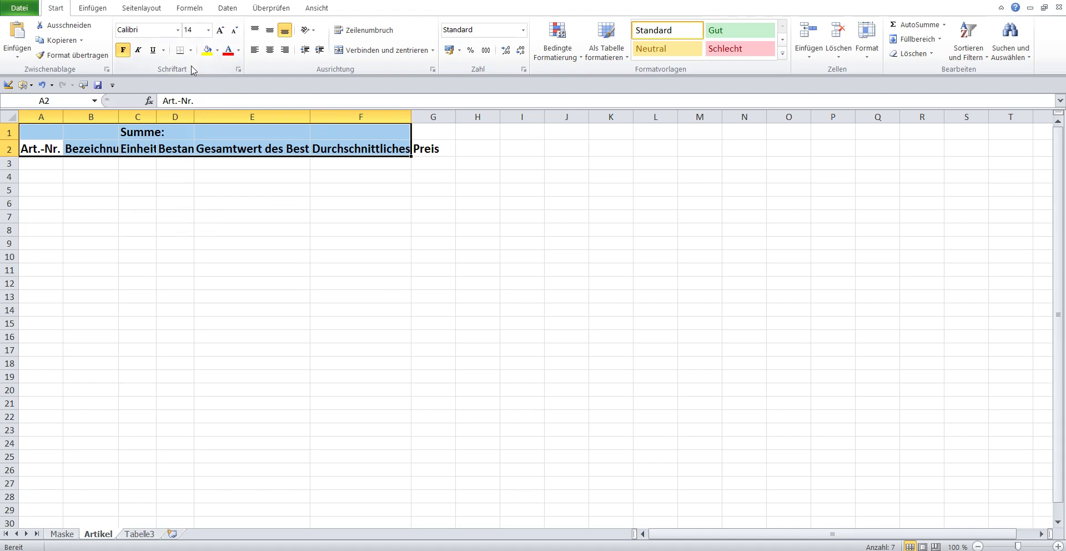
{"action": "left_click", "coordinate": [270, 54]}
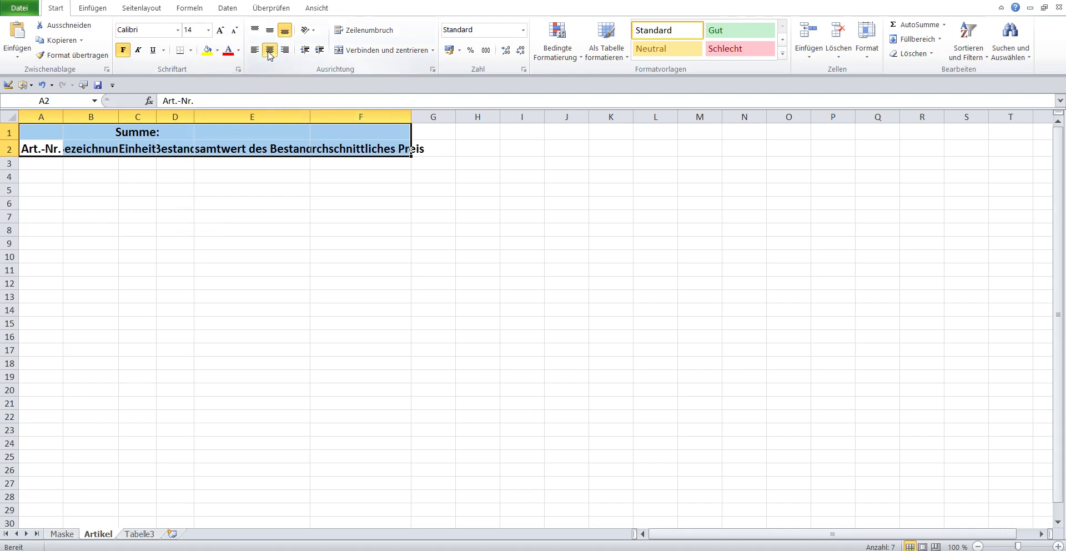
{"action": "left_click", "coordinate": [351, 217]}
Autofit columns F, E, D, C and B to their headers
{"action": "left_click_drag", "start_coordinate": [411, 116], "coordinate": [444, 116]}
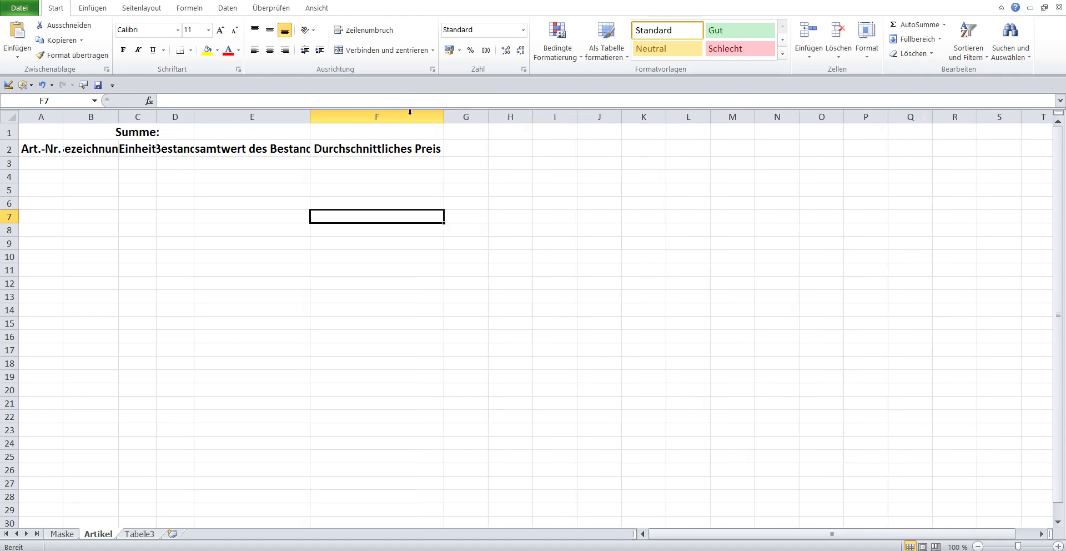
{"action": "double_click", "coordinate": [309, 114]}
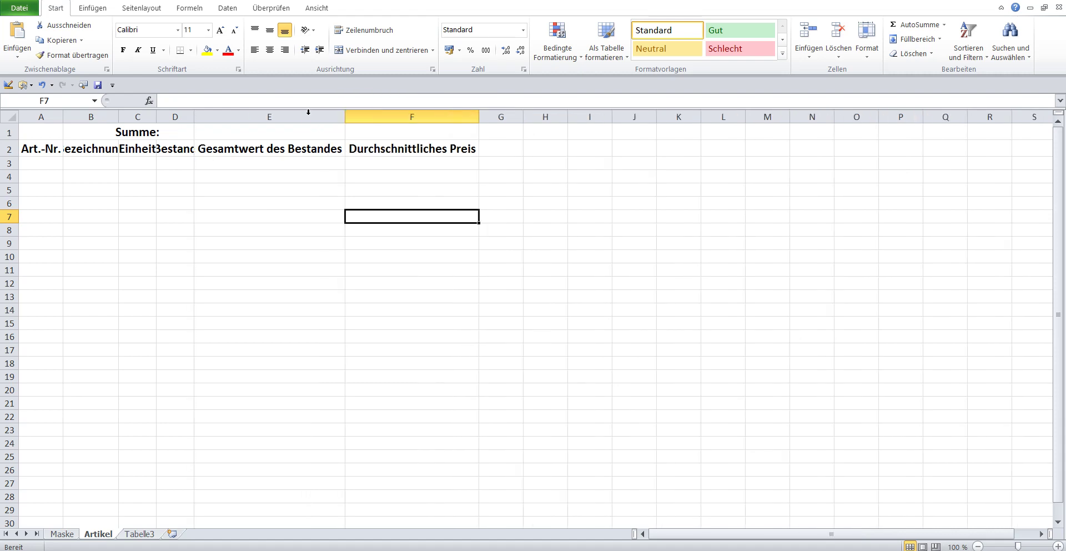
{"action": "double_click", "coordinate": [194, 116]}
{"action": "double_click", "coordinate": [157, 116]}
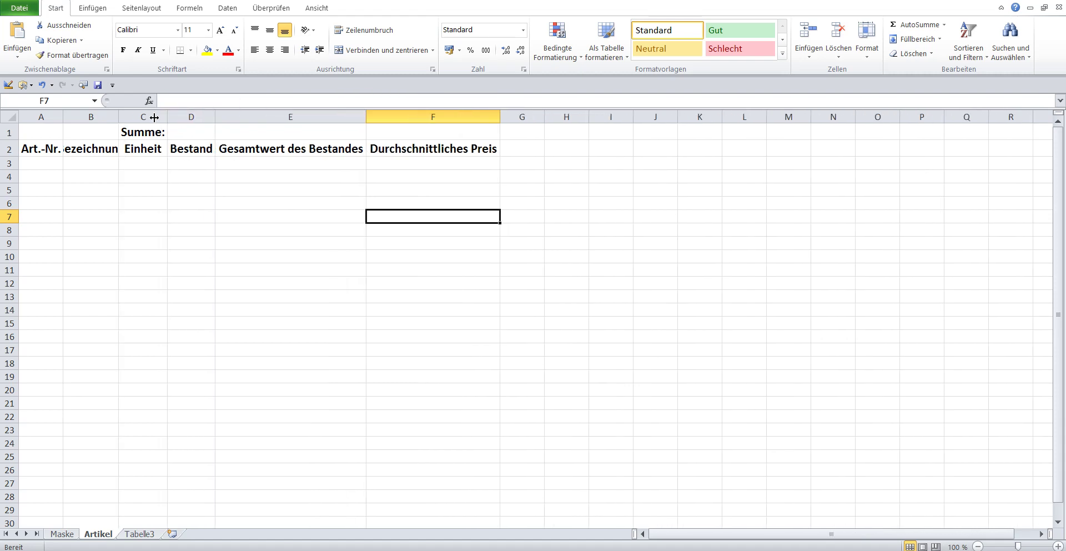
{"action": "double_click", "coordinate": [118, 116]}
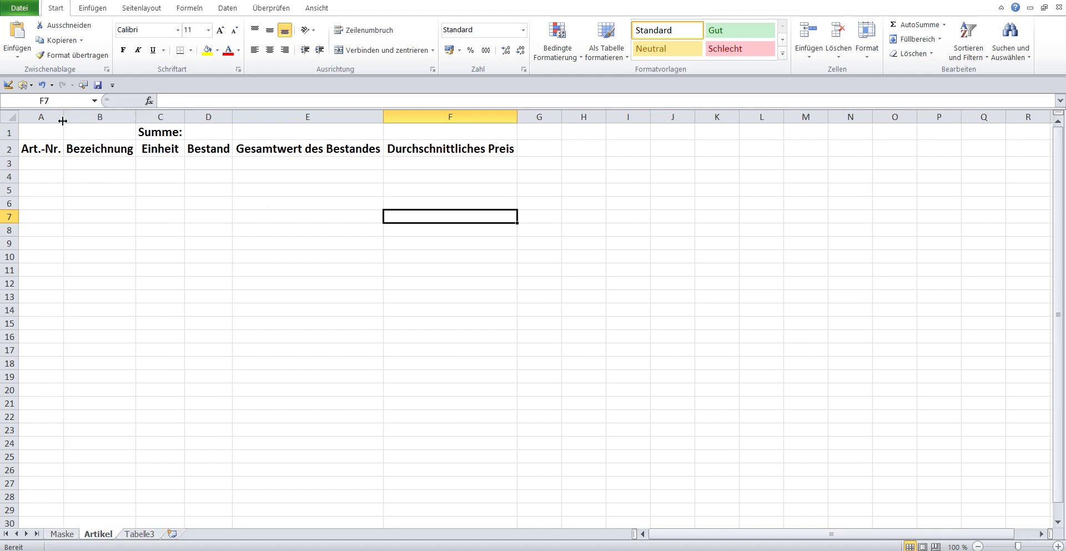
Read step 3 of the instructions in the Maske sheet's text box
{"action": "left_click", "coordinate": [58, 534]}
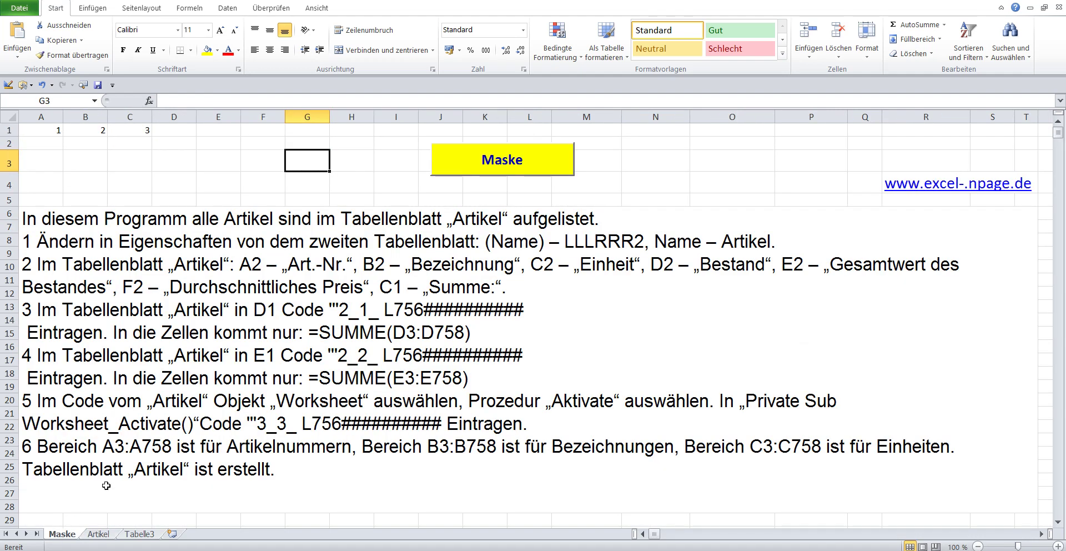
{"action": "left_click", "coordinate": [201, 351]}
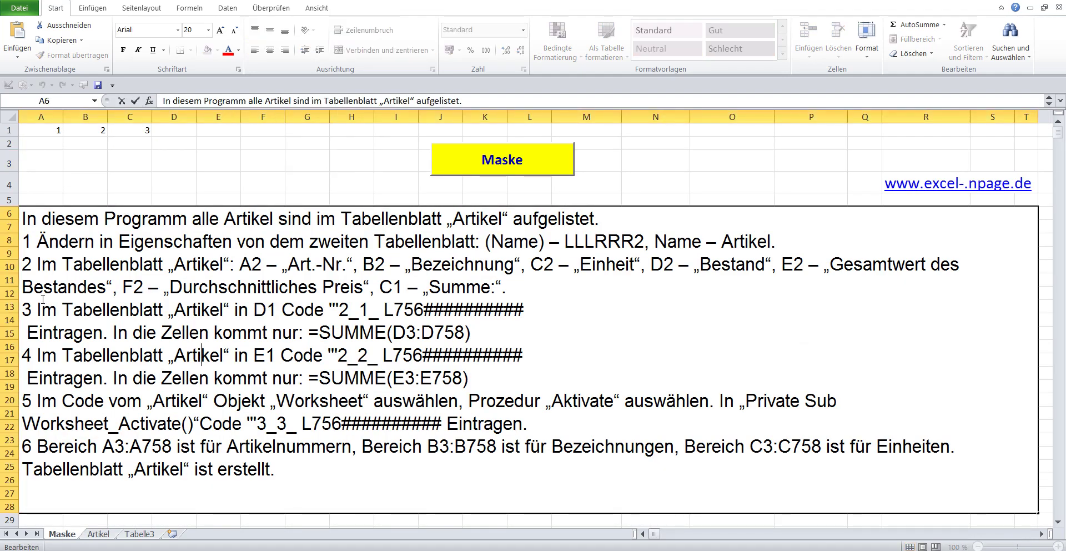
{"action": "left_click_drag", "start_coordinate": [25, 306], "coordinate": [529, 332]}
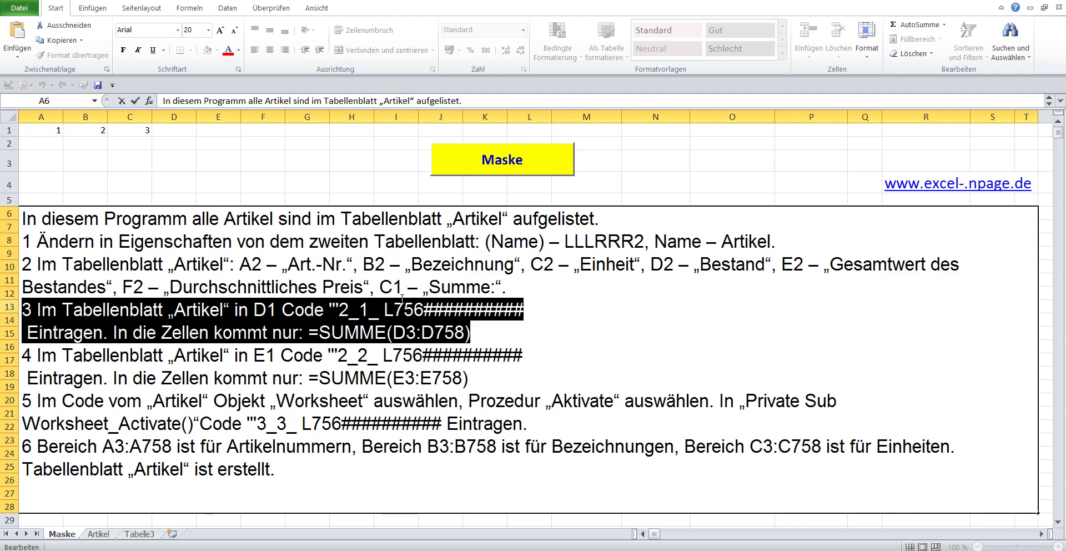
{"action": "left_click", "coordinate": [272, 160]}
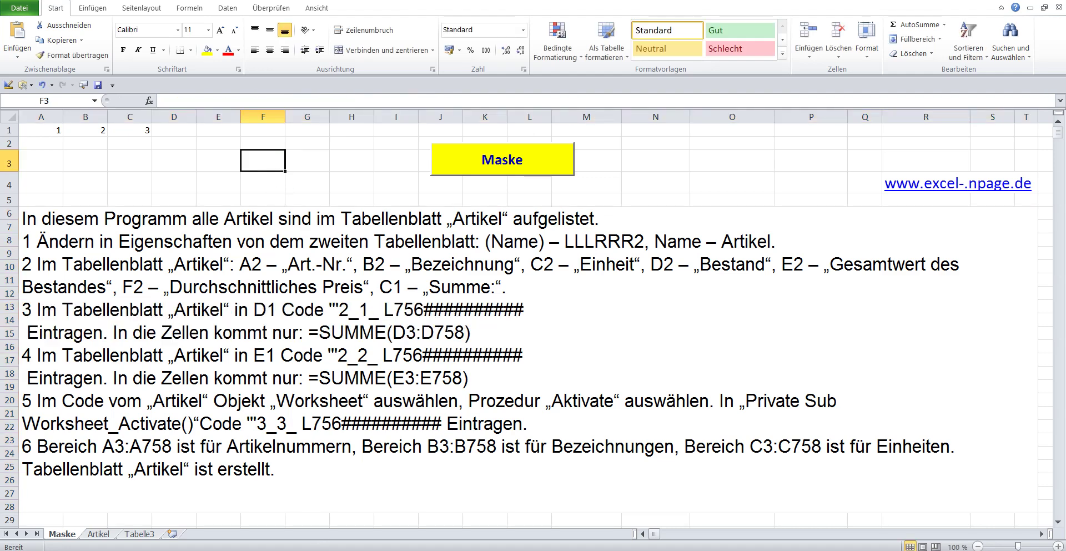
Switch to the YouTube video in the browser and follow its description's website link
{"action": "left_click", "coordinate": [315, 517]}
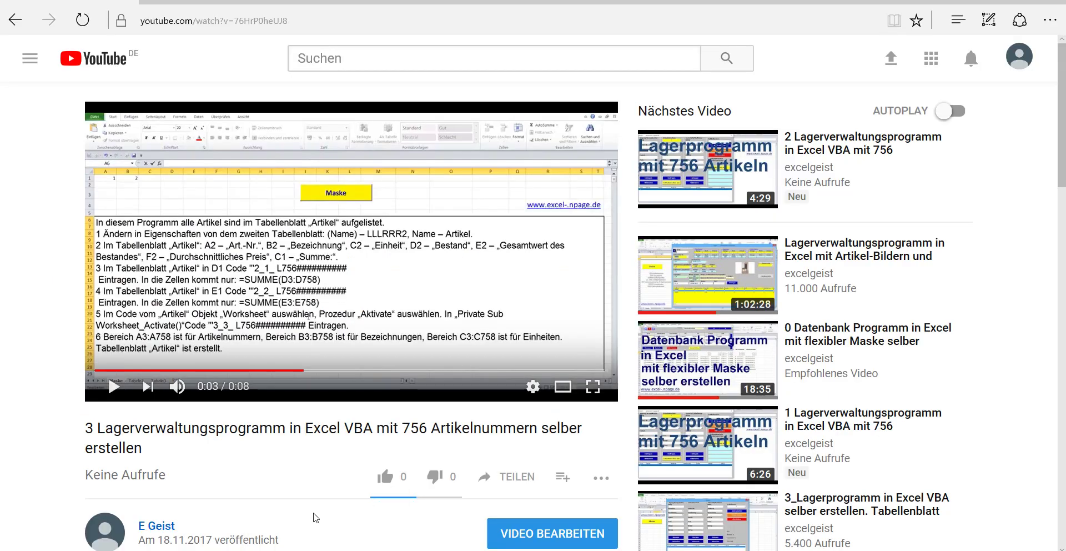
{"action": "scroll", "coordinate": [289, 487], "scroll_direction": "down", "scroll_amount": 3}
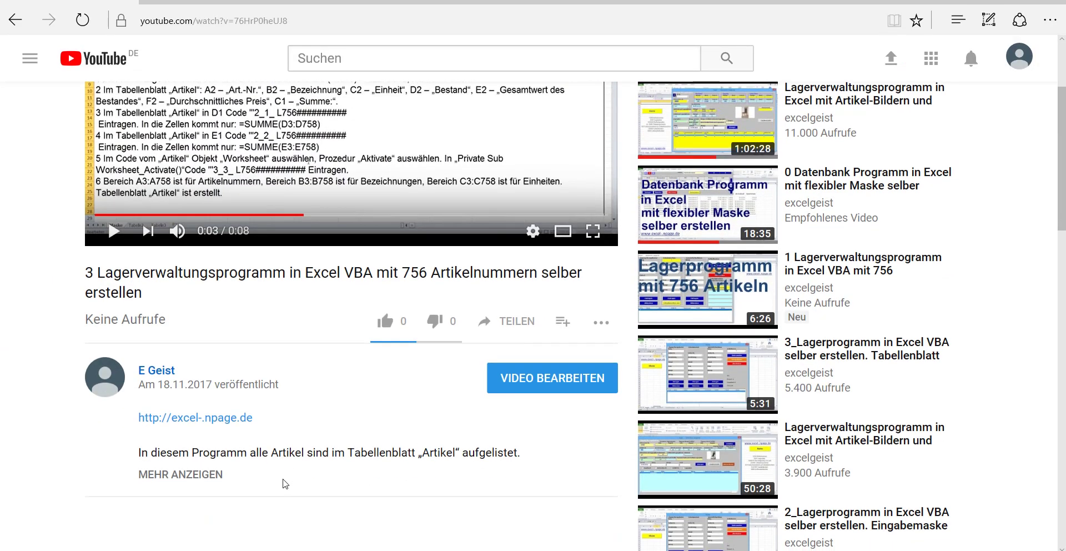
{"action": "left_click", "coordinate": [235, 420]}
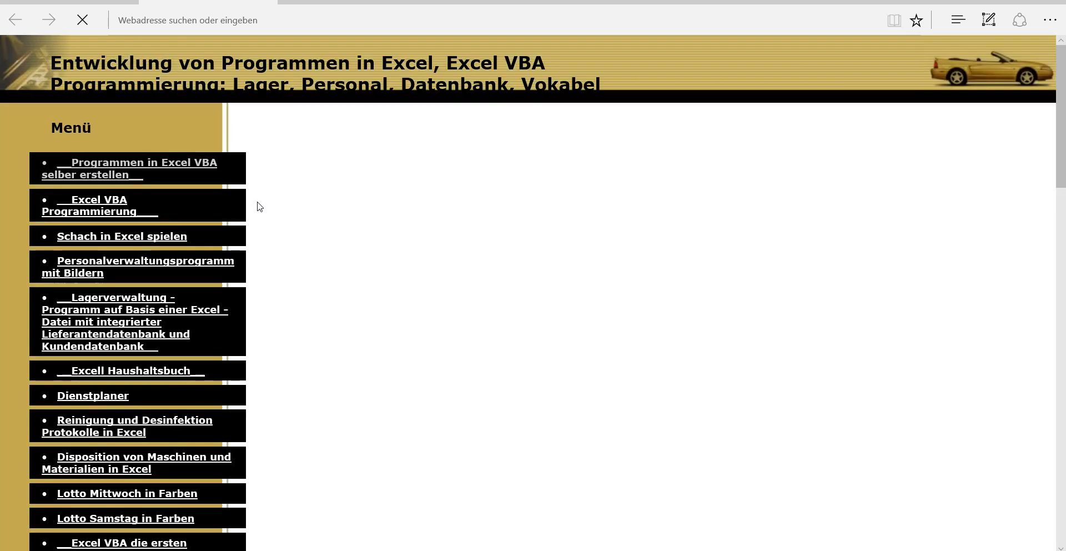
Open the warehouse program page for 756 articles on excel-npage.de
{"action": "scroll", "coordinate": [260, 206], "scroll_direction": "down", "scroll_amount": 6}
{"action": "scroll", "coordinate": [260, 206], "scroll_direction": "down", "scroll_amount": 3}
{"action": "scroll", "coordinate": [260, 207], "scroll_direction": "down", "scroll_amount": 5}
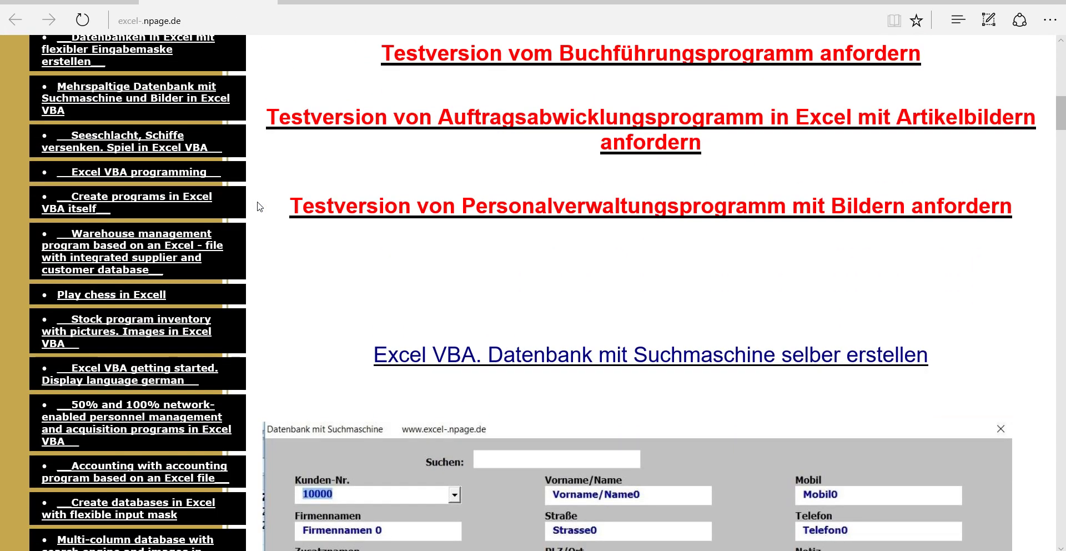
{"action": "scroll", "coordinate": [260, 207], "scroll_direction": "down", "scroll_amount": 3}
{"action": "scroll", "coordinate": [259, 207], "scroll_direction": "down", "scroll_amount": 2}
{"action": "scroll", "coordinate": [260, 206], "scroll_direction": "down", "scroll_amount": 4}
{"action": "scroll", "coordinate": [260, 206], "scroll_direction": "down", "scroll_amount": 7}
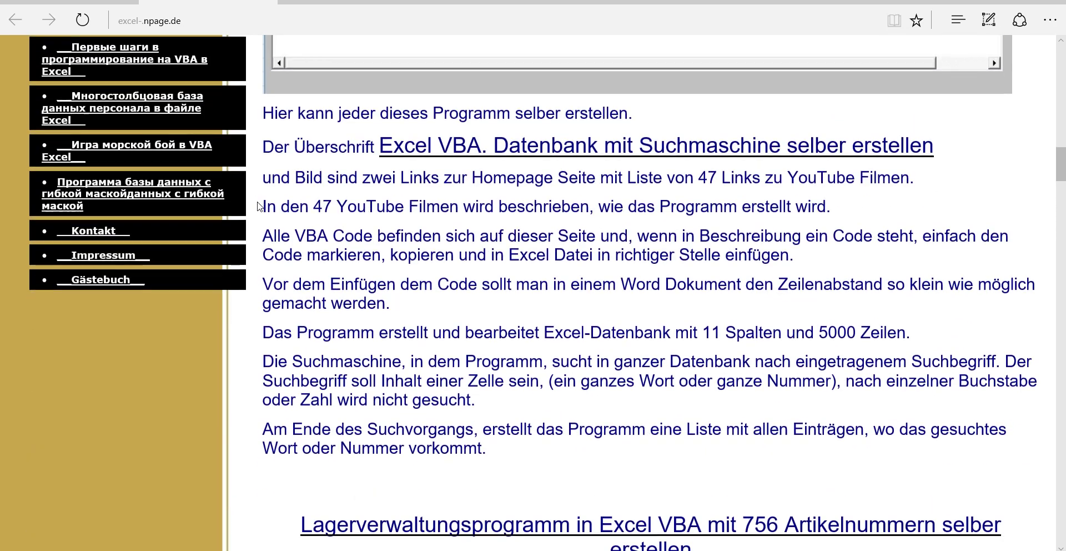
{"action": "scroll", "coordinate": [259, 206], "scroll_direction": "down", "scroll_amount": 5}
{"action": "scroll", "coordinate": [357, 225], "scroll_direction": "down", "scroll_amount": 3}
{"action": "left_click", "coordinate": [398, 203]}
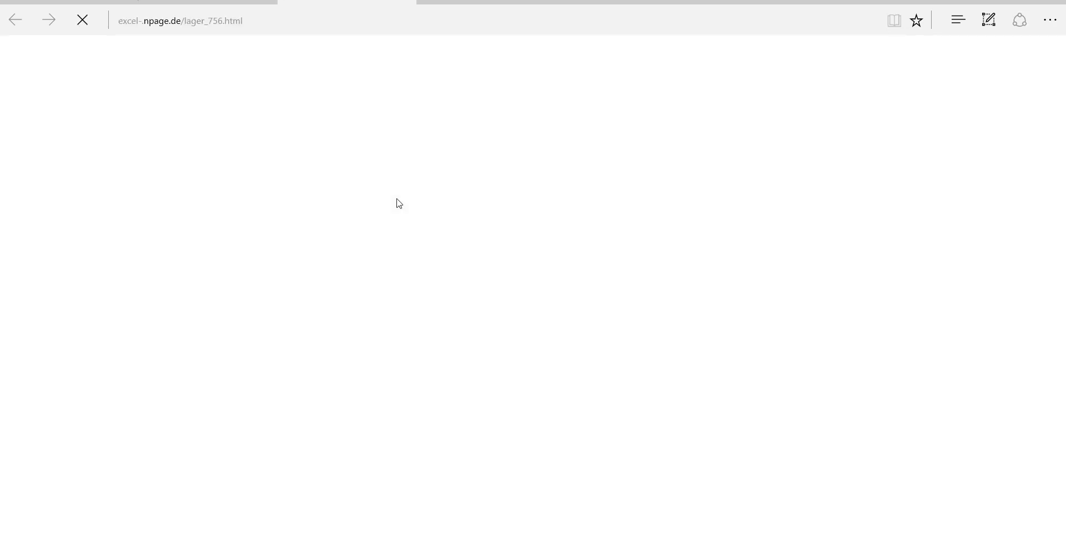
Copy the =SUMME(D3:D758) formula from the page's code snippet
{"action": "scroll", "coordinate": [399, 203], "scroll_direction": "down", "scroll_amount": 5}
{"action": "scroll", "coordinate": [399, 203], "scroll_direction": "down", "scroll_amount": 4}
{"action": "scroll", "coordinate": [399, 204], "scroll_direction": "down", "scroll_amount": 6}
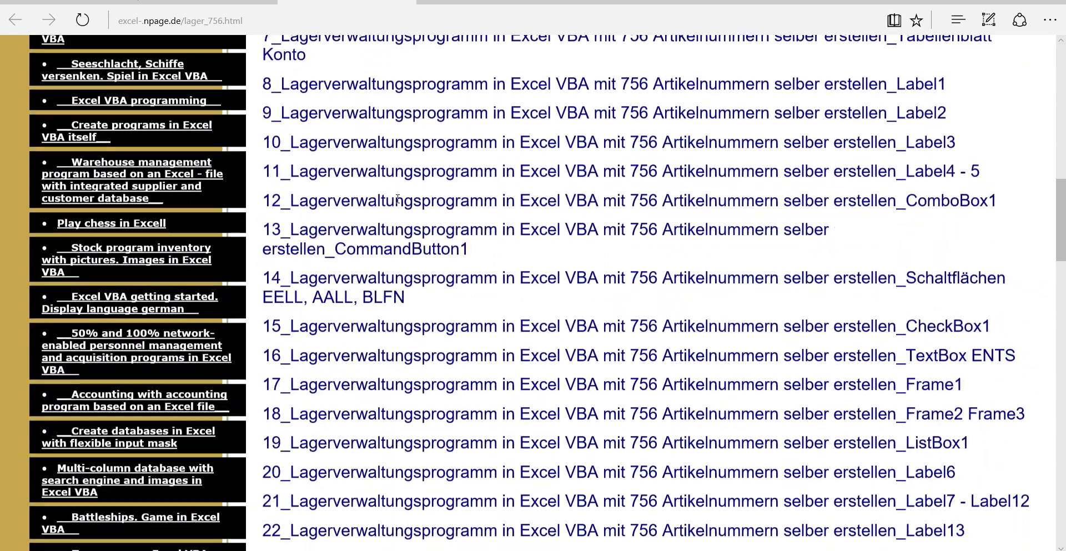
{"action": "scroll", "coordinate": [399, 204], "scroll_direction": "down", "scroll_amount": 2}
{"action": "scroll", "coordinate": [397, 199], "scroll_direction": "down", "scroll_amount": 5}
{"action": "scroll", "coordinate": [397, 199], "scroll_direction": "down", "scroll_amount": 5}
{"action": "scroll", "coordinate": [398, 198], "scroll_direction": "down", "scroll_amount": 6}
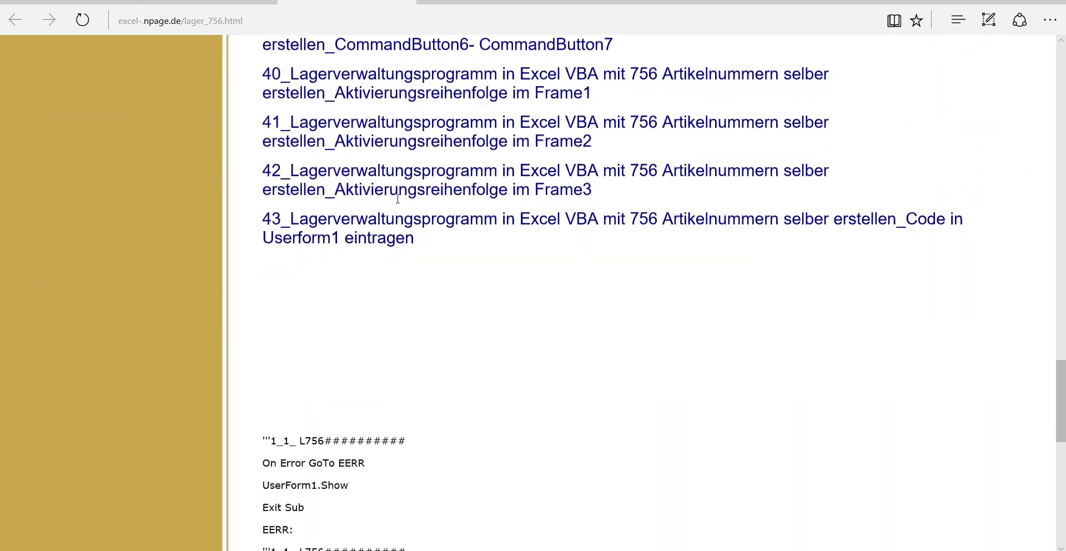
{"action": "scroll", "coordinate": [397, 198], "scroll_direction": "down", "scroll_amount": 4}
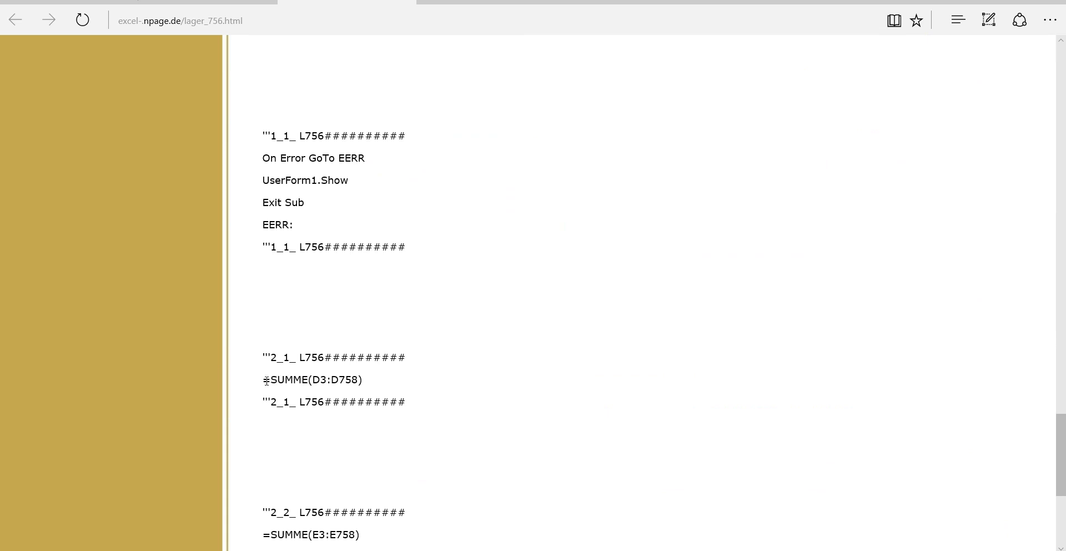
{"action": "left_click_drag", "start_coordinate": [265, 381], "coordinate": [375, 379]}
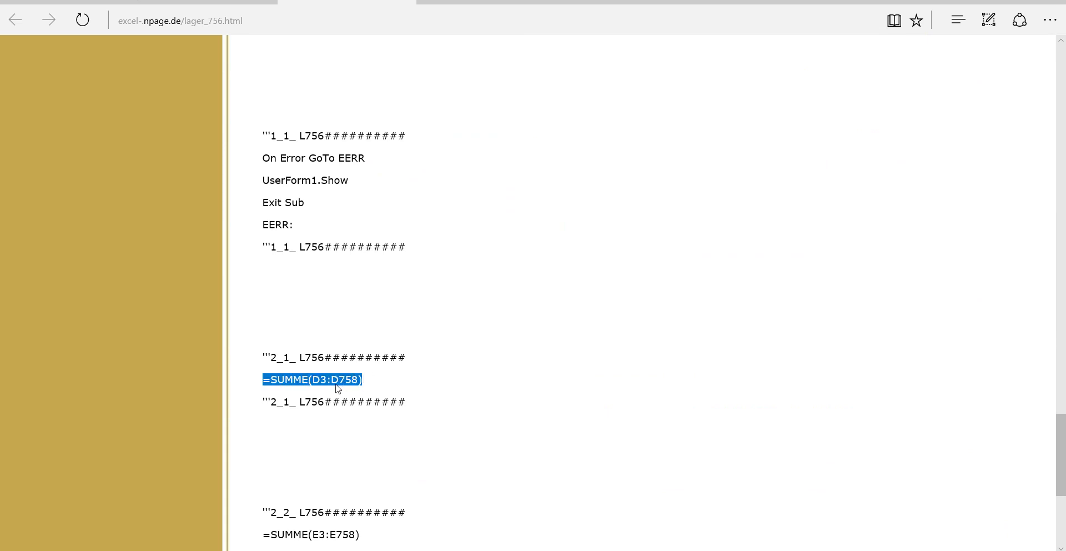
{"action": "right_click", "coordinate": [336, 381]}
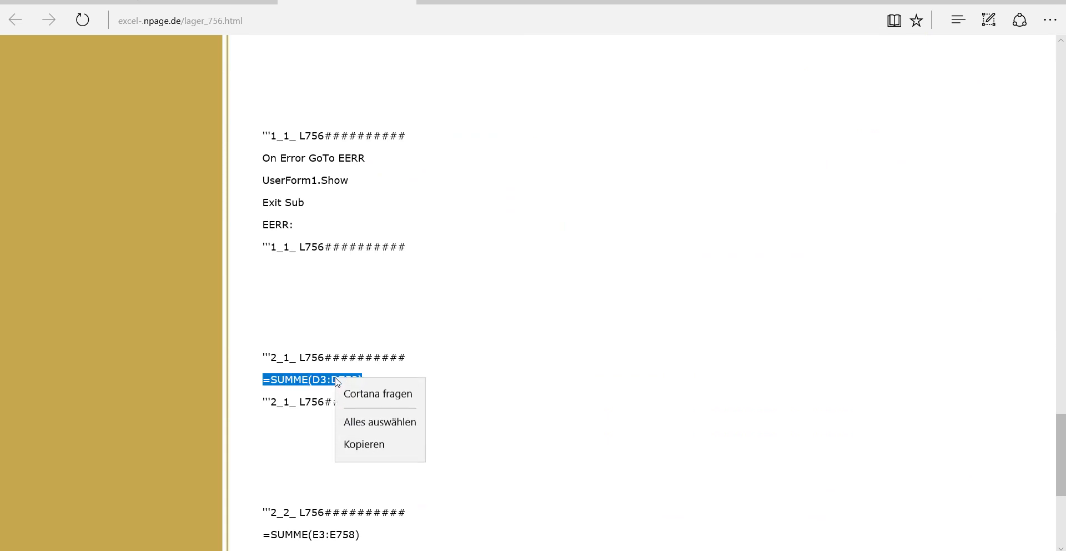
{"action": "left_click", "coordinate": [360, 446]}
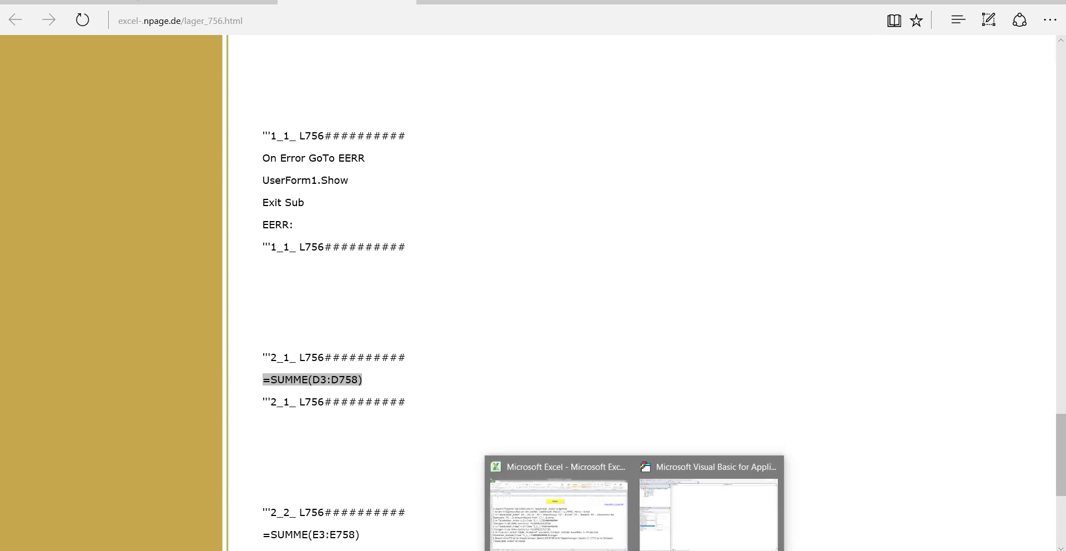
Enter the stock total =SUMME(D3:D758) in Artikel cell D1, then return to the Maske sheet
{"action": "mouse_move", "coordinate": [708, 508]}
{"action": "left_click", "coordinate": [666, 518]}
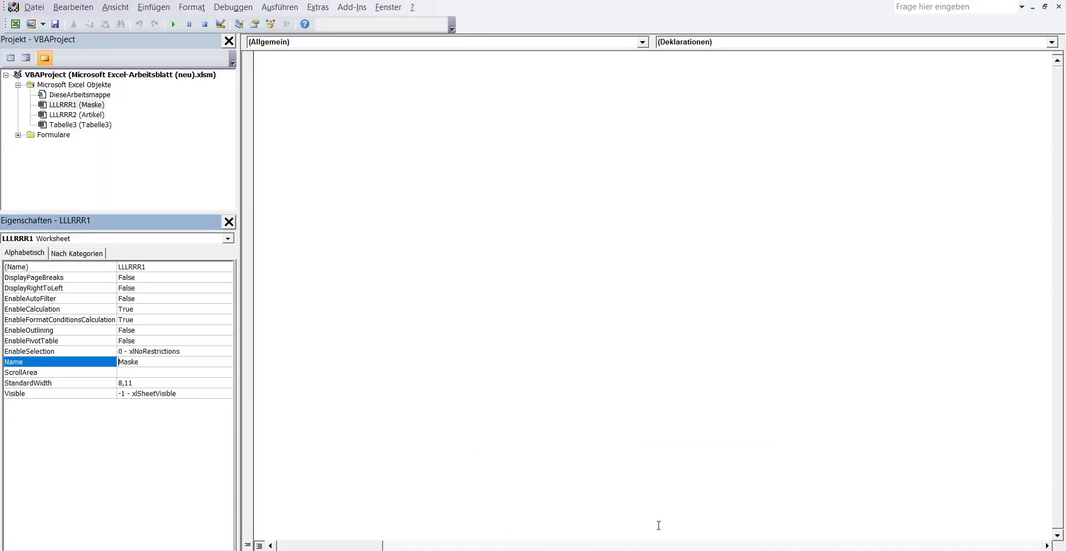
{"action": "left_click", "coordinate": [591, 513]}
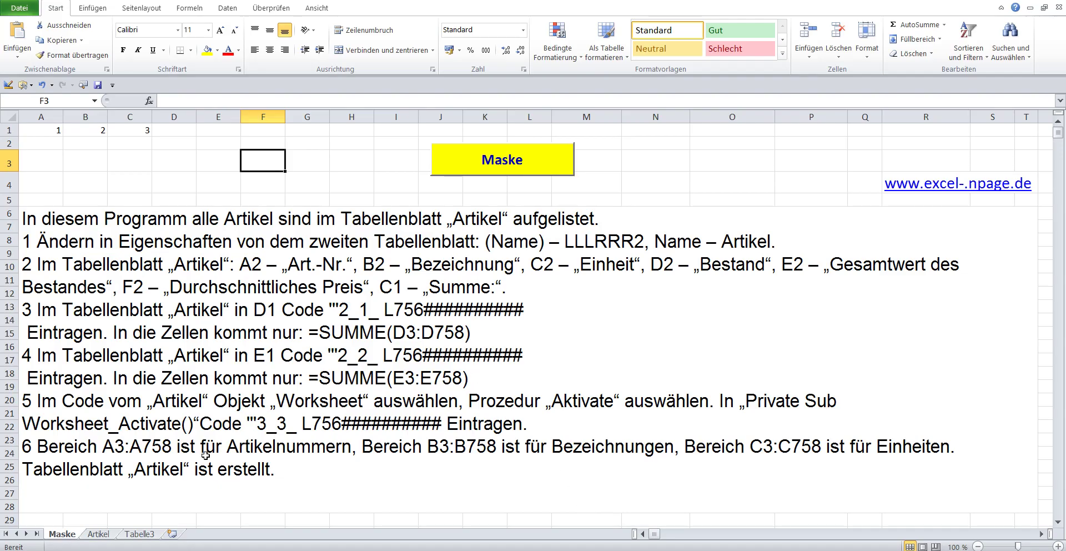
{"action": "left_click", "coordinate": [99, 534]}
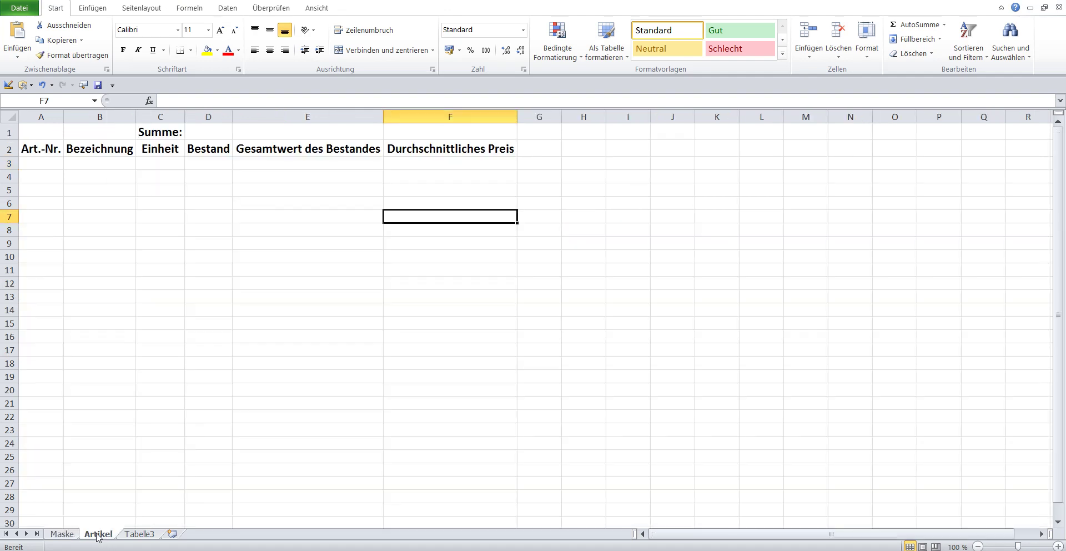
{"action": "left_click", "coordinate": [203, 134]}
{"action": "type", "text": "="}
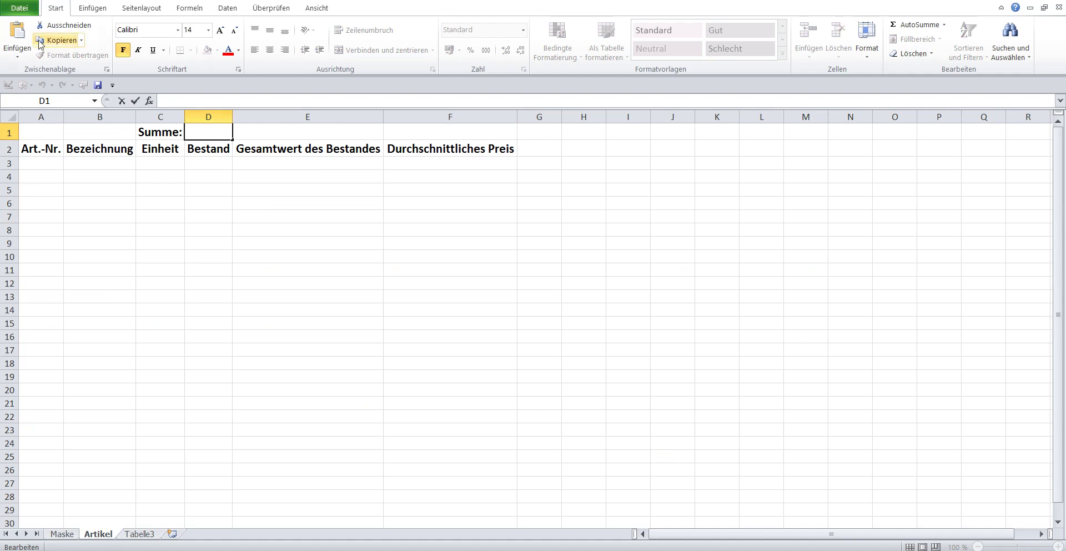
{"action": "left_click", "coordinate": [17, 31]}
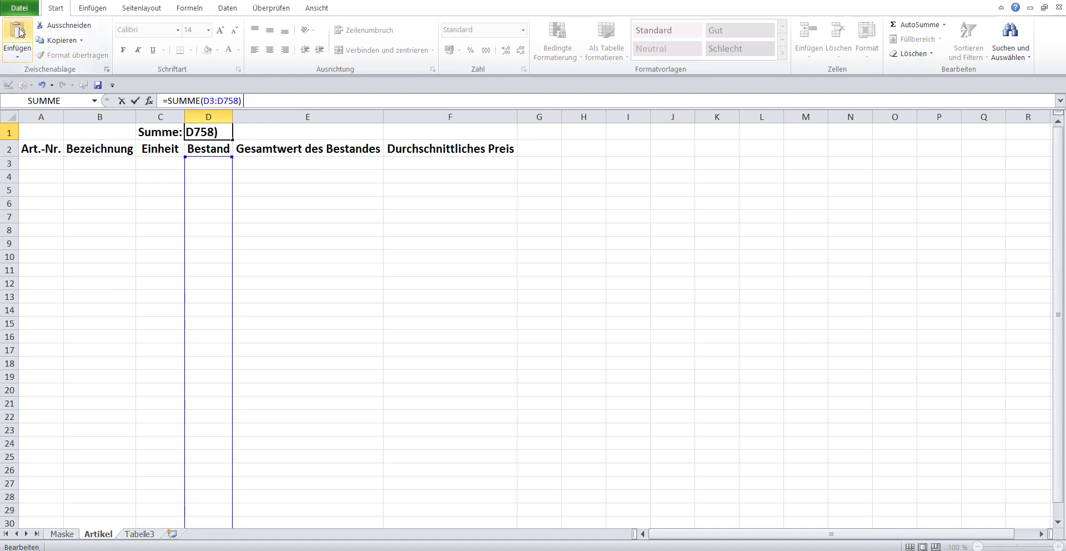
{"action": "key", "text": "Return"}
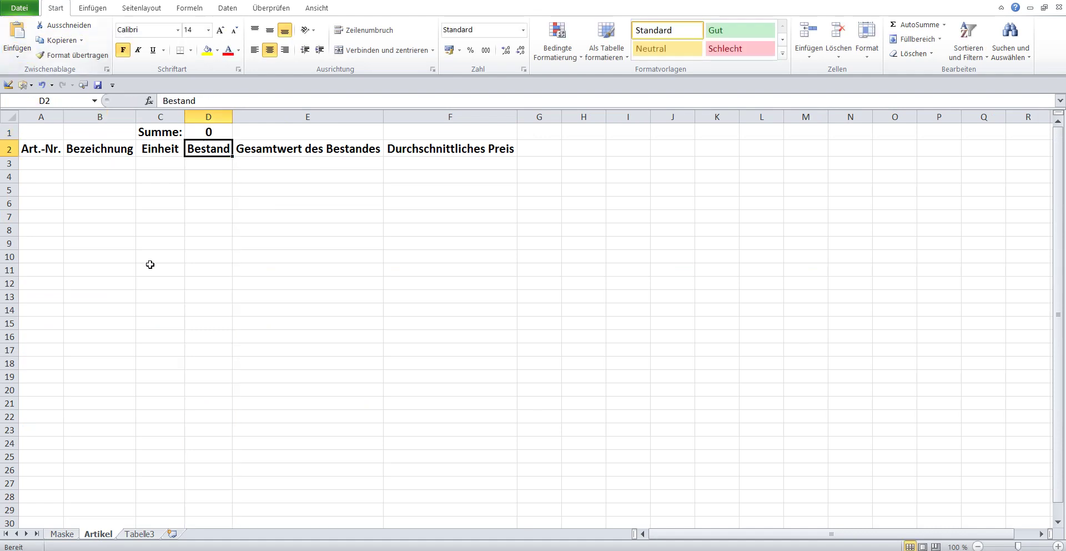
{"action": "left_click", "coordinate": [63, 534]}
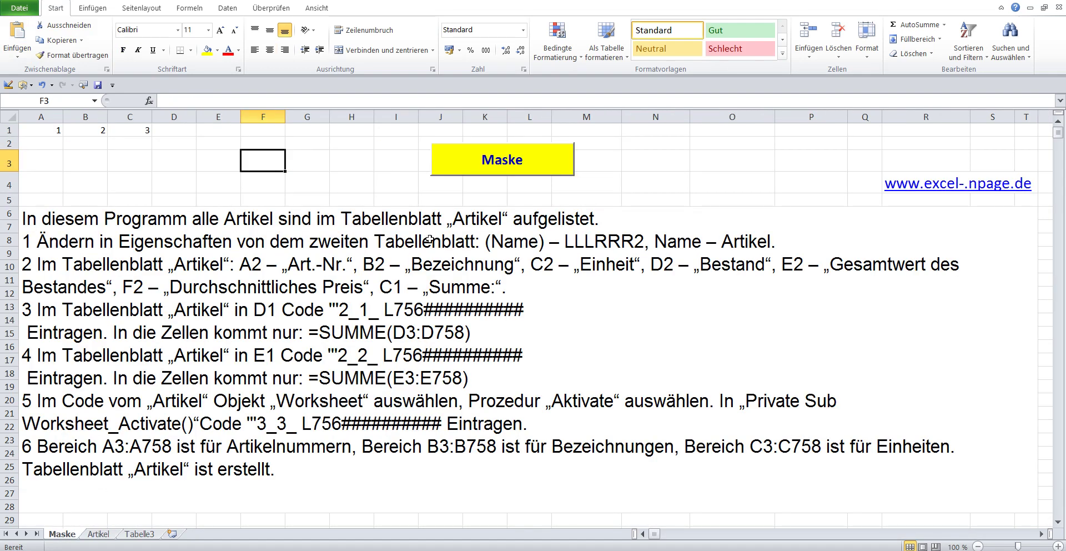
{"action": "left_click", "coordinate": [207, 344]}
{"action": "double_click", "coordinate": [207, 344]}
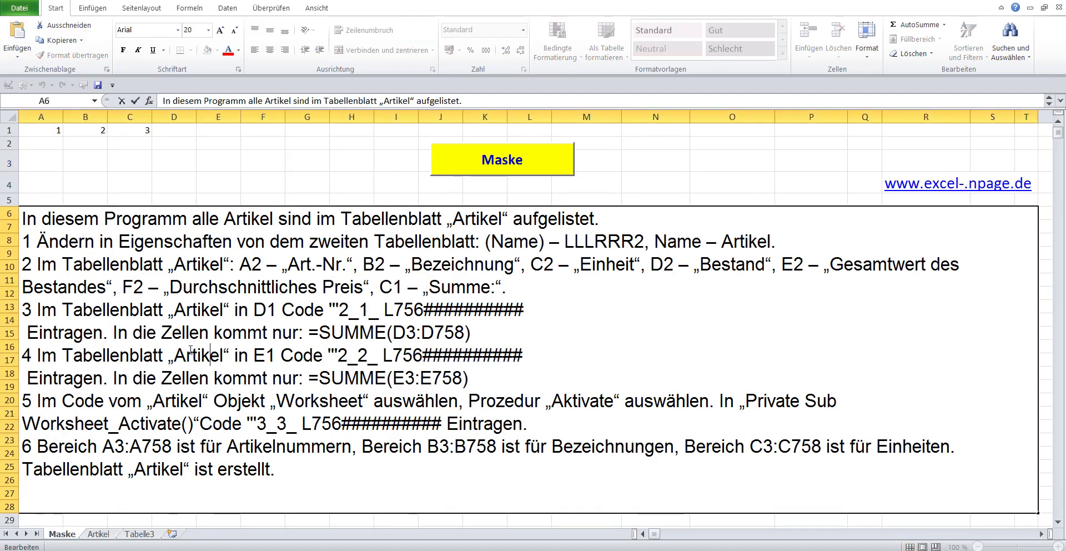
{"action": "left_click_drag", "start_coordinate": [26, 353], "coordinate": [558, 378]}
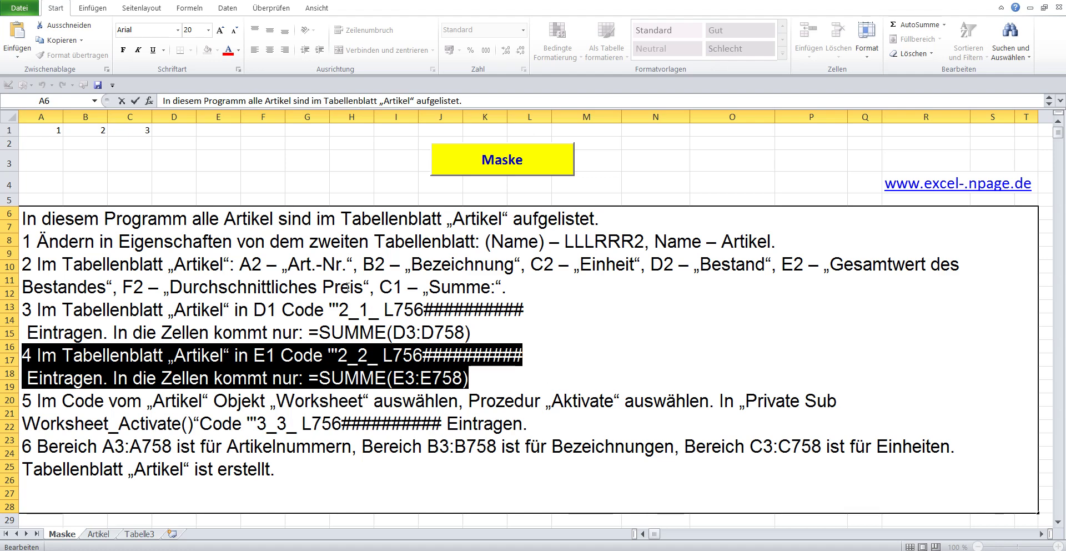
{"action": "key", "text": "Escape"}
{"action": "left_click", "coordinate": [270, 161]}
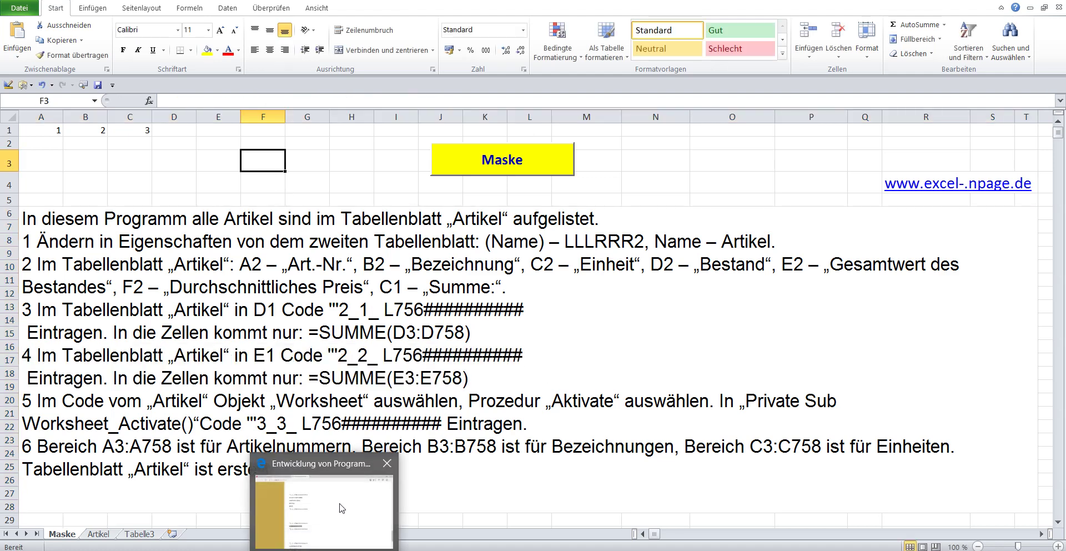
{"action": "left_click", "coordinate": [341, 508]}
Copy the =SUMME(E3:E758) formula for snippet 2_2 from the tutorial page and return to Excel
{"action": "scroll", "coordinate": [288, 428], "scroll_direction": "down", "scroll_amount": 3}
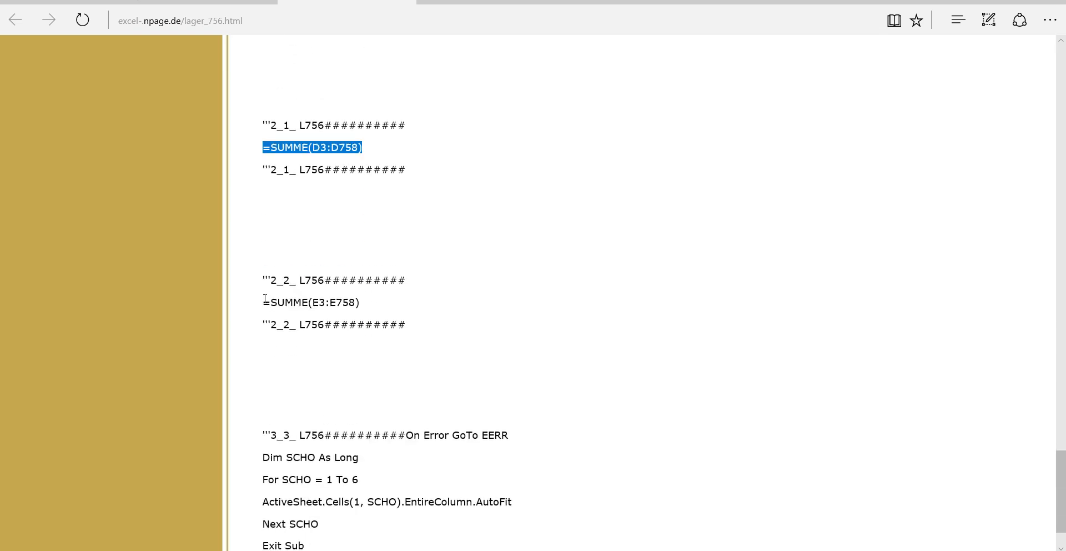
{"action": "left_click_drag", "start_coordinate": [265, 303], "coordinate": [384, 302]}
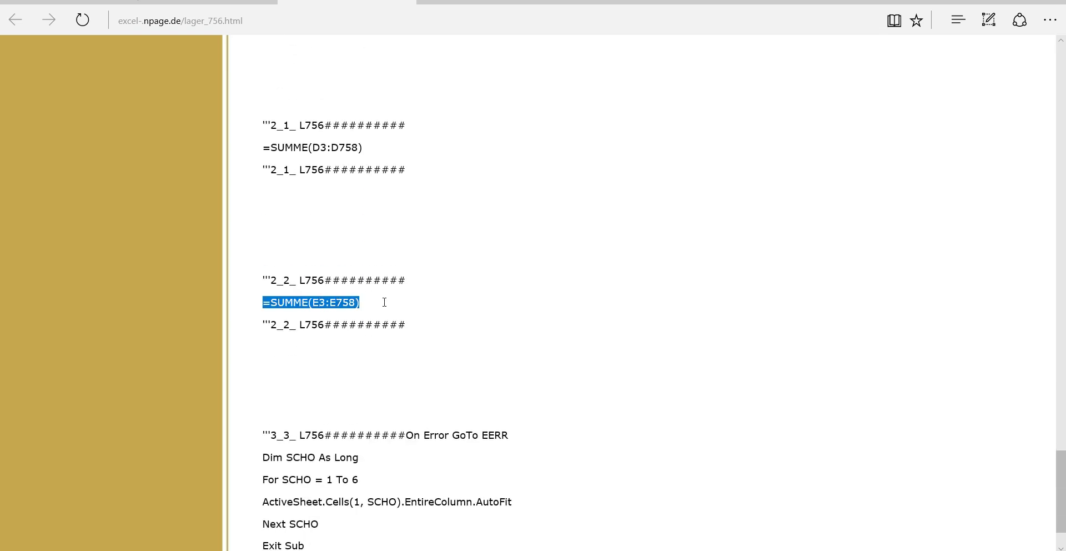
{"action": "right_click", "coordinate": [328, 303]}
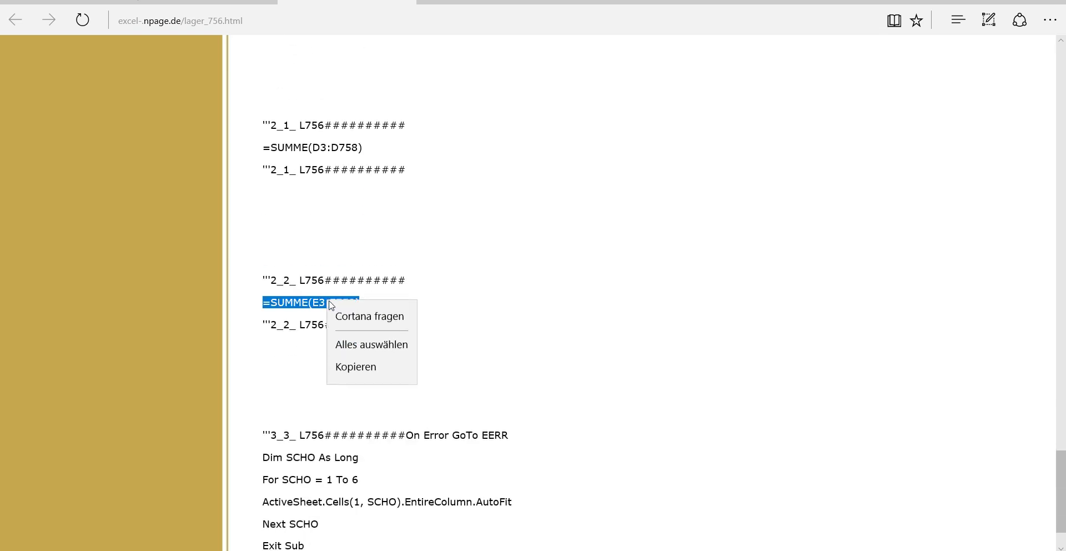
{"action": "left_click", "coordinate": [353, 367]}
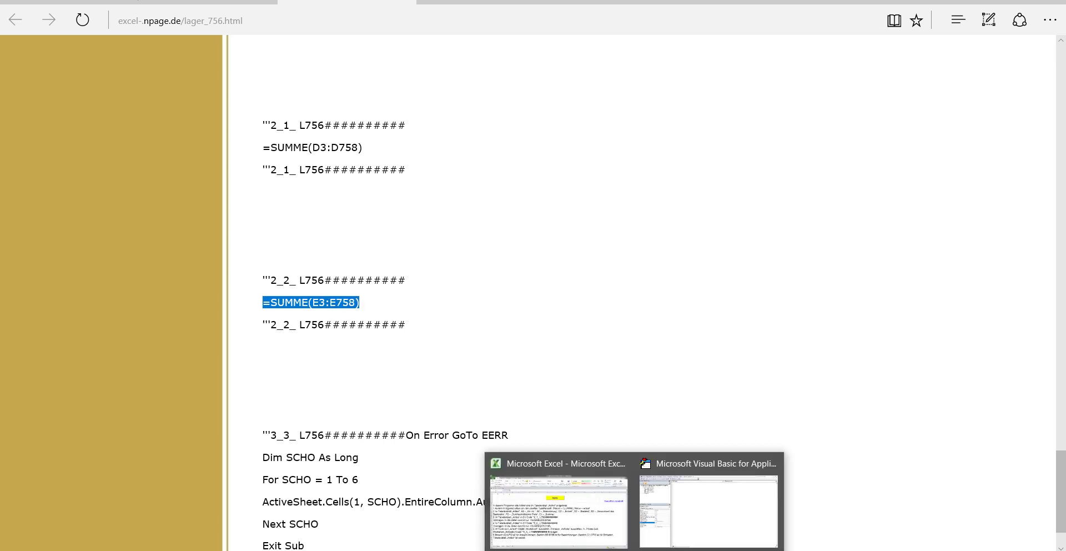
{"action": "left_click", "coordinate": [602, 524]}
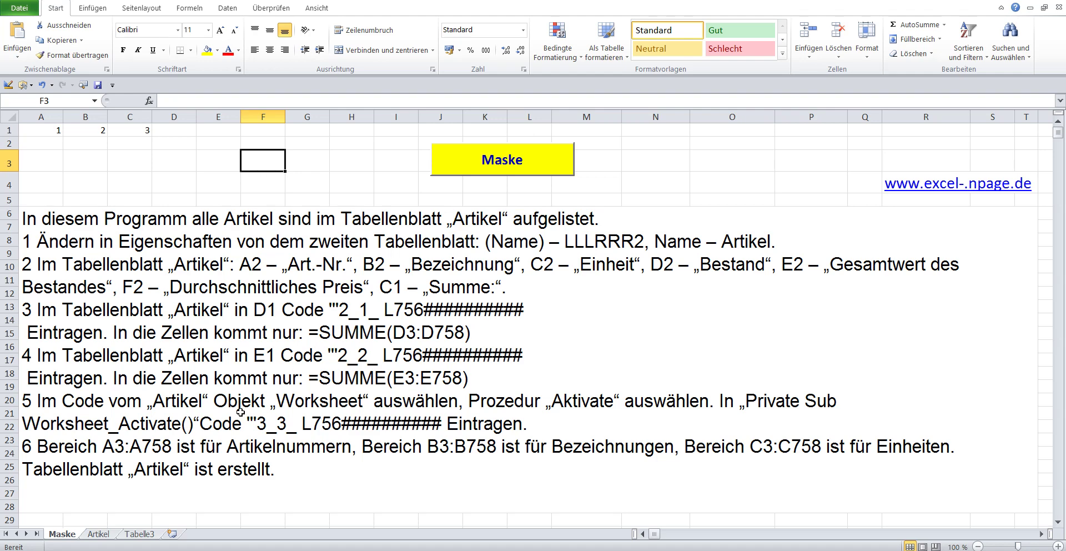
Paste =SUMME(E3:E758) into Artikel cell E1, then reopen the Maske instruction text
{"action": "left_click", "coordinate": [99, 534]}
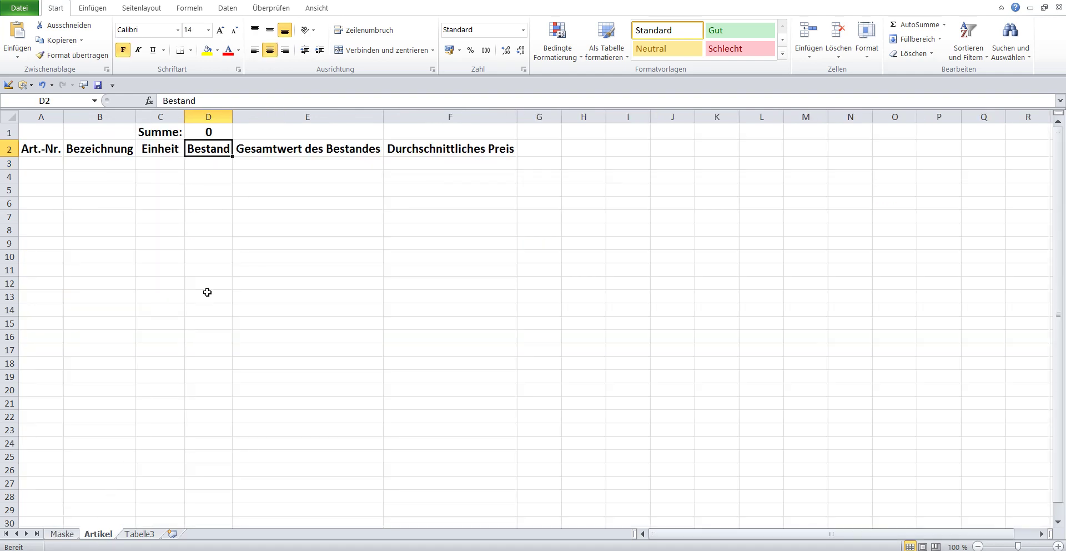
{"action": "left_click", "coordinate": [290, 133]}
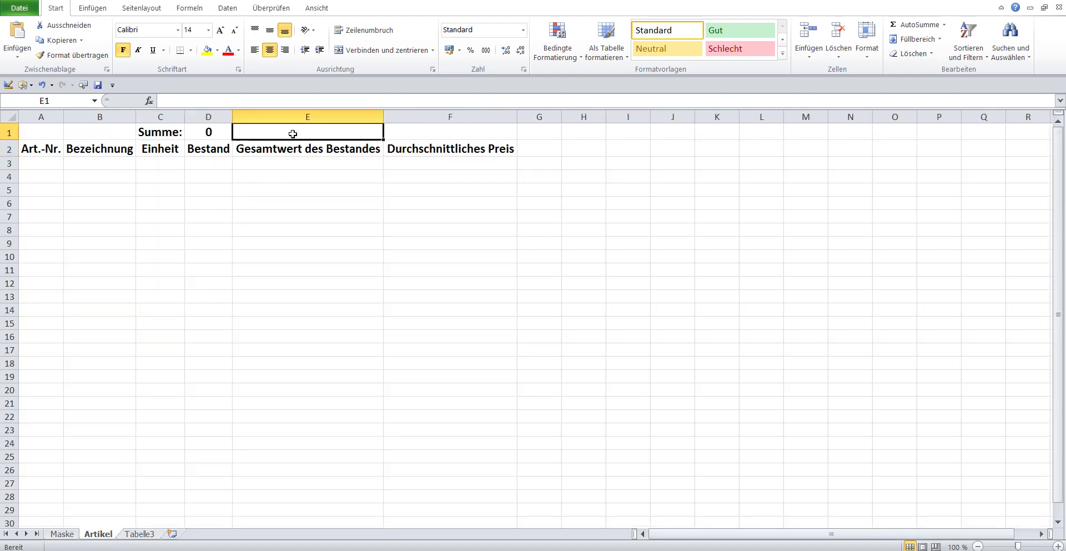
{"action": "left_click", "coordinate": [196, 100]}
{"action": "left_click", "coordinate": [22, 30]}
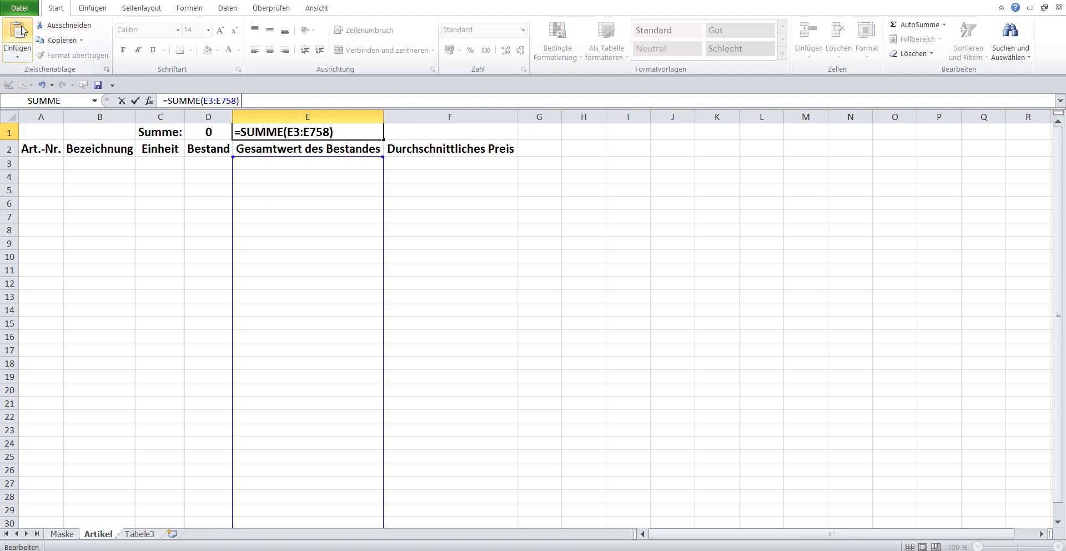
{"action": "key", "text": "Return"}
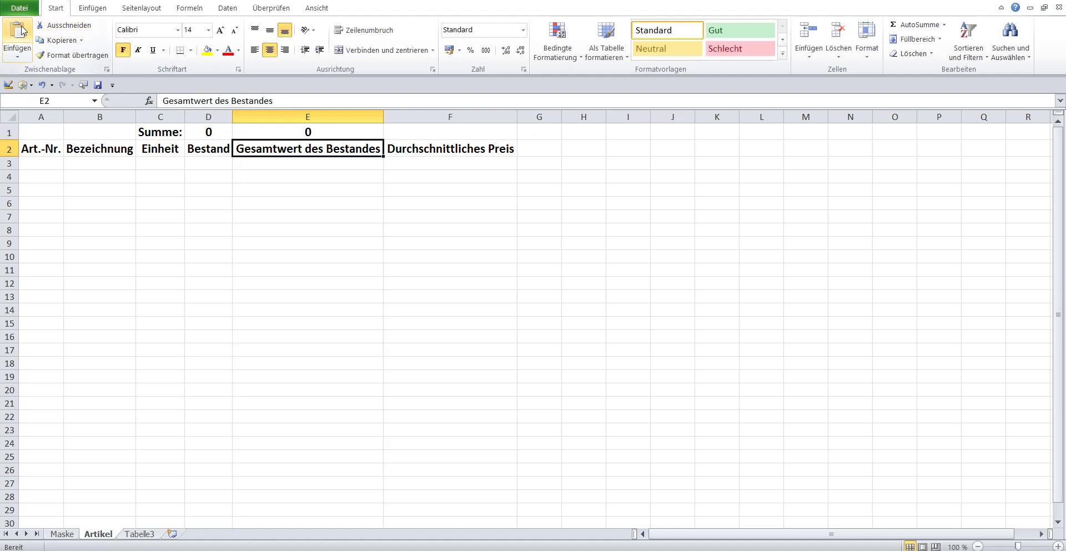
{"action": "left_click", "coordinate": [58, 533]}
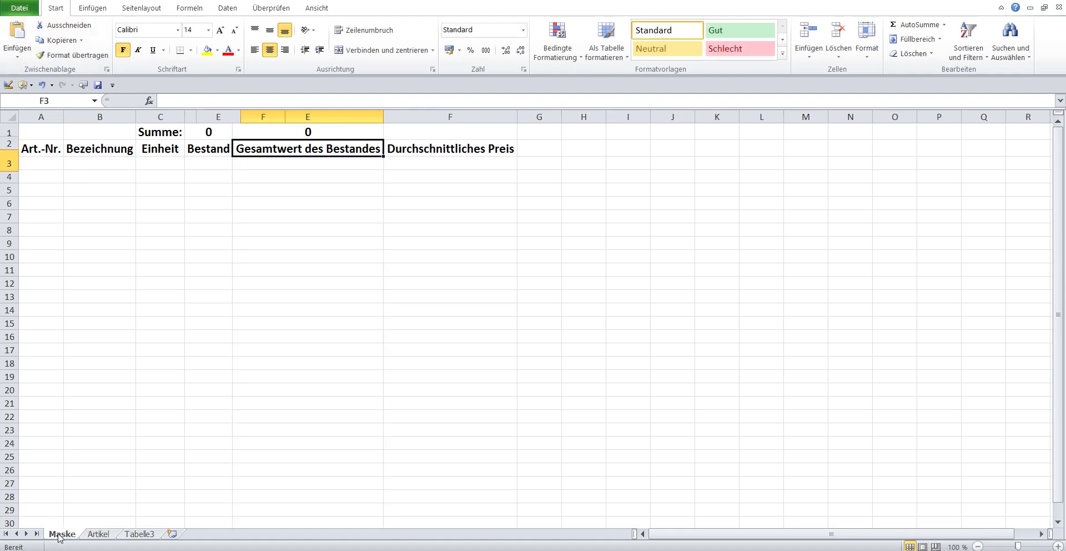
{"action": "double_click", "coordinate": [197, 365]}
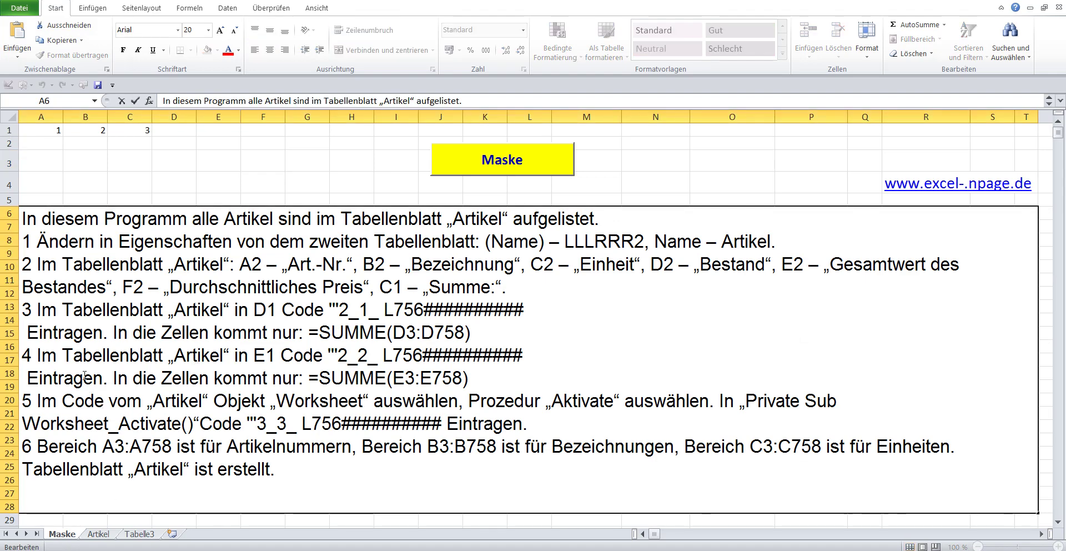
Review instruction step 5, then open the Artikel sheet's code via Code anzeigen
{"action": "left_click_drag", "start_coordinate": [31, 398], "coordinate": [628, 417]}
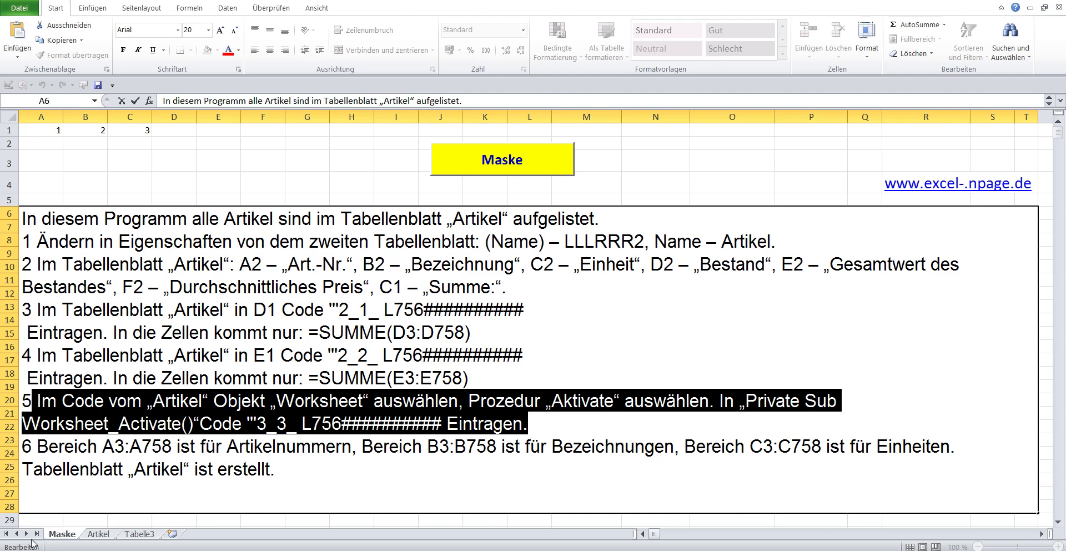
{"action": "left_click", "coordinate": [275, 170]}
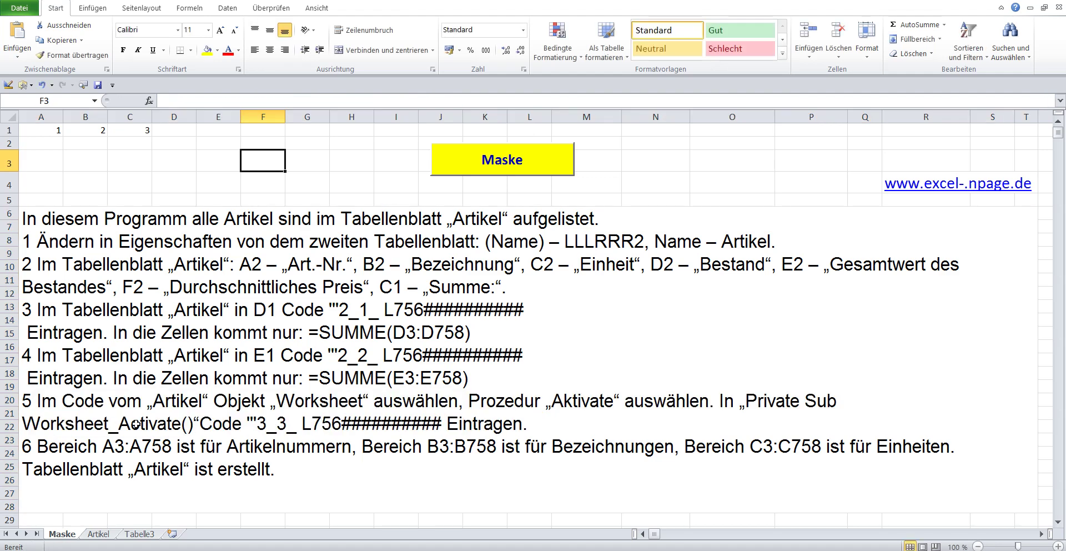
{"action": "left_click", "coordinate": [99, 534]}
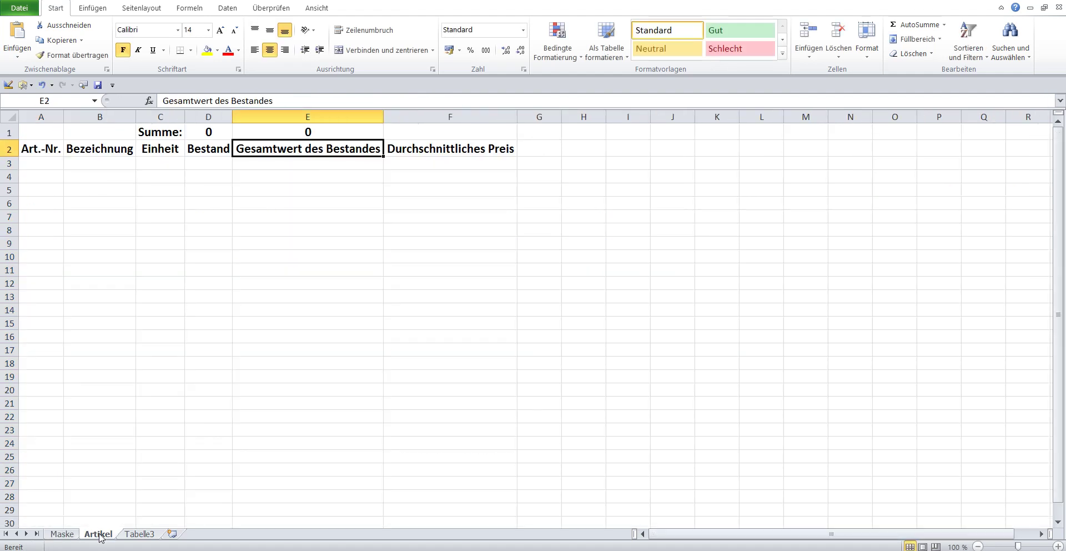
{"action": "right_click", "coordinate": [100, 535]}
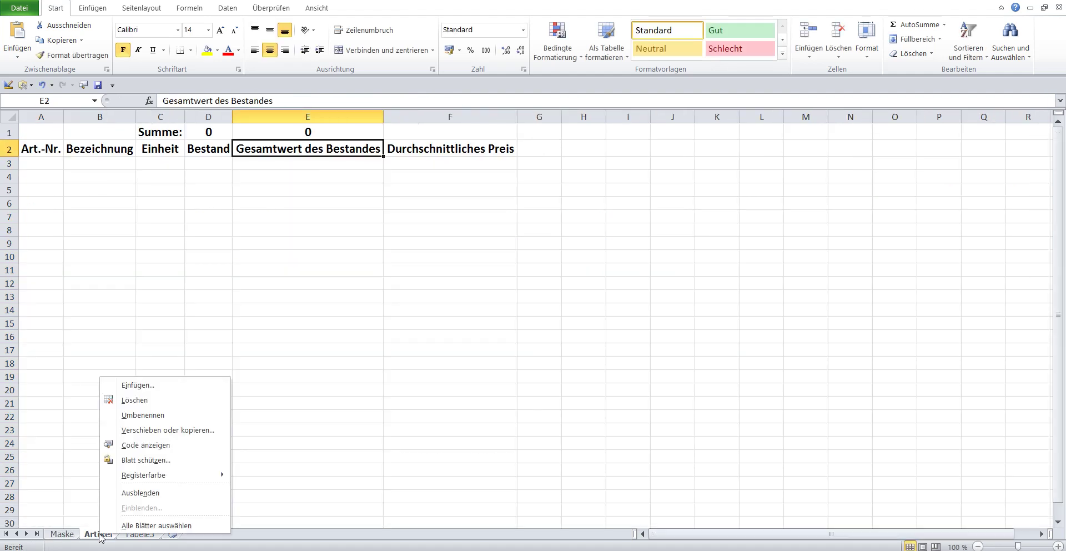
{"action": "left_click", "coordinate": [162, 448]}
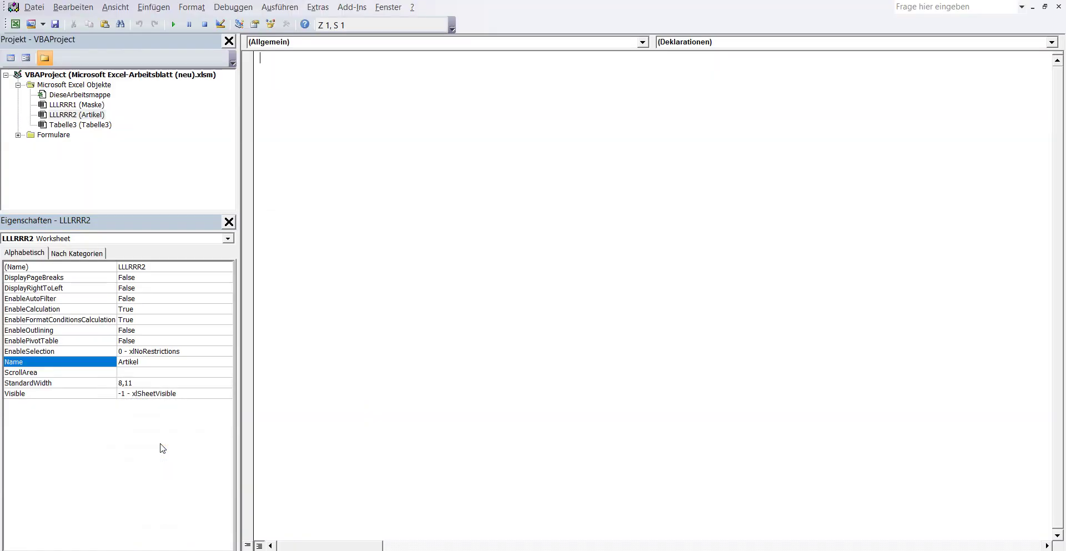
Add an empty Worksheet_Activate procedure to the Artikel module and remove the SelectionChange stub
{"action": "left_click", "coordinate": [548, 41]}
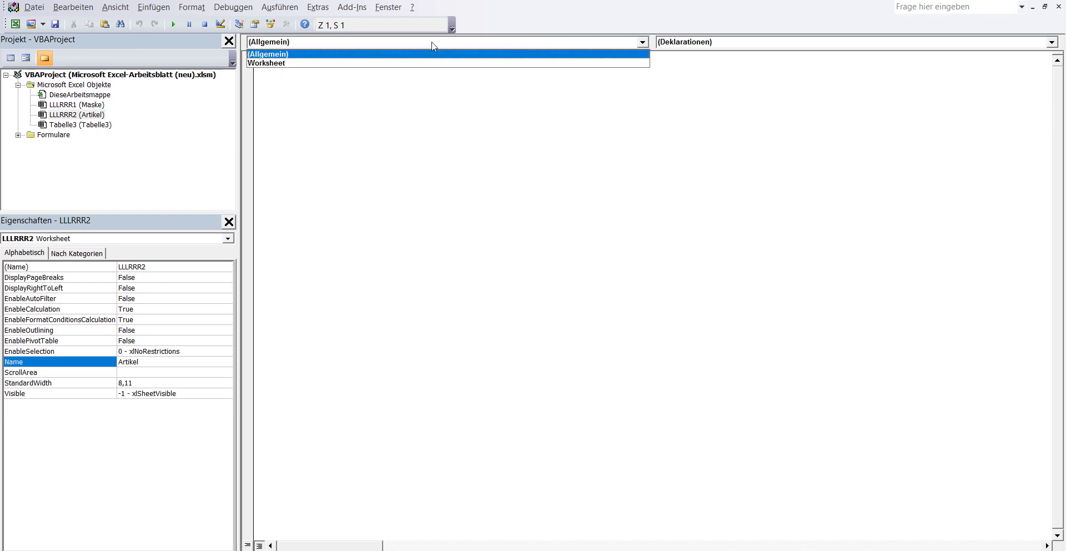
{"action": "left_click", "coordinate": [304, 64]}
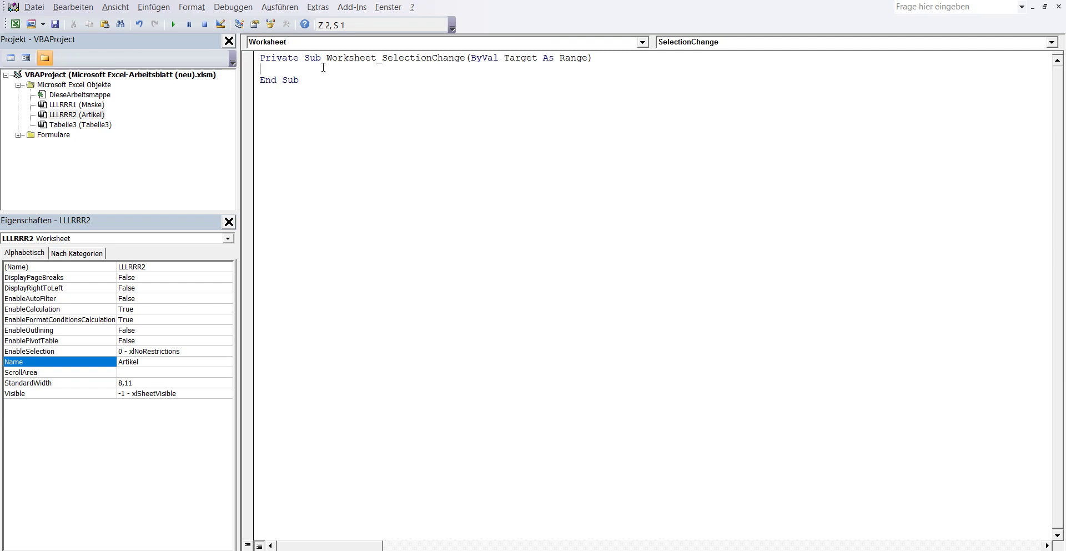
{"action": "left_click", "coordinate": [1052, 42]}
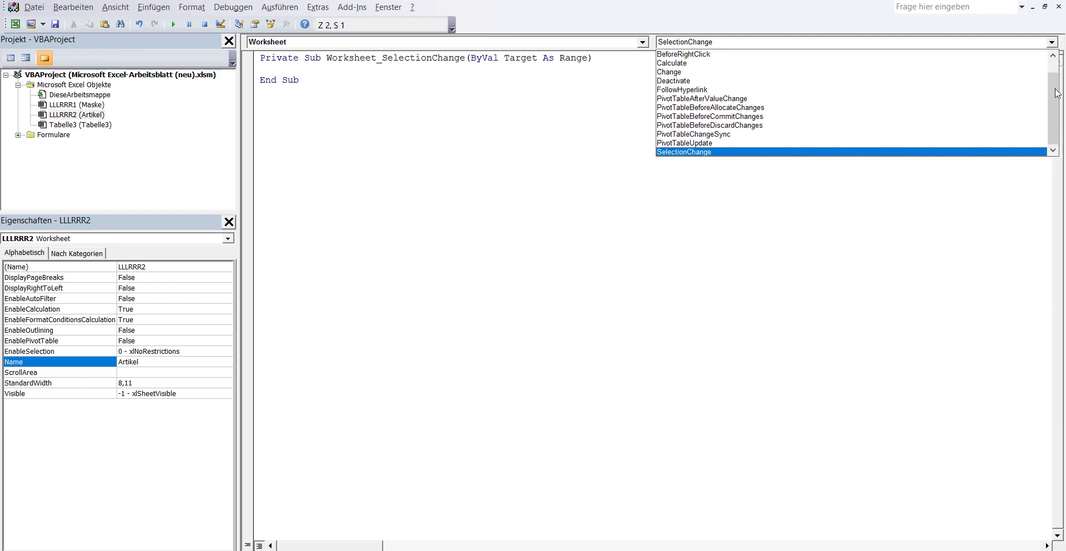
{"action": "scroll", "coordinate": [1056, 93], "scroll_direction": "up", "scroll_amount": 3}
{"action": "left_click", "coordinate": [896, 48]}
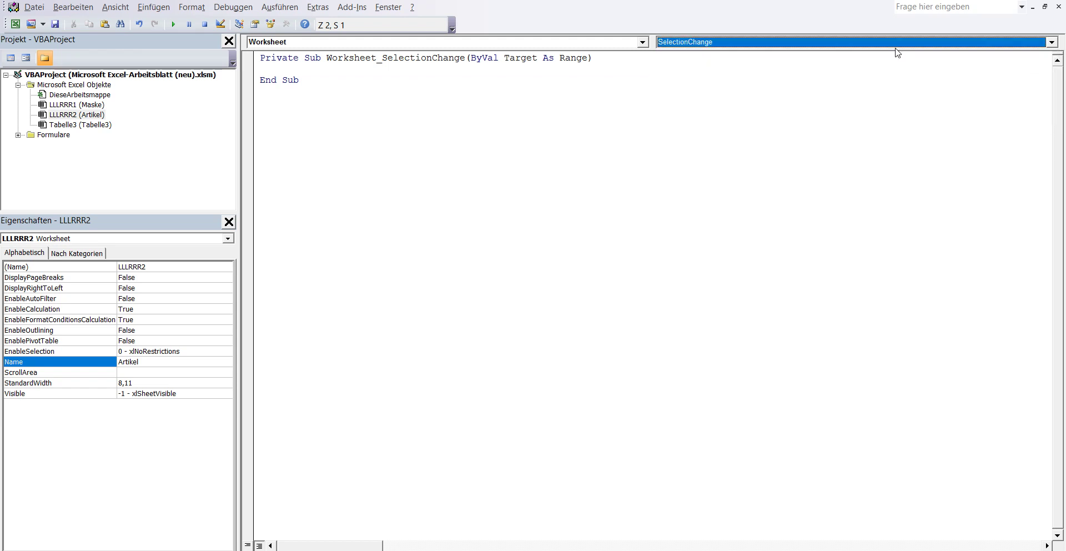
{"action": "left_click", "coordinate": [1051, 42]}
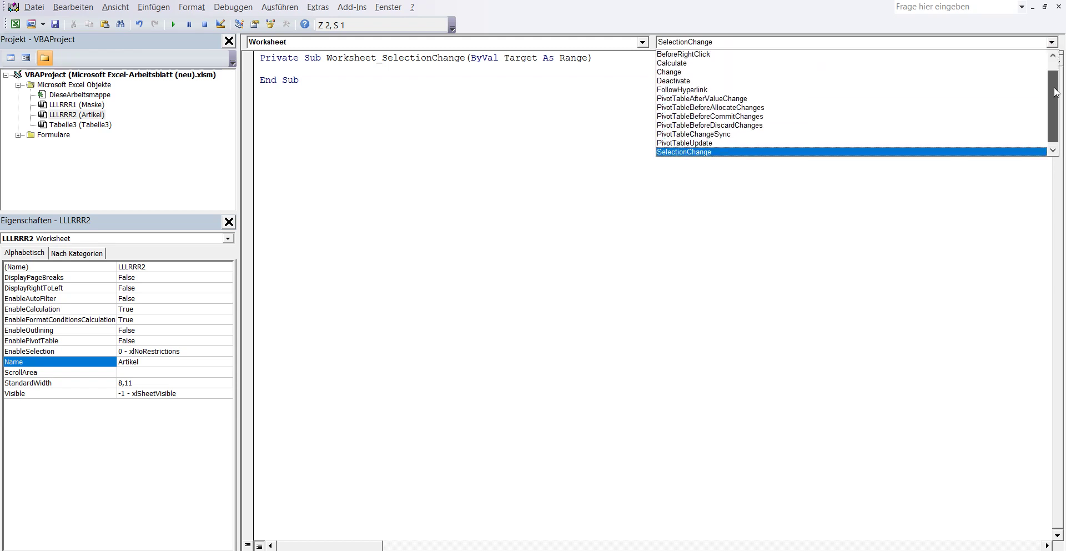
{"action": "scroll", "coordinate": [1053, 77], "scroll_direction": "up", "scroll_amount": 3}
{"action": "left_click", "coordinate": [980, 55]}
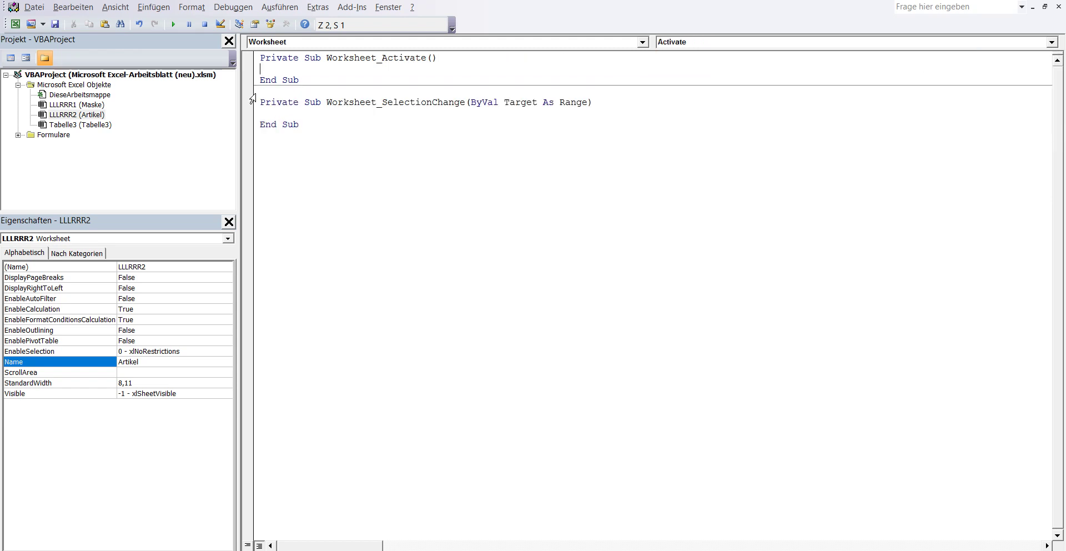
{"action": "left_click_drag", "start_coordinate": [252, 96], "coordinate": [264, 201]}
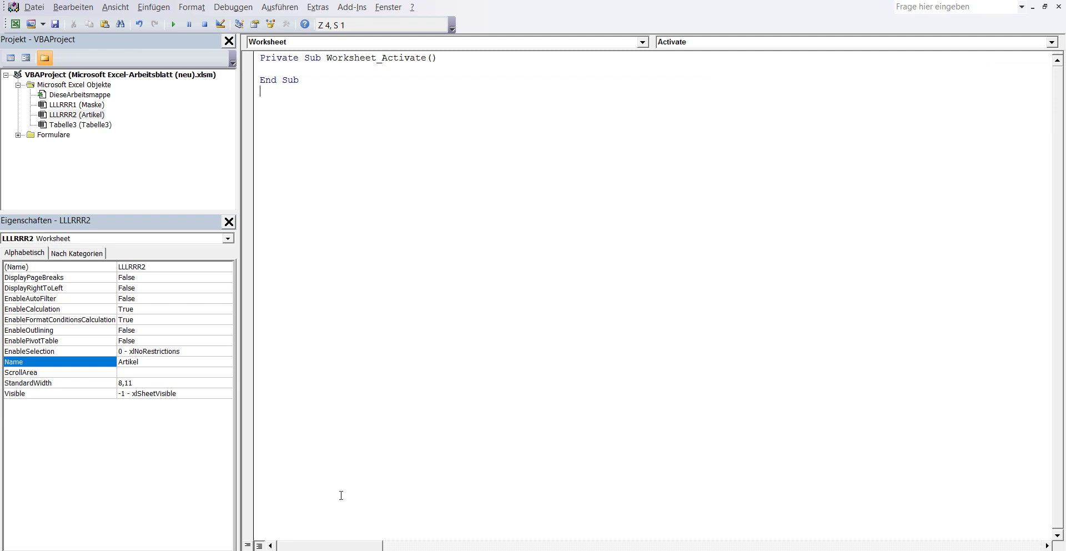
Switch to Edge, open the part 3 Lagerverwaltungsprogramm video and scroll to its description
{"action": "left_click", "coordinate": [311, 499]}
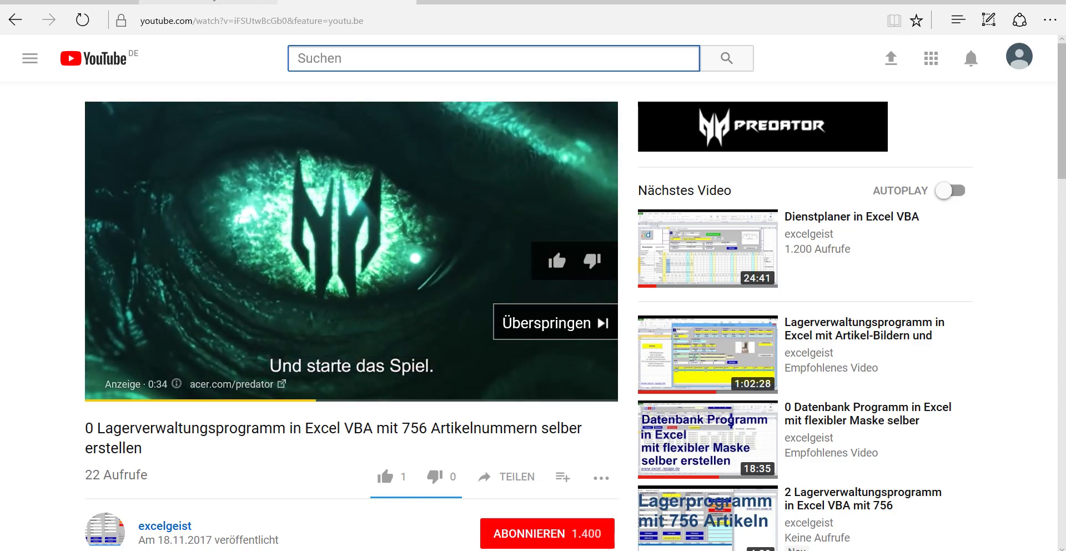
{"action": "left_click", "coordinate": [151, 1]}
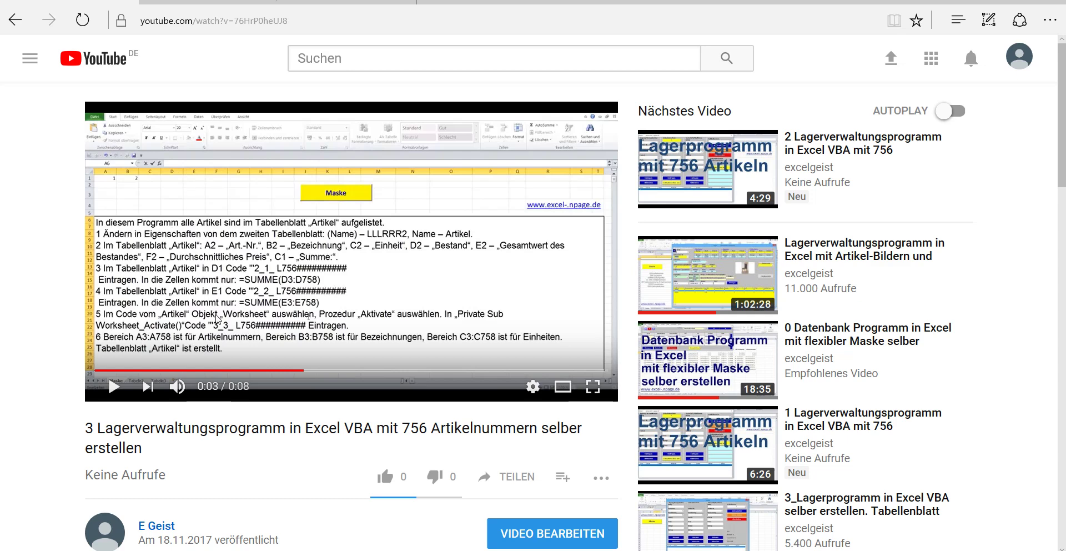
{"action": "scroll", "coordinate": [217, 322], "scroll_direction": "down", "scroll_amount": 2}
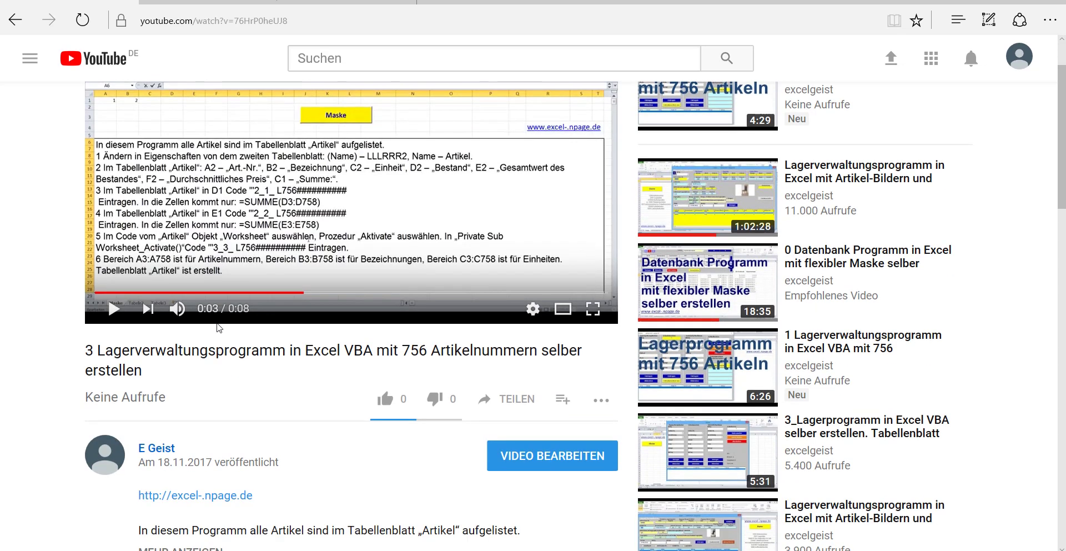
Follow the excel-npage.de link from the part 3 video description
{"action": "left_click", "coordinate": [197, 497]}
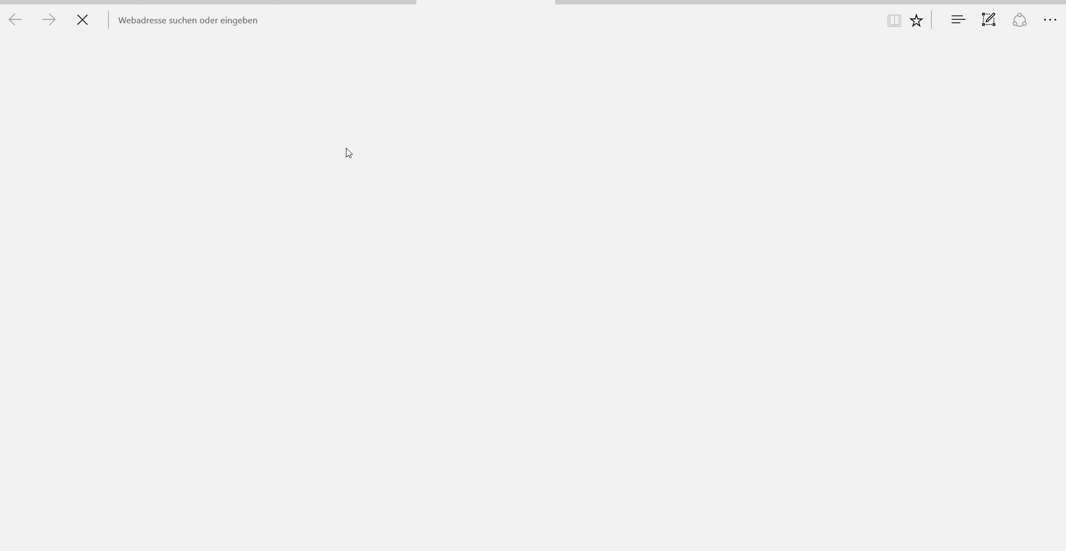
{"action": "scroll", "coordinate": [352, 145], "scroll_direction": "down", "scroll_amount": 5}
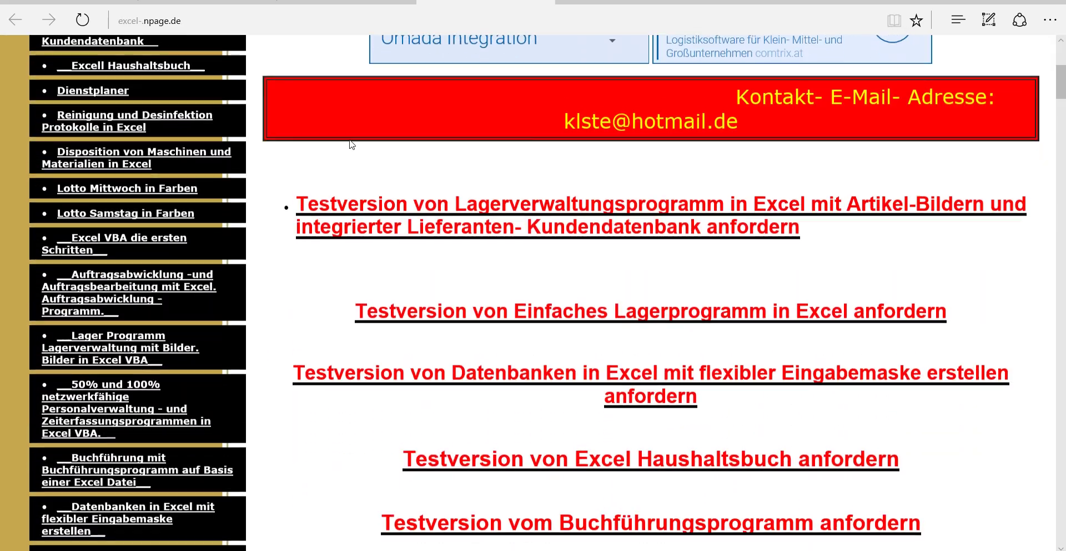
{"action": "scroll", "coordinate": [352, 145], "scroll_direction": "down", "scroll_amount": 5}
{"action": "scroll", "coordinate": [351, 144], "scroll_direction": "down", "scroll_amount": 5}
{"action": "scroll", "coordinate": [351, 144], "scroll_direction": "down", "scroll_amount": 1}
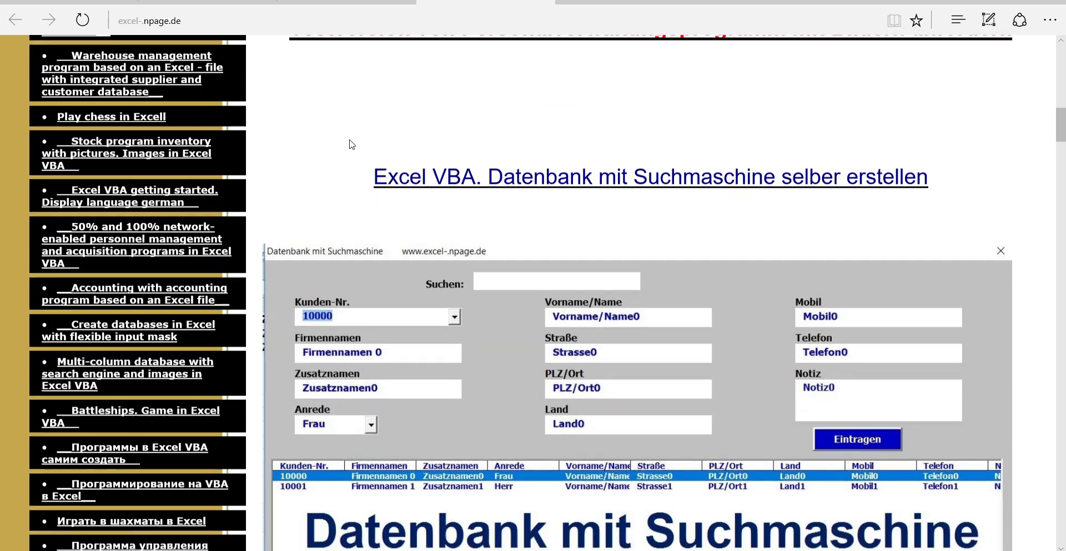
{"action": "scroll", "coordinate": [351, 144], "scroll_direction": "down", "scroll_amount": 4}
{"action": "scroll", "coordinate": [351, 144], "scroll_direction": "down", "scroll_amount": 4}
{"action": "scroll", "coordinate": [352, 145], "scroll_direction": "down", "scroll_amount": 8}
{"action": "scroll", "coordinate": [350, 143], "scroll_direction": "down", "scroll_amount": 5}
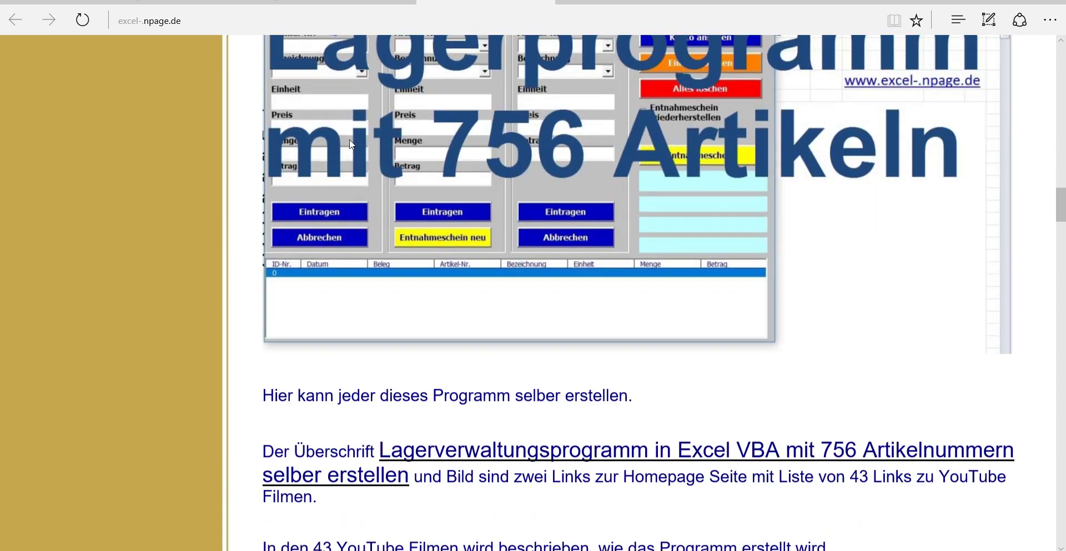
Open the lager_756 page and copy the 3_3 AutoFit loop code block
{"action": "left_click", "coordinate": [383, 130]}
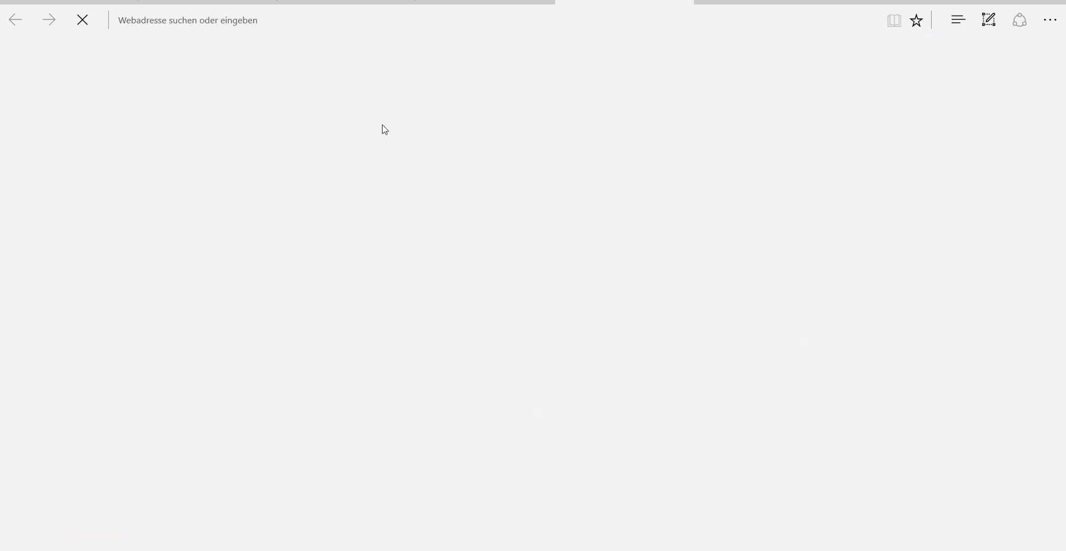
{"action": "scroll", "coordinate": [383, 130], "scroll_direction": "down", "scroll_amount": 2}
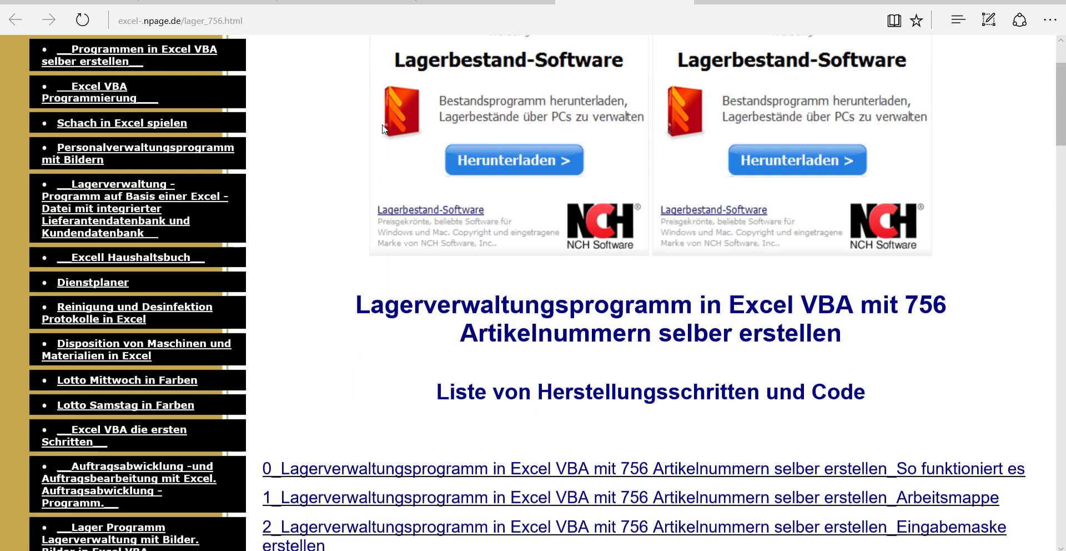
{"action": "scroll", "coordinate": [384, 130], "scroll_direction": "down", "scroll_amount": 2}
{"action": "scroll", "coordinate": [383, 130], "scroll_direction": "down", "scroll_amount": 5}
{"action": "scroll", "coordinate": [383, 130], "scroll_direction": "down", "scroll_amount": 5}
{"action": "scroll", "coordinate": [384, 130], "scroll_direction": "down", "scroll_amount": 5}
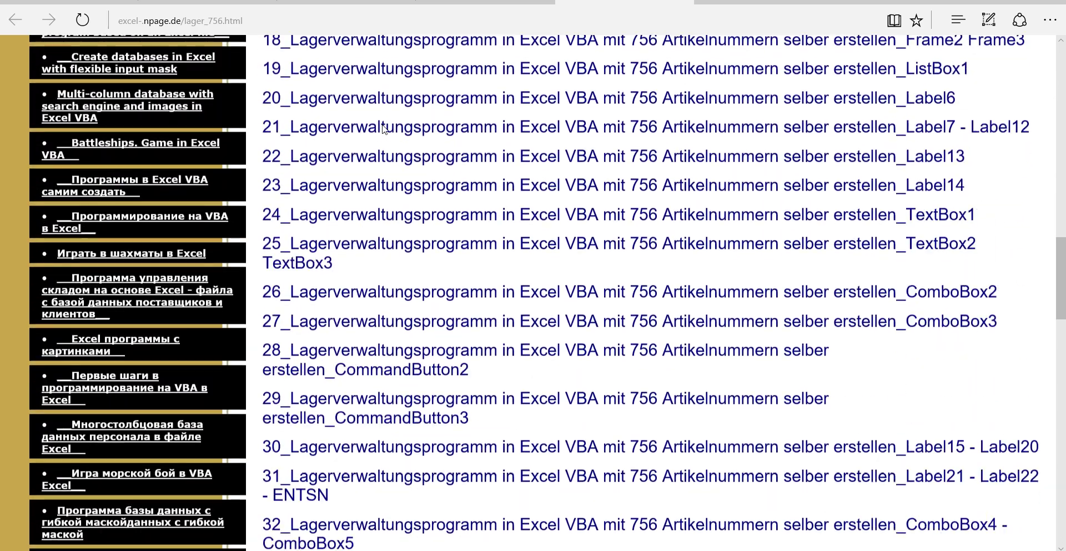
{"action": "scroll", "coordinate": [383, 130], "scroll_direction": "down", "scroll_amount": 6}
{"action": "scroll", "coordinate": [383, 130], "scroll_direction": "down", "scroll_amount": 4}
{"action": "scroll", "coordinate": [383, 129], "scroll_direction": "down", "scroll_amount": 4}
{"action": "scroll", "coordinate": [383, 130], "scroll_direction": "down", "scroll_amount": 4}
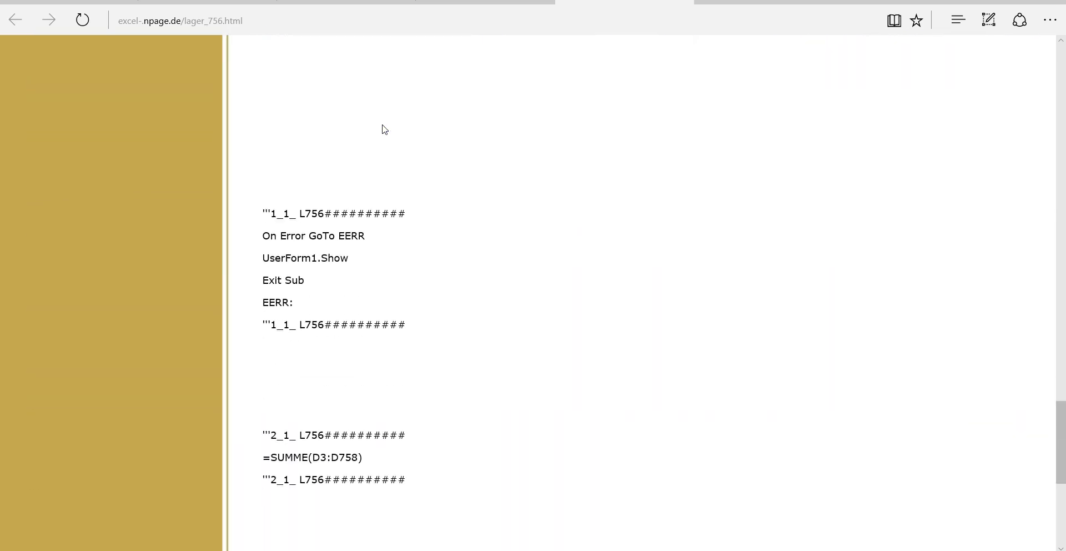
{"action": "scroll", "coordinate": [383, 130], "scroll_direction": "down", "scroll_amount": 4}
{"action": "scroll", "coordinate": [383, 130], "scroll_direction": "down", "scroll_amount": 3}
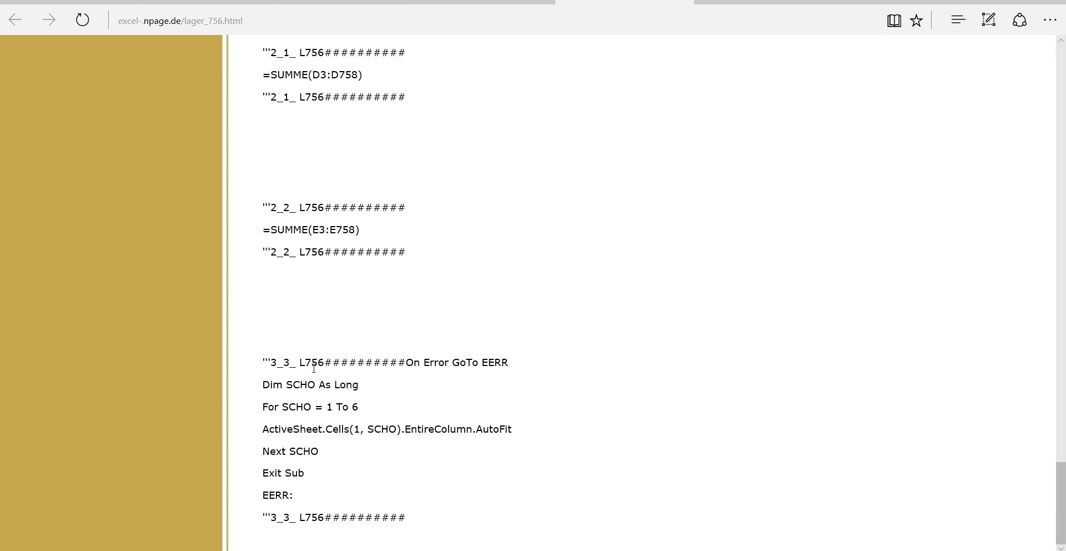
{"action": "mouse_move", "coordinate": [269, 362]}
{"action": "left_mouse_down"}
{"action": "mouse_move", "coordinate": [373, 373]}
{"action": "mouse_move", "coordinate": [459, 468]}
{"action": "mouse_move", "coordinate": [465, 531]}
{"action": "left_mouse_up"}
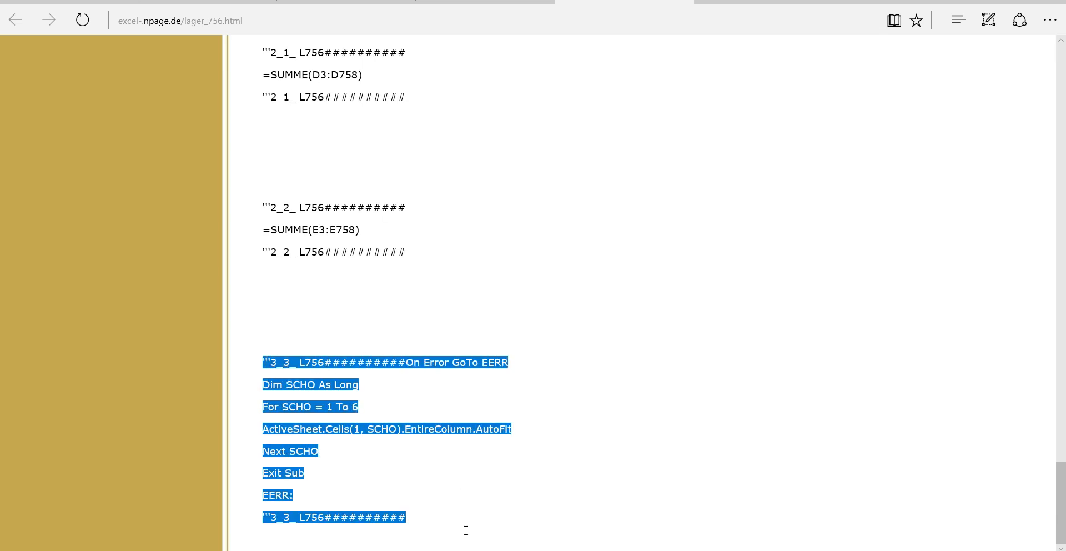
{"action": "right_click", "coordinate": [338, 364]}
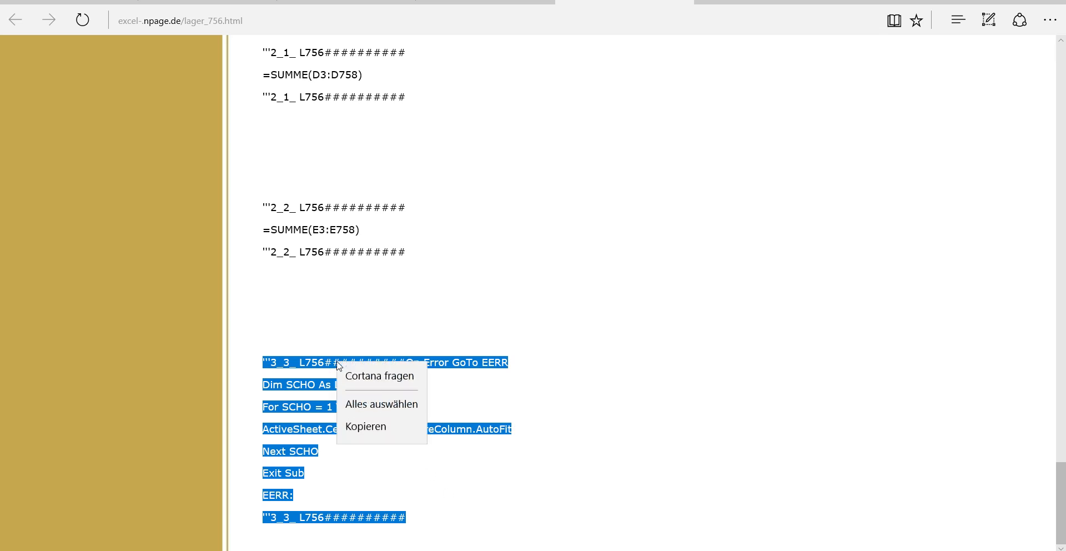
{"action": "left_click", "coordinate": [357, 429]}
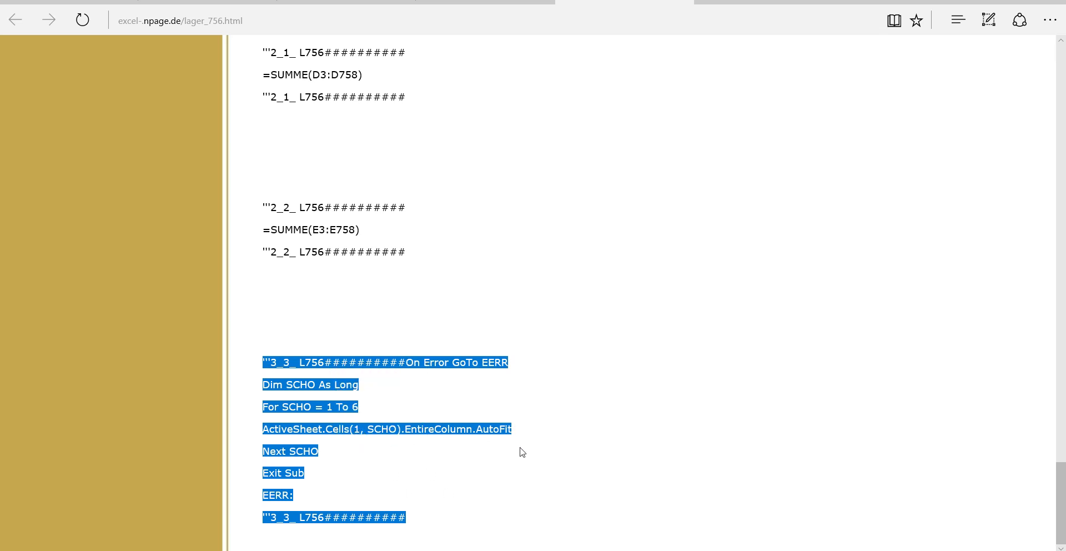
{"action": "mouse_move", "coordinate": [596, 545]}
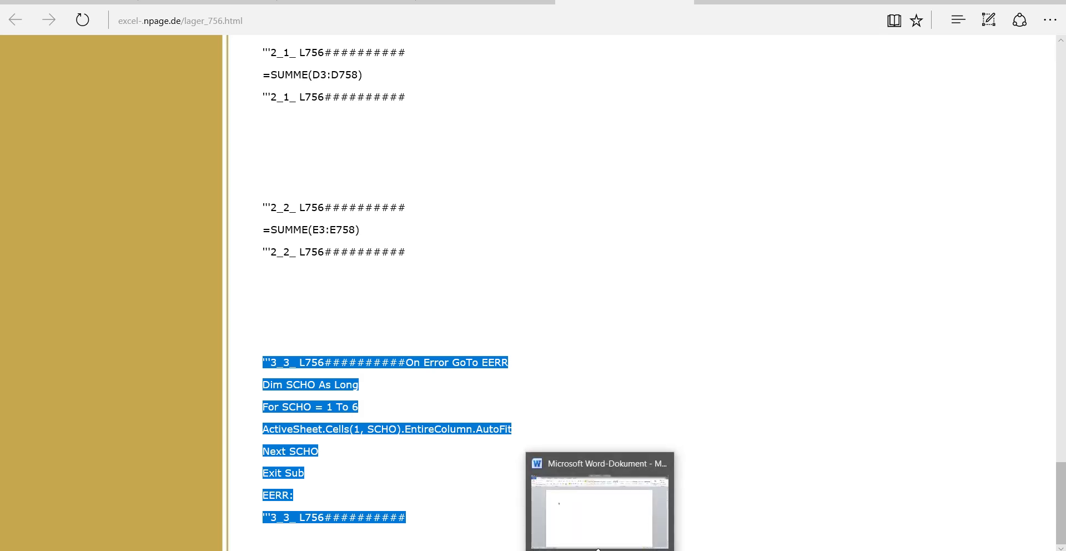
Paste the 3_3 code into Word, apply Kein Leerraum to its lines, and copy it again
{"action": "left_click", "coordinate": [606, 523]}
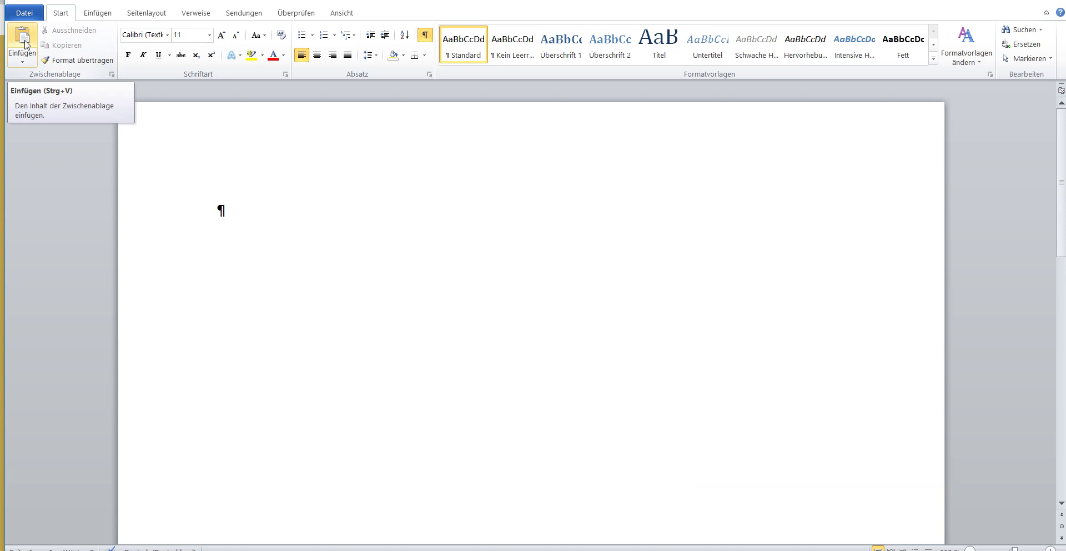
{"action": "left_click", "coordinate": [22, 39]}
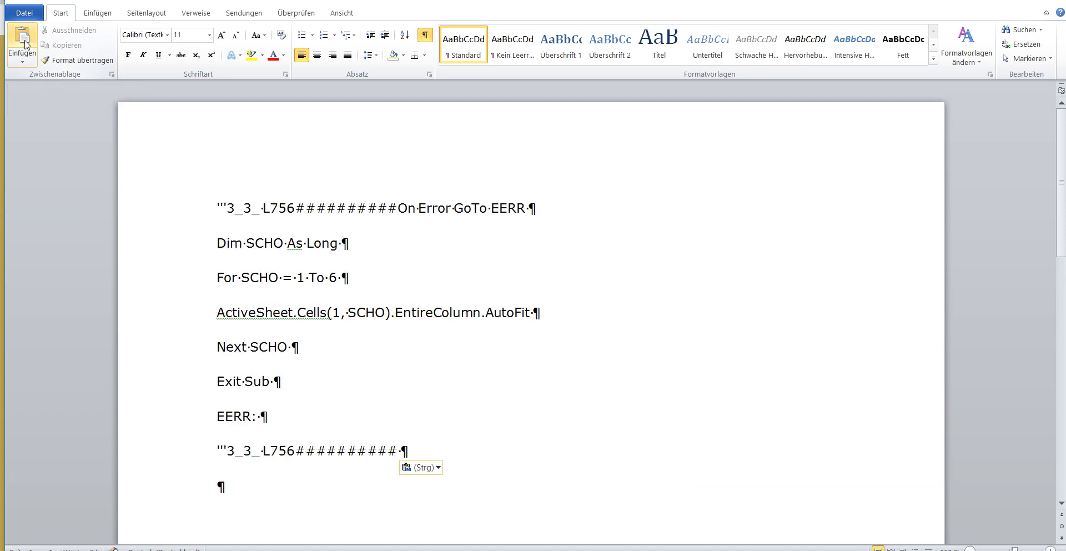
{"action": "left_click_drag", "start_coordinate": [161, 211], "coordinate": [186, 457]}
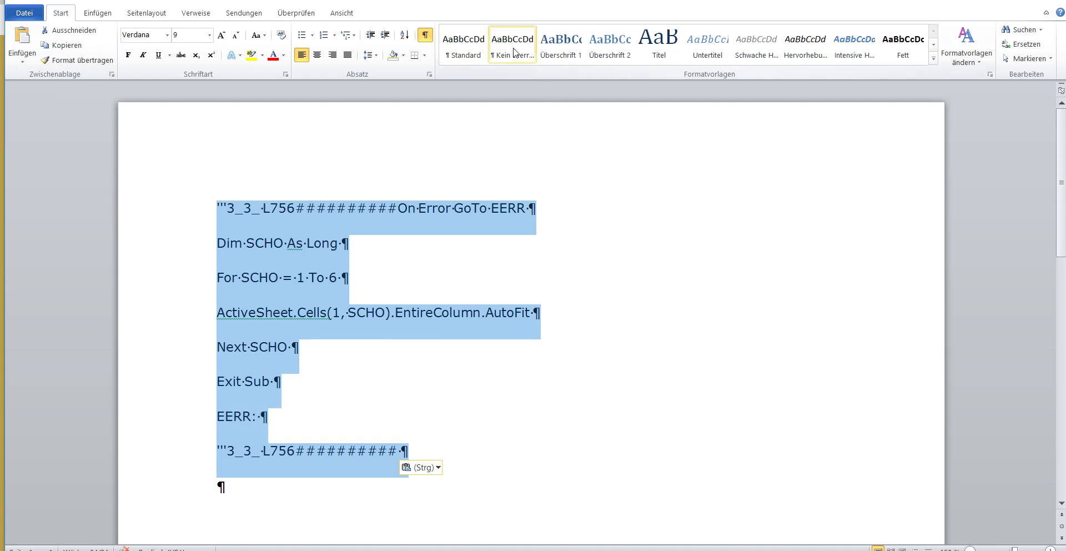
{"action": "left_click", "coordinate": [514, 53]}
{"action": "left_click", "coordinate": [513, 52]}
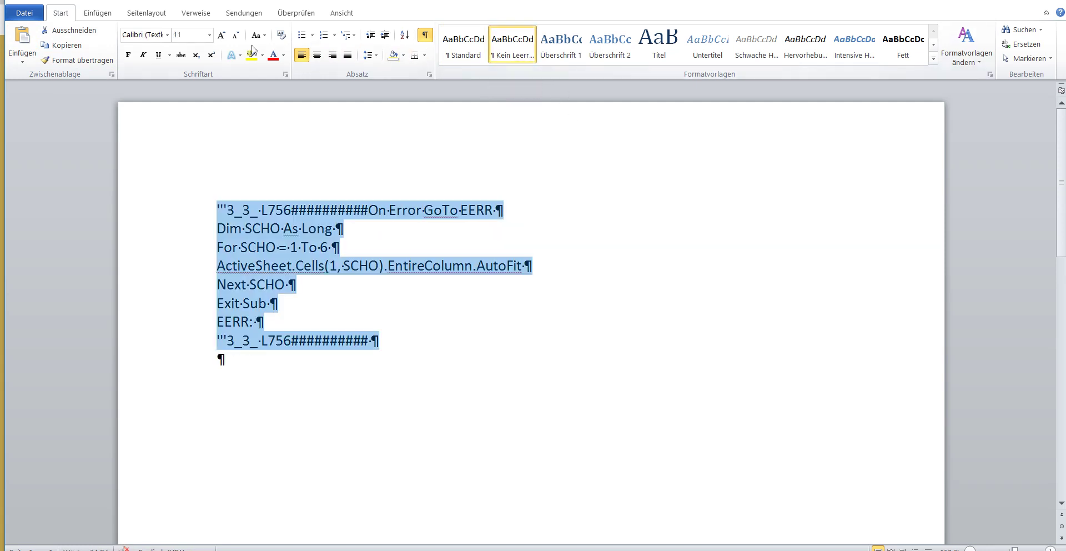
{"action": "left_click", "coordinate": [66, 47]}
Paste the AutoFit loop code into the Artikel sheet's Worksheet_Activate procedure, then return to Excel
{"action": "left_click", "coordinate": [690, 527]}
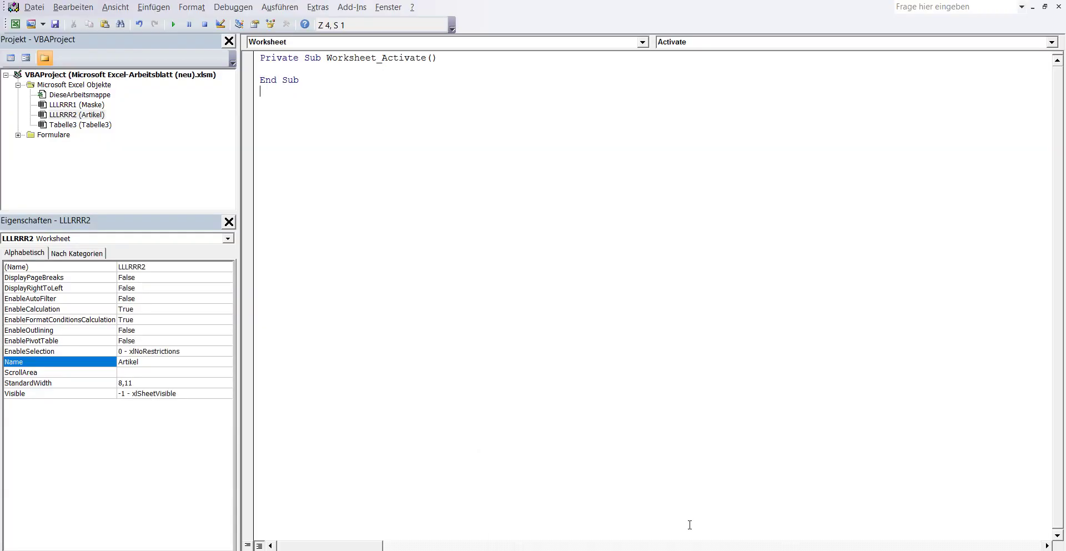
{"action": "right_click", "coordinate": [266, 69]}
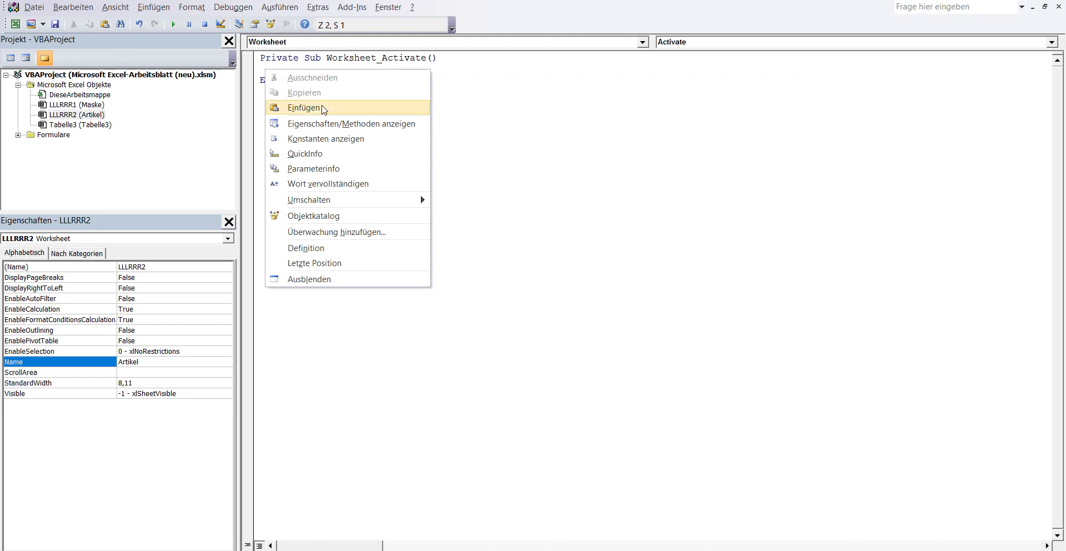
{"action": "left_click", "coordinate": [326, 112]}
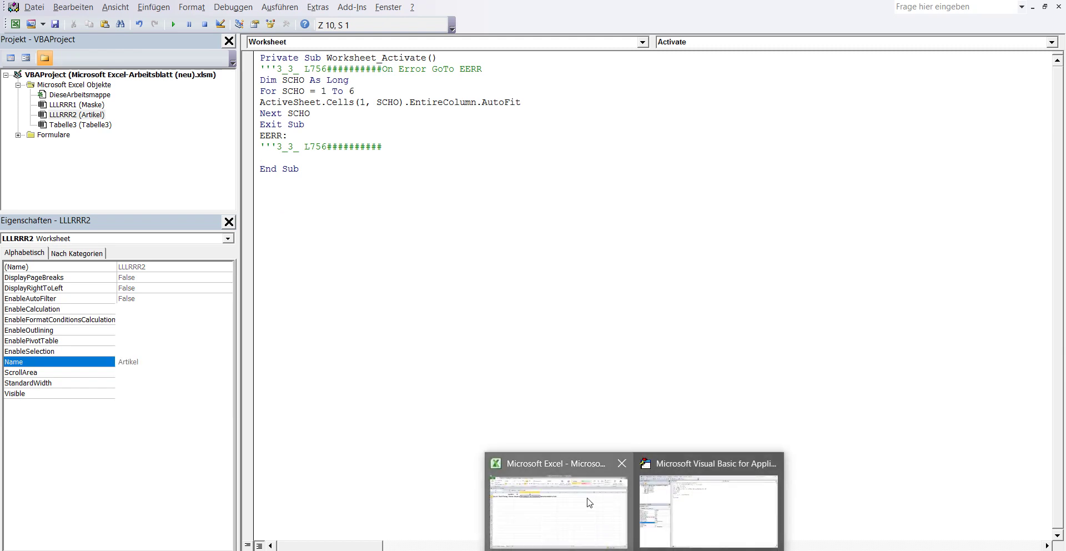
{"action": "left_click", "coordinate": [587, 499]}
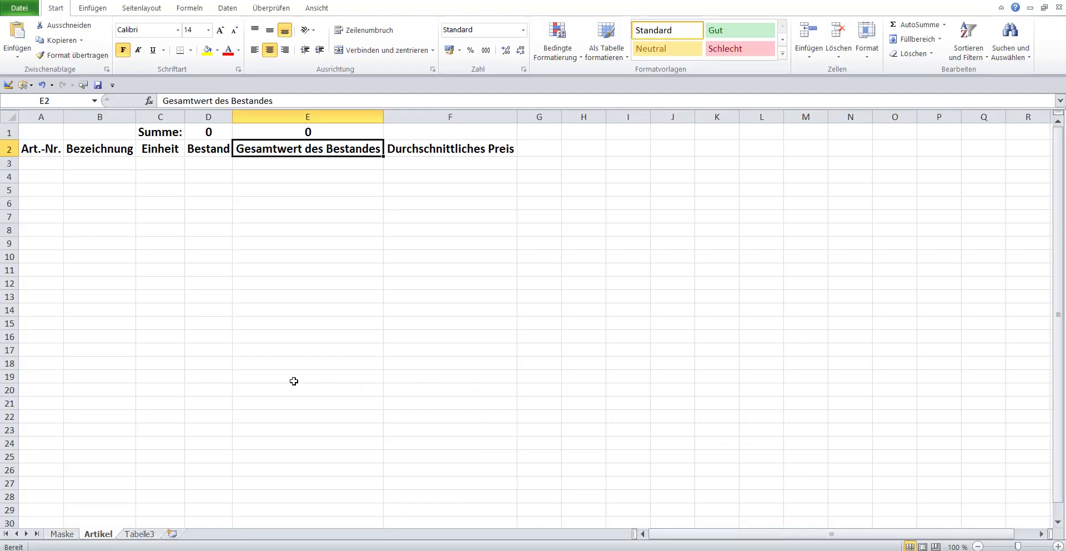
On the Maske sheet, highlight step 6 assigning A3:A758, B3:B758 and C3:C758
{"action": "left_click", "coordinate": [55, 533]}
{"action": "left_click", "coordinate": [96, 534]}
{"action": "left_click", "coordinate": [71, 534]}
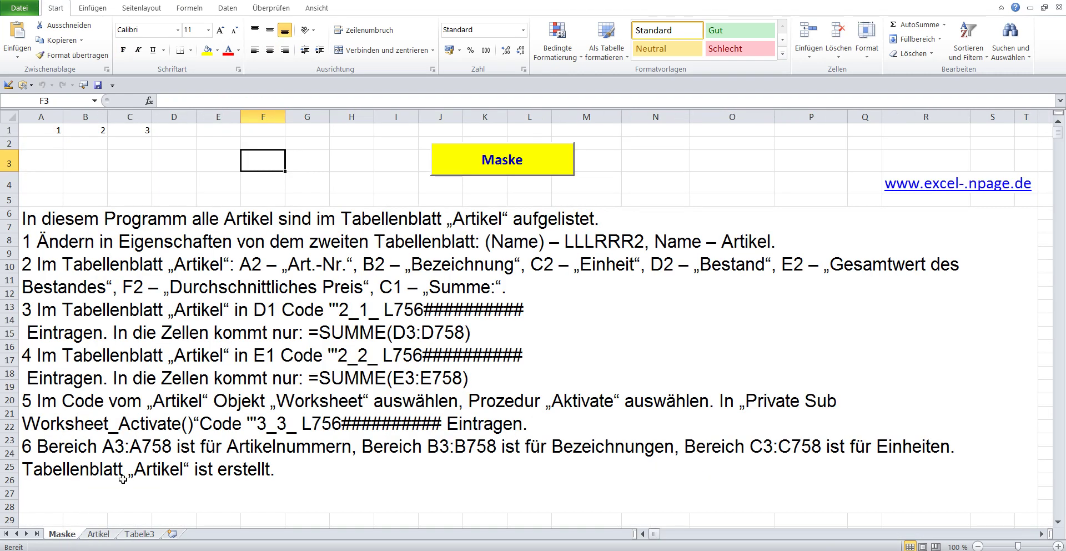
{"action": "left_click", "coordinate": [177, 408]}
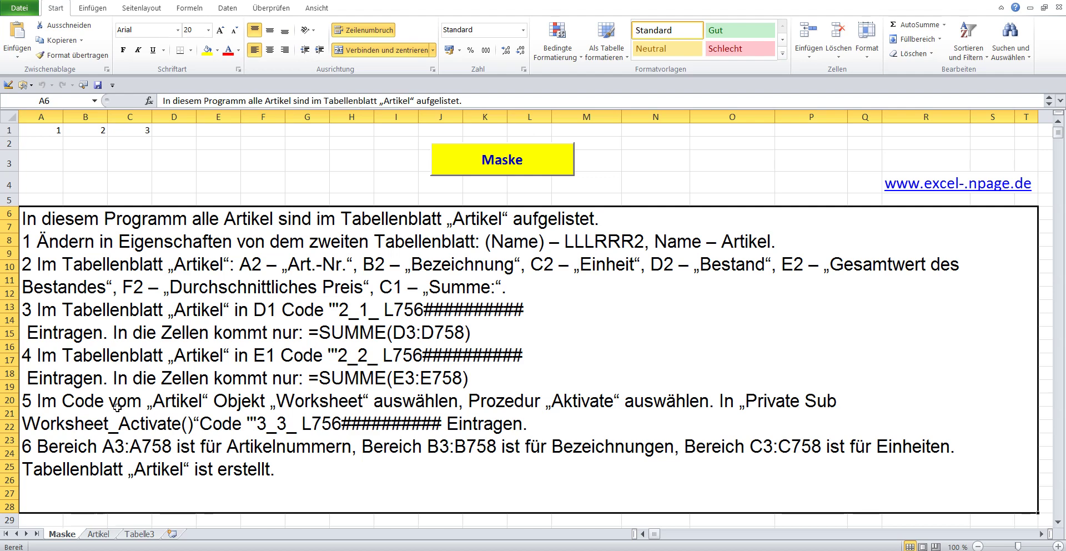
{"action": "double_click", "coordinate": [26, 446]}
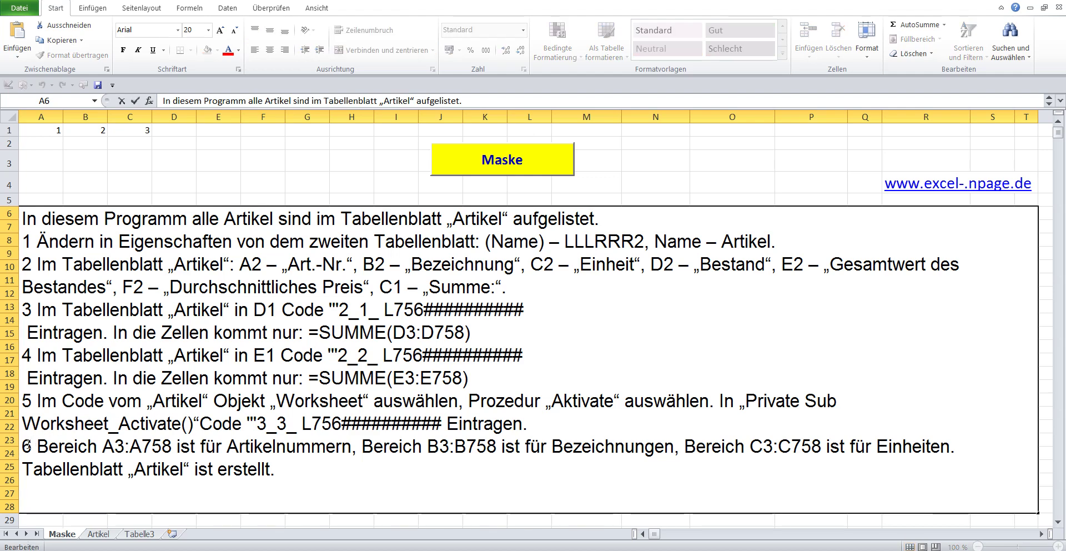
{"action": "left_click_drag", "start_coordinate": [26, 446], "coordinate": [331, 482]}
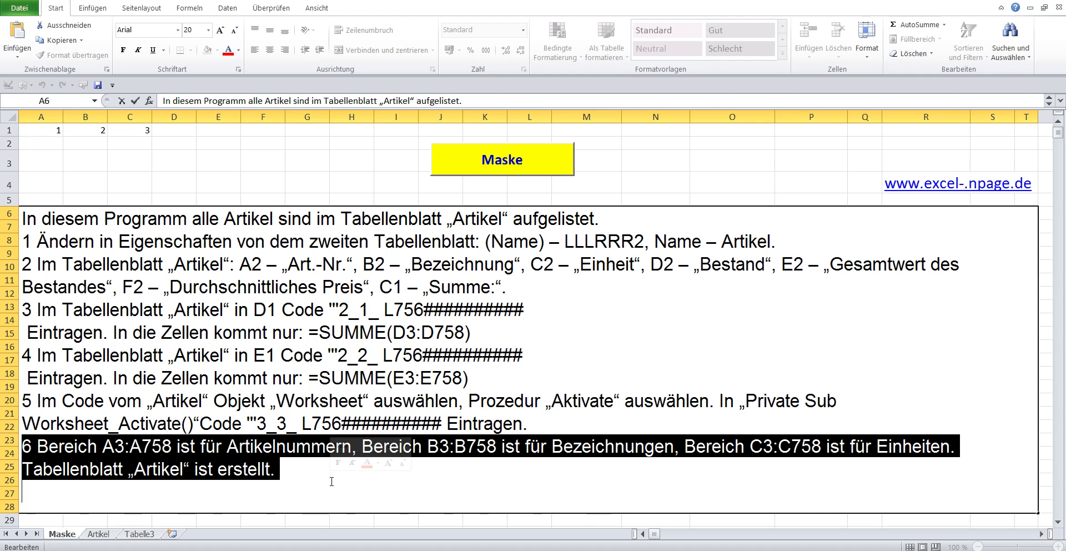
{"action": "left_click", "coordinate": [207, 164]}
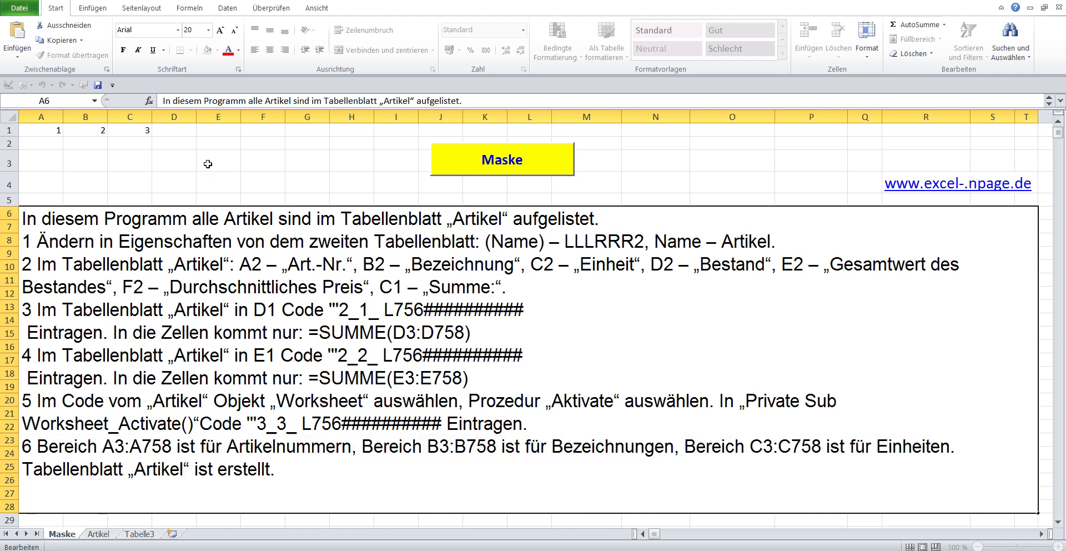
On the Artikel sheet enter 1, BZ1, st in row 3 and fill down to 2, BZ2, st
{"action": "left_click", "coordinate": [98, 533]}
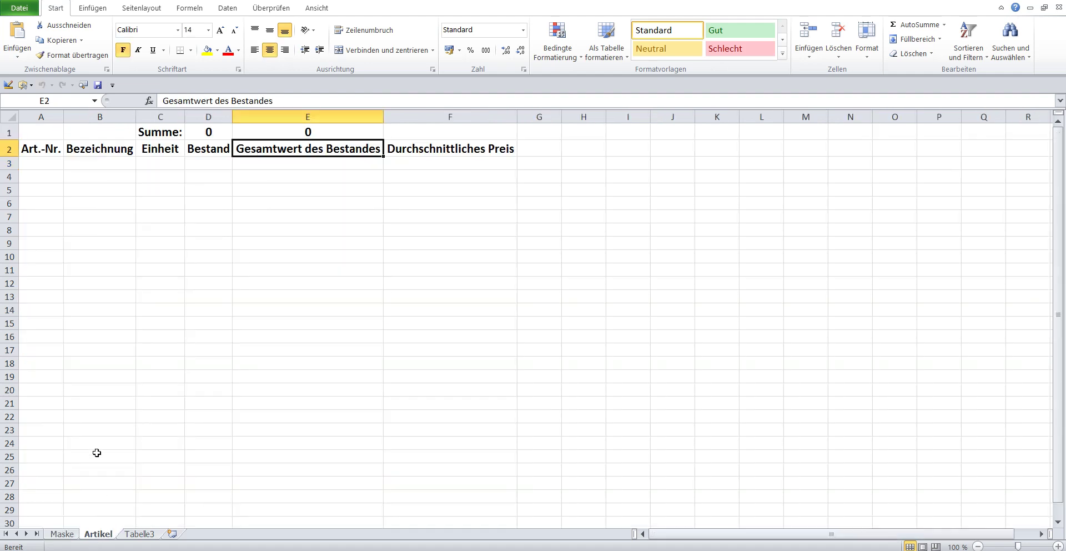
{"action": "left_click", "coordinate": [40, 163]}
{"action": "type", "text": "1"}
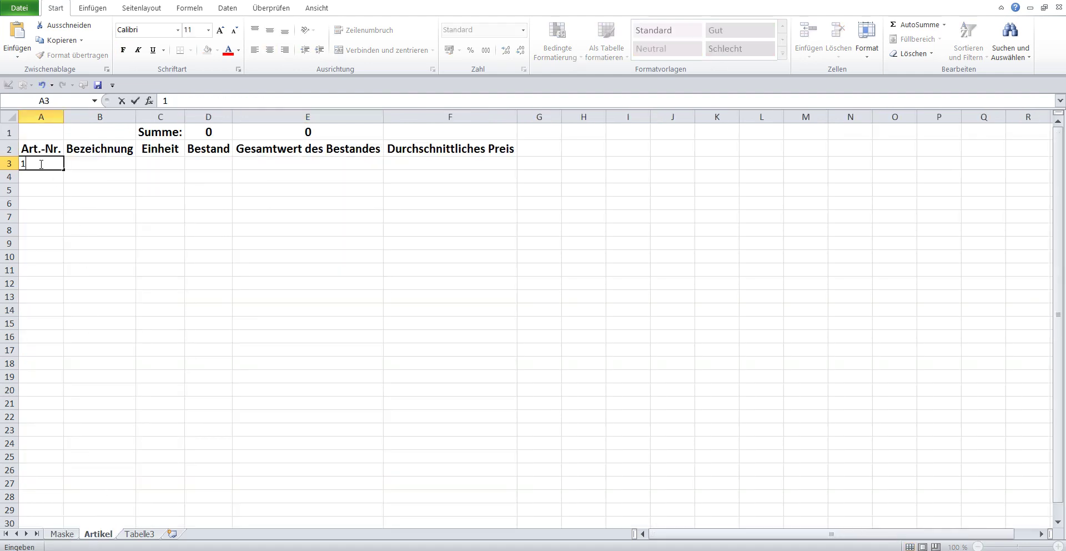
{"action": "left_click", "coordinate": [70, 164]}
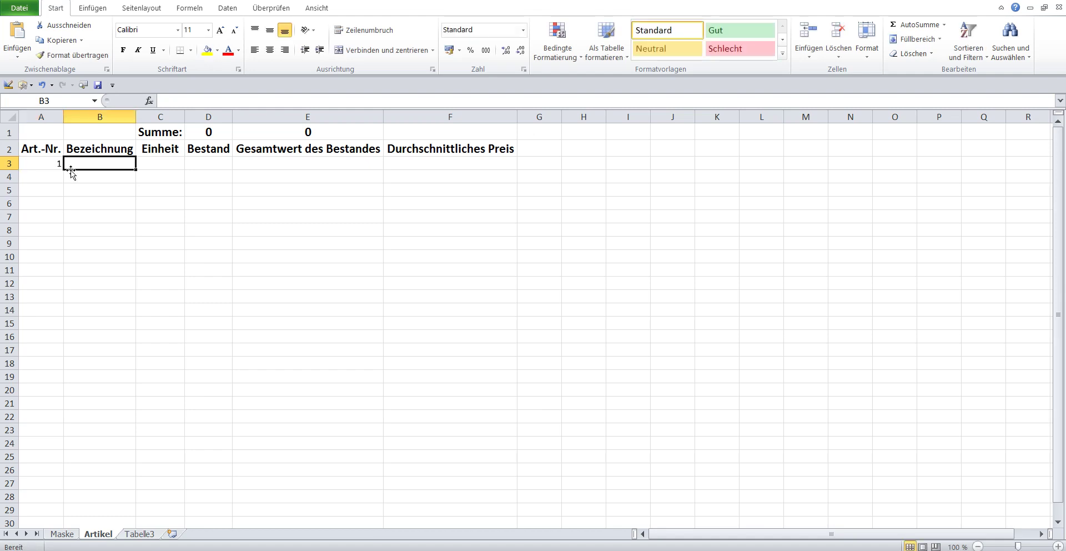
{"action": "type", "text": "B"}
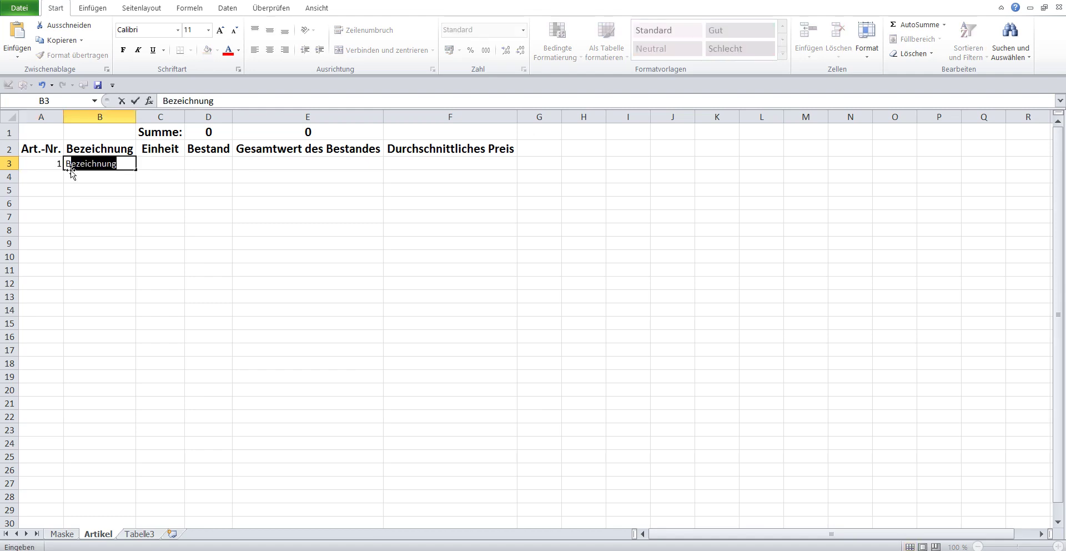
{"action": "type", "text": "Z1"}
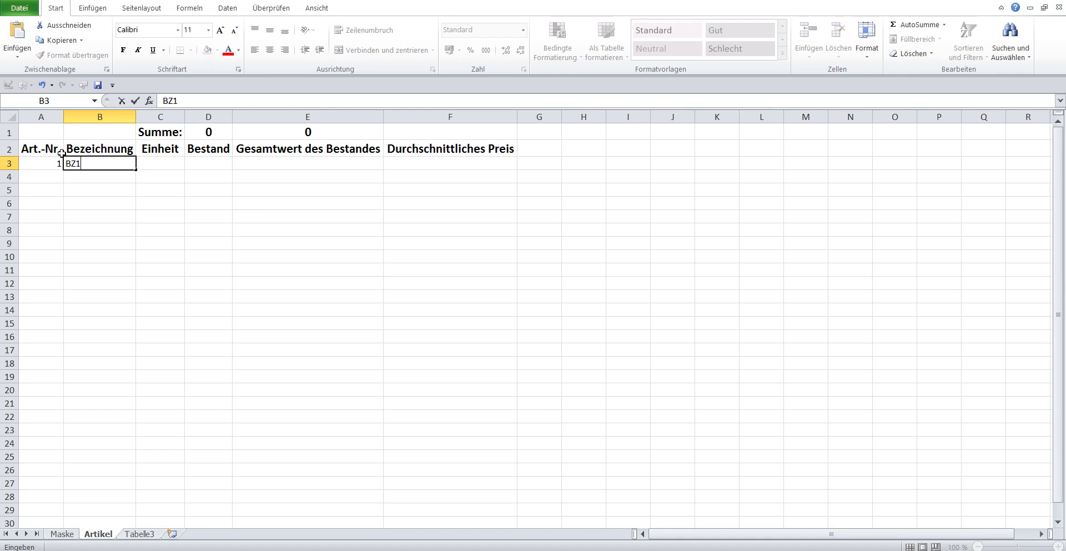
{"action": "key", "text": "Tab"}
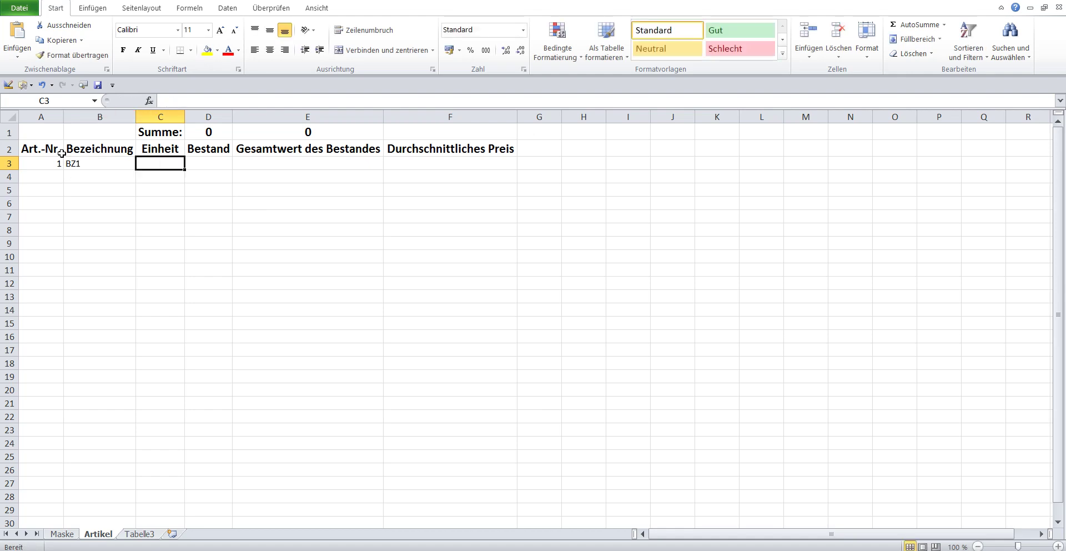
{"action": "type", "text": "st"}
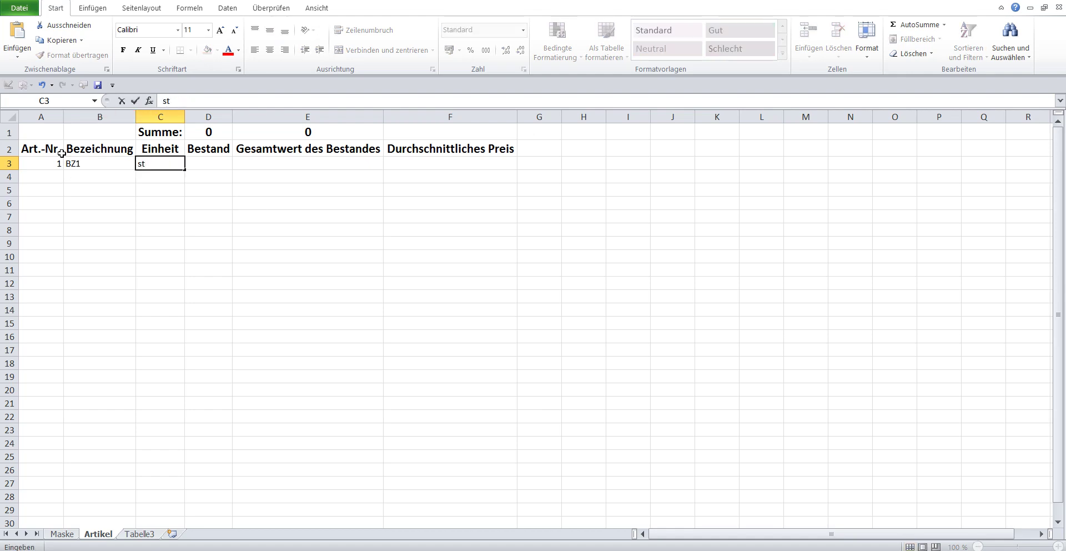
{"action": "mouse_move", "coordinate": [34, 162]}
{"action": "left_mouse_down"}
{"action": "mouse_move", "coordinate": [161, 163]}
{"action": "mouse_move", "coordinate": [182, 184]}
{"action": "left_mouse_up"}
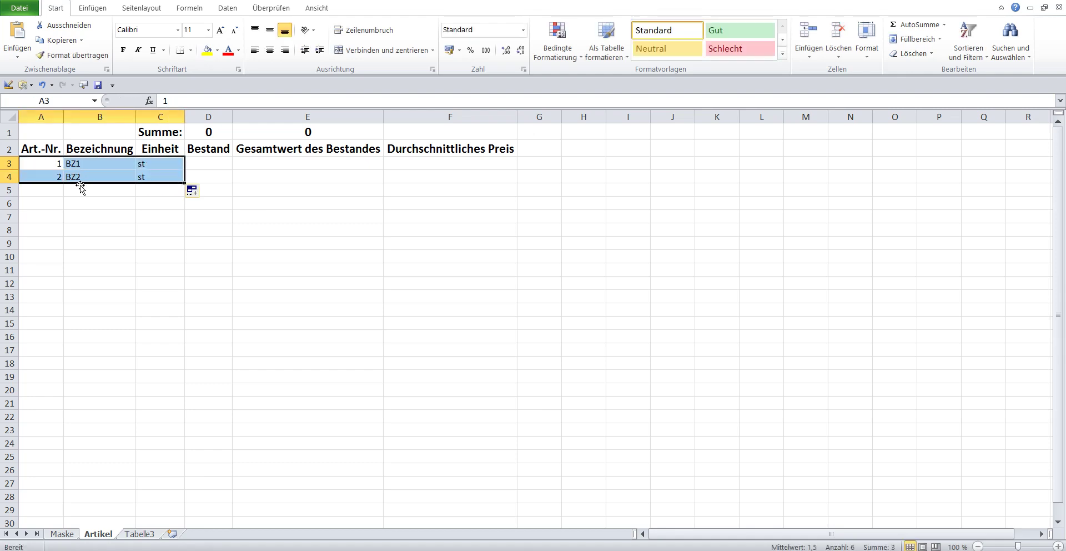
Fill A3:C4 down to row 758 so the list ends at 756, BZ756, st
{"action": "left_click", "coordinate": [48, 164]}
{"action": "mouse_move", "coordinate": [48, 163]}
{"action": "left_mouse_down"}
{"action": "mouse_move", "coordinate": [161, 179]}
{"action": "mouse_move", "coordinate": [186, 517]}
{"action": "left_mouse_up"}
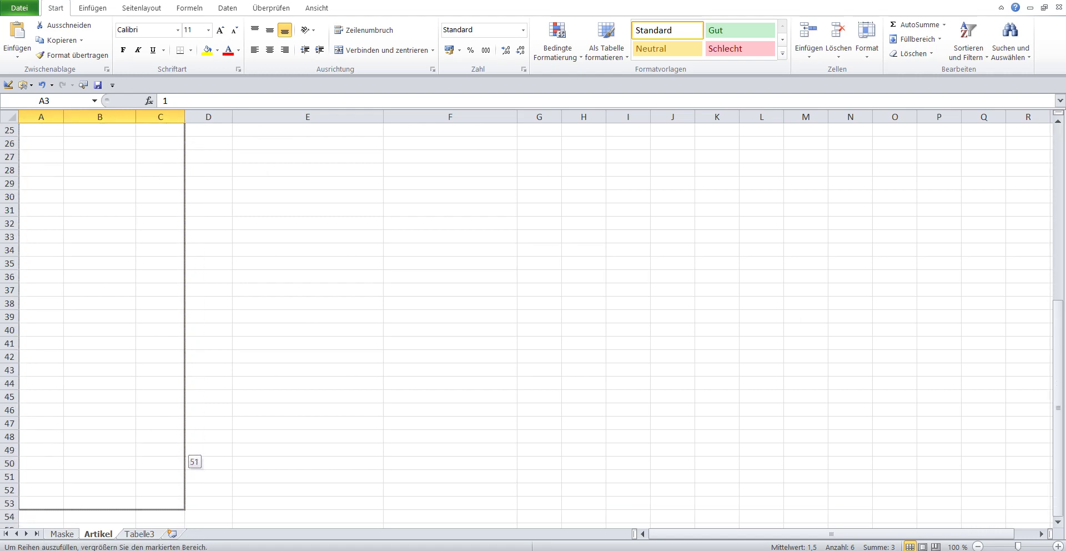
{"action": "left_click_drag", "start_coordinate": [186, 516], "coordinate": [186, 517]}
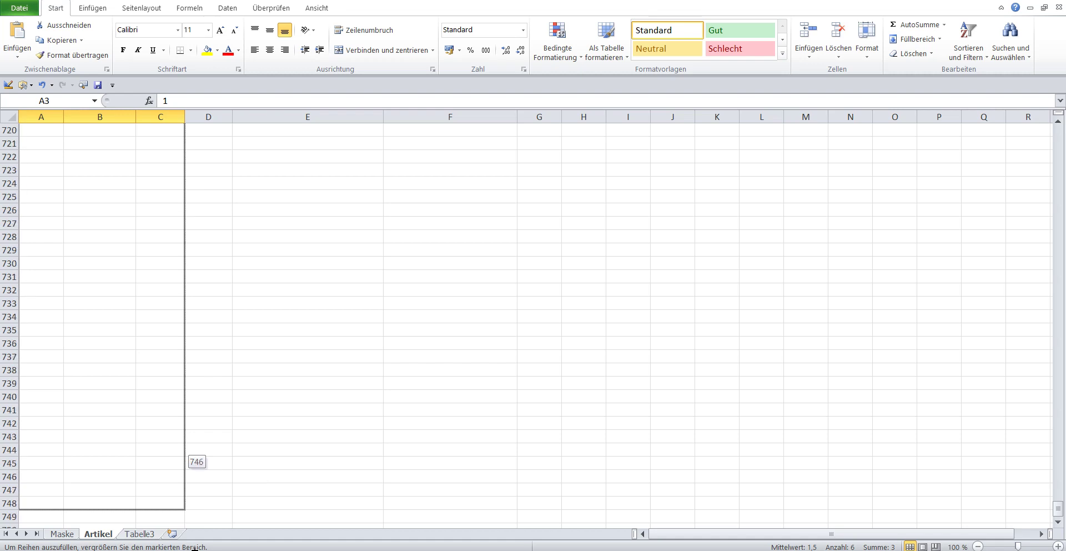
{"action": "left_click_drag", "start_coordinate": [193, 509], "coordinate": [192, 468]}
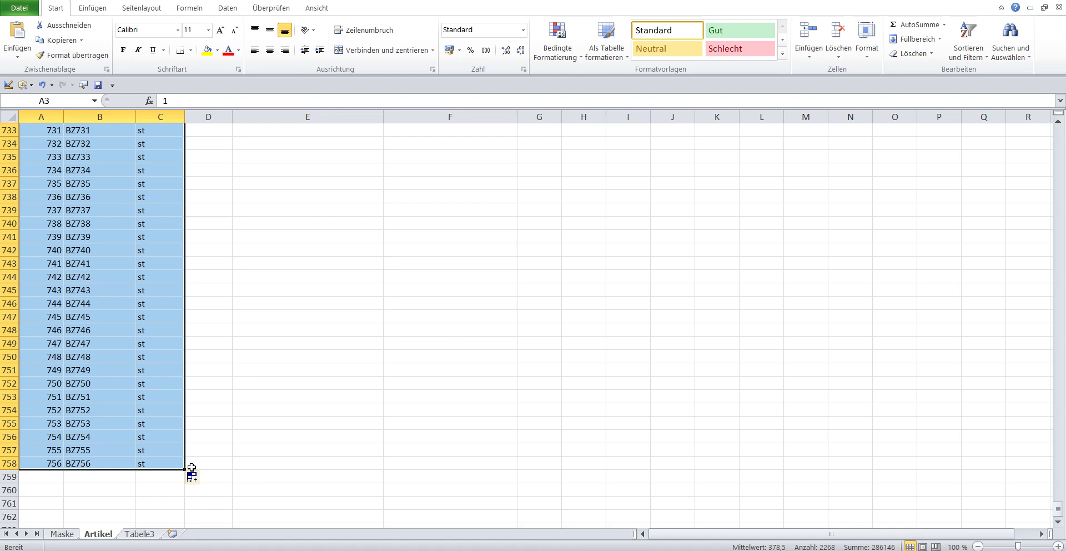
Center A3:C758 and check the list's last and first rows
{"action": "left_click", "coordinate": [270, 51]}
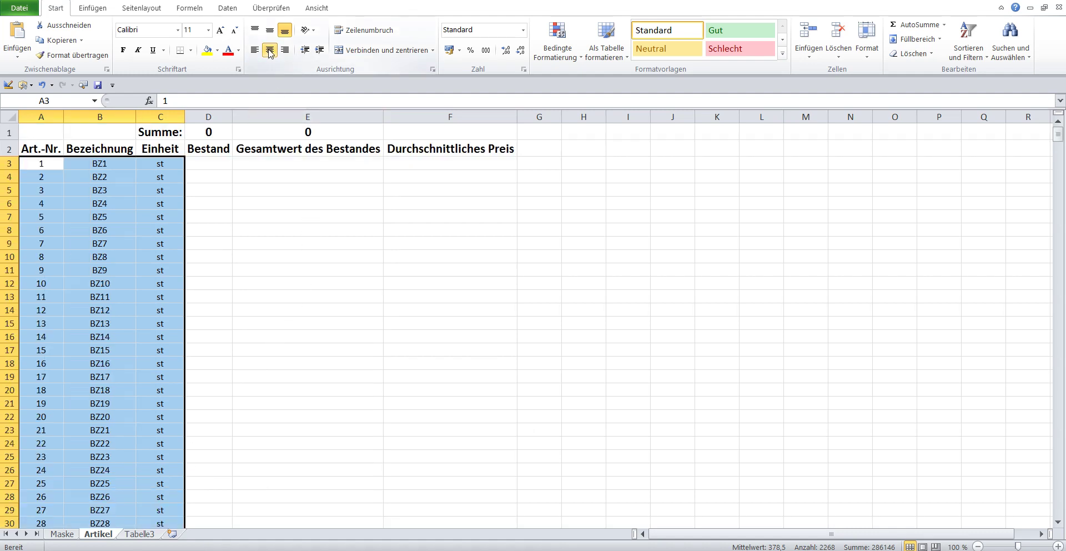
{"action": "left_click", "coordinate": [51, 162]}
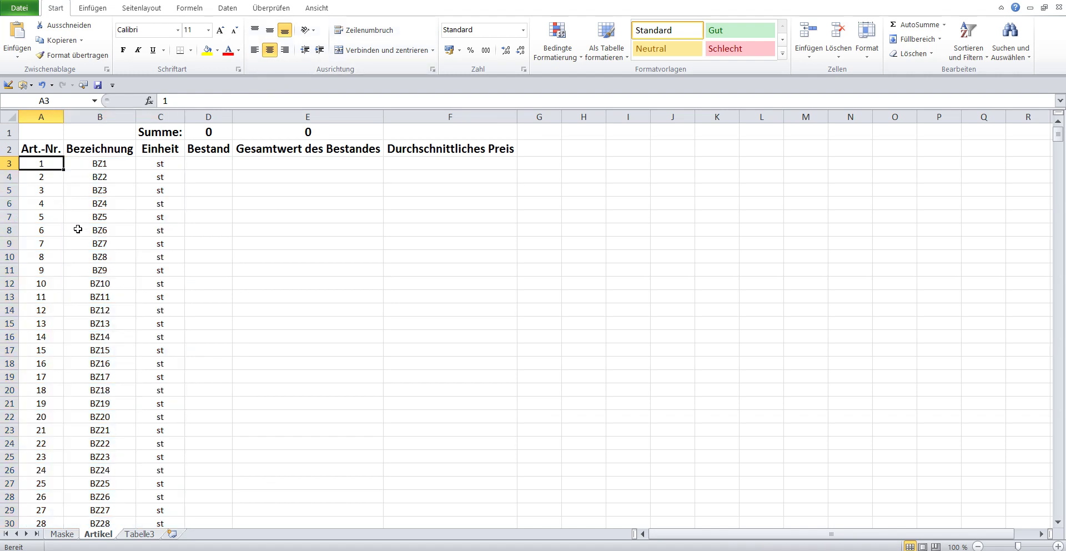
{"action": "key", "text": "ctrl+Down"}
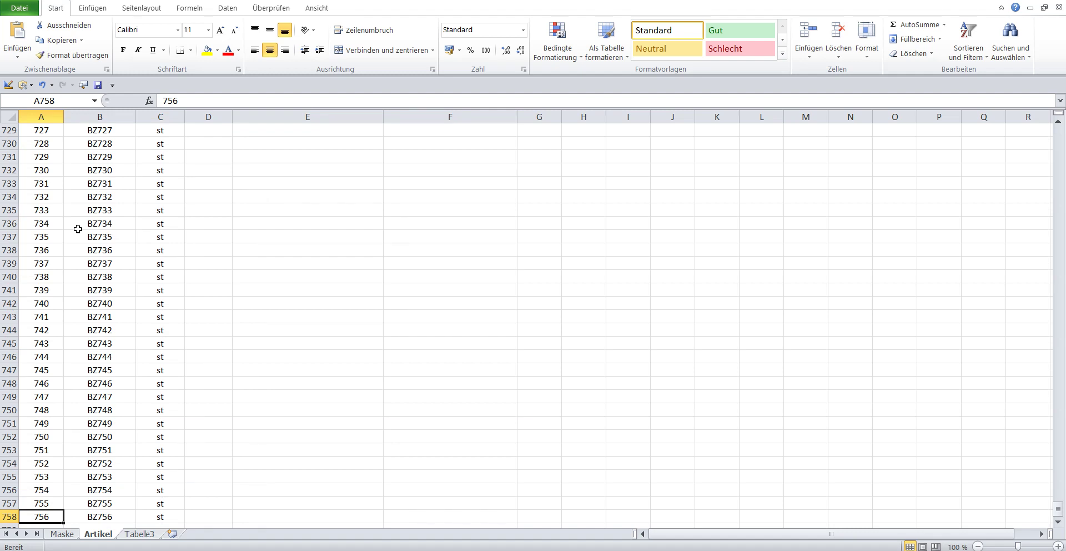
{"action": "key", "text": "ctrl+Up"}
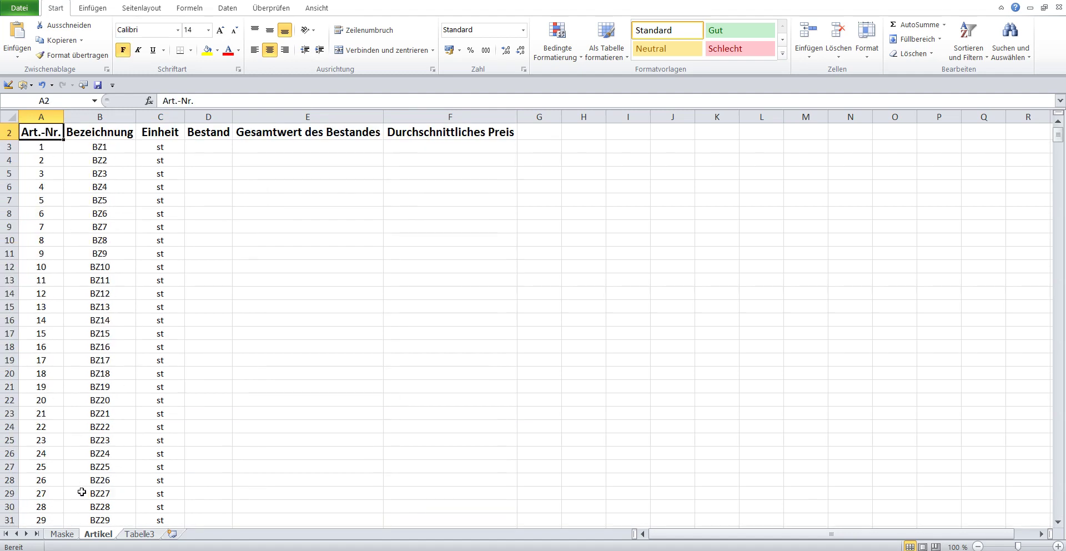
On the Maske sheet, highlight the closing line 'Tabellenblatt „Artikel“ ist erstellt.' in the instruction text
{"action": "left_click", "coordinate": [60, 535]}
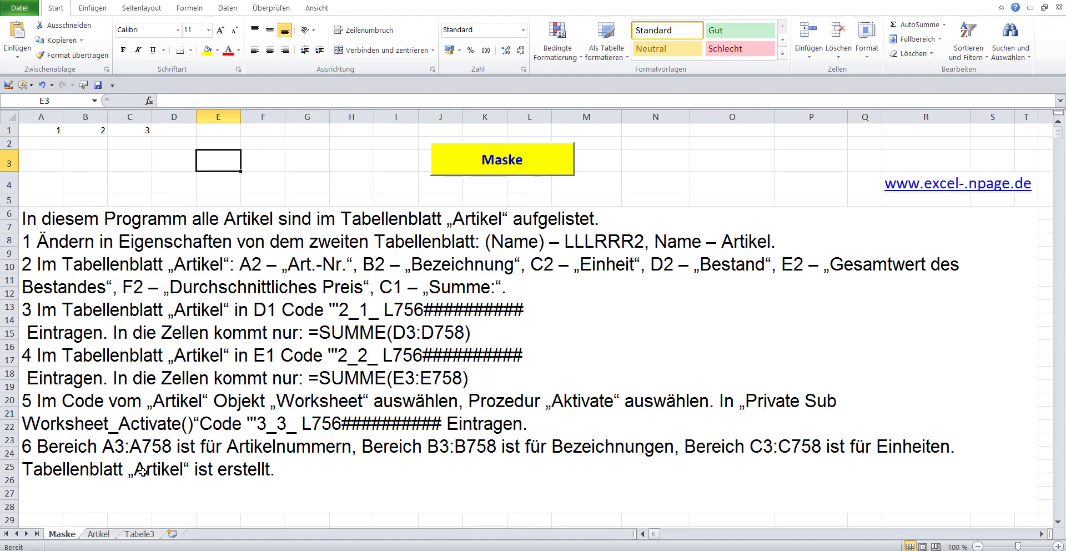
{"action": "double_click", "coordinate": [187, 389]}
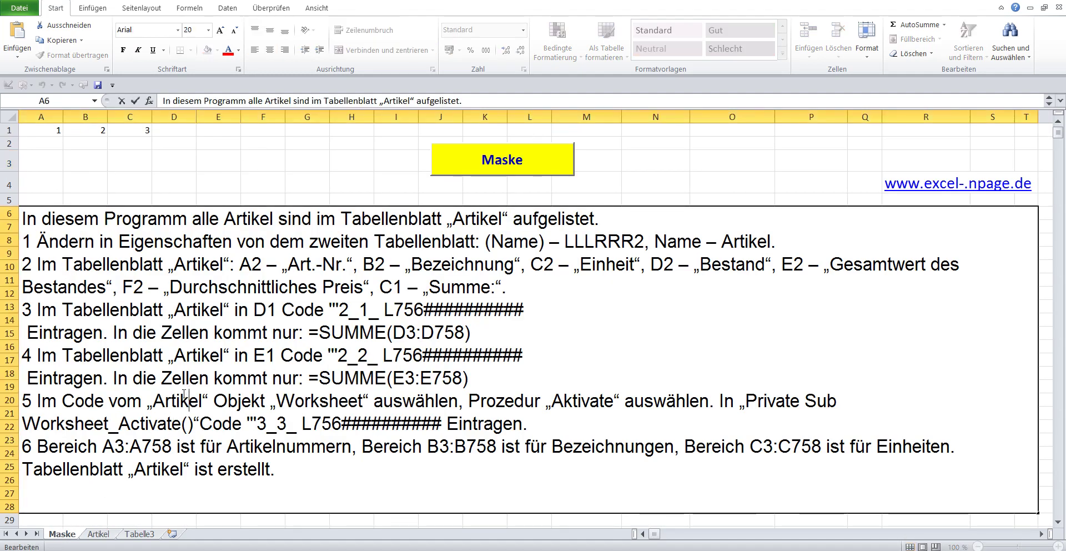
{"action": "left_click_drag", "start_coordinate": [25, 469], "coordinate": [303, 469]}
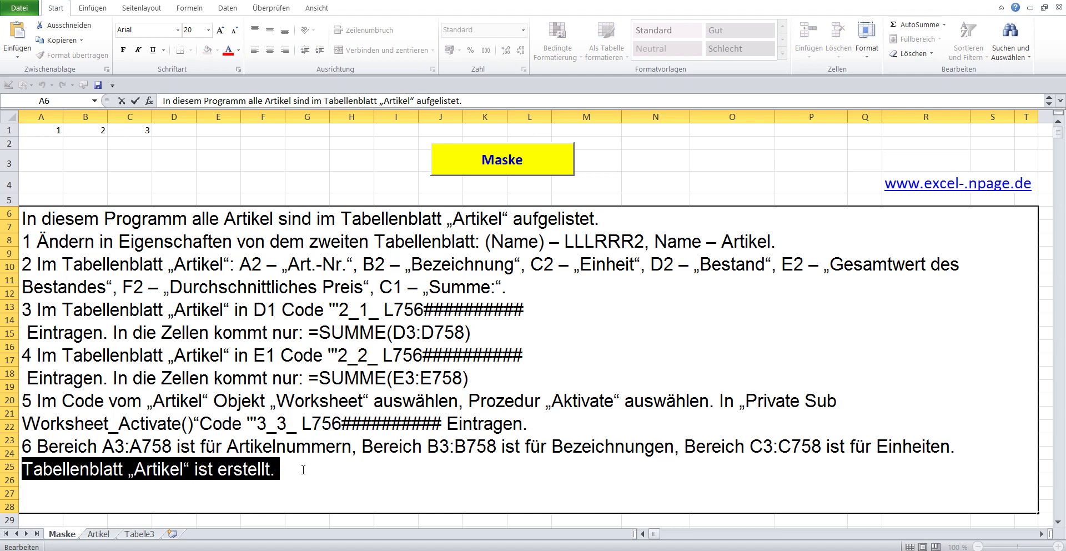